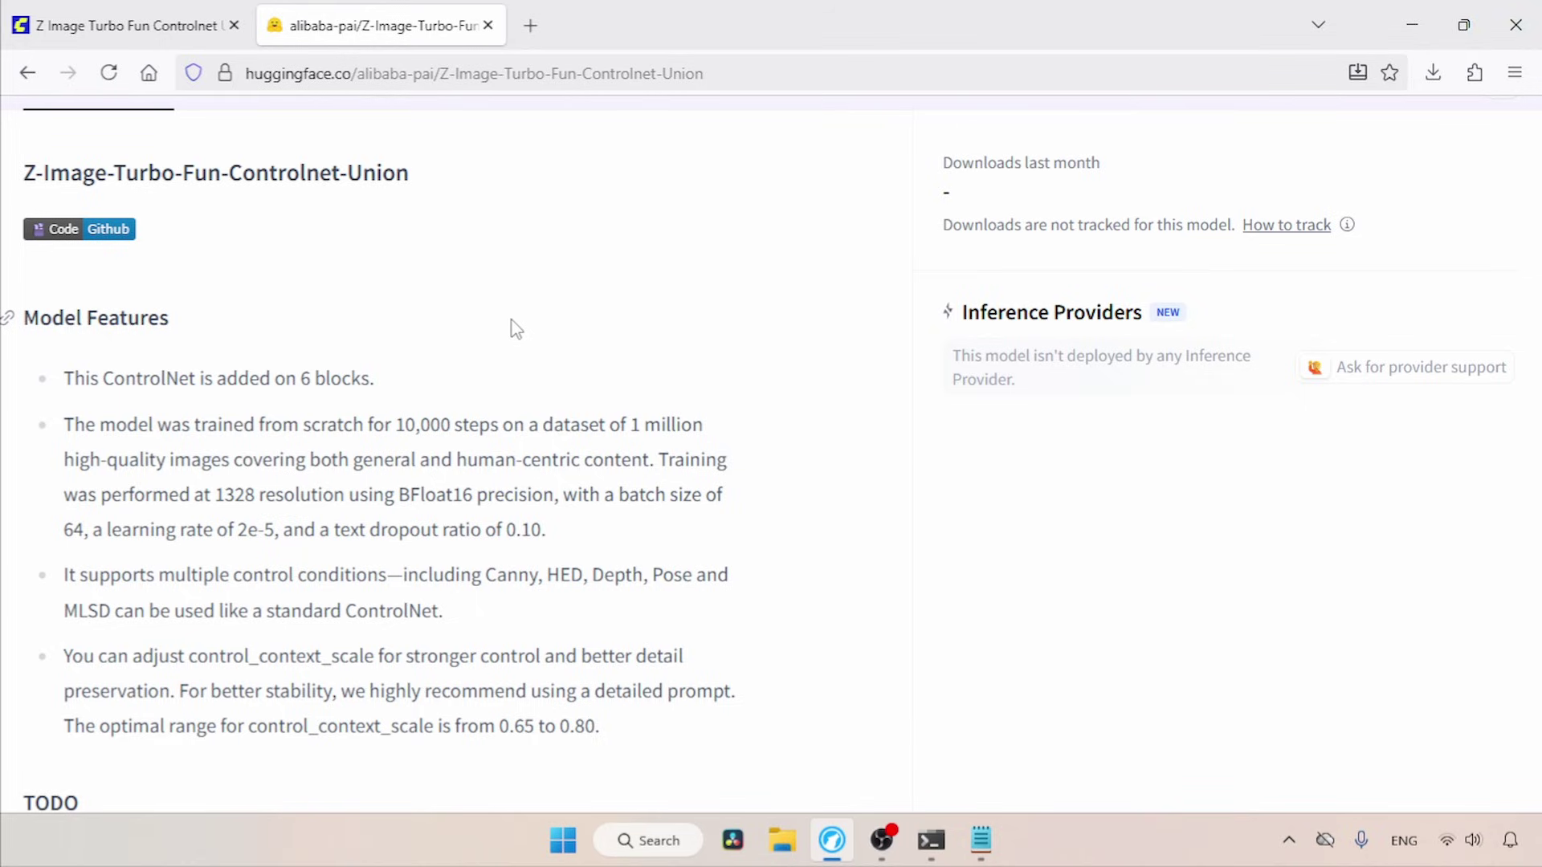
Autoscroll the Z-Image-Turbo-Fun-Controlnet-Union model card back to the top after reading Model Features
{"action": "middle_click", "coordinate": [516, 329]}
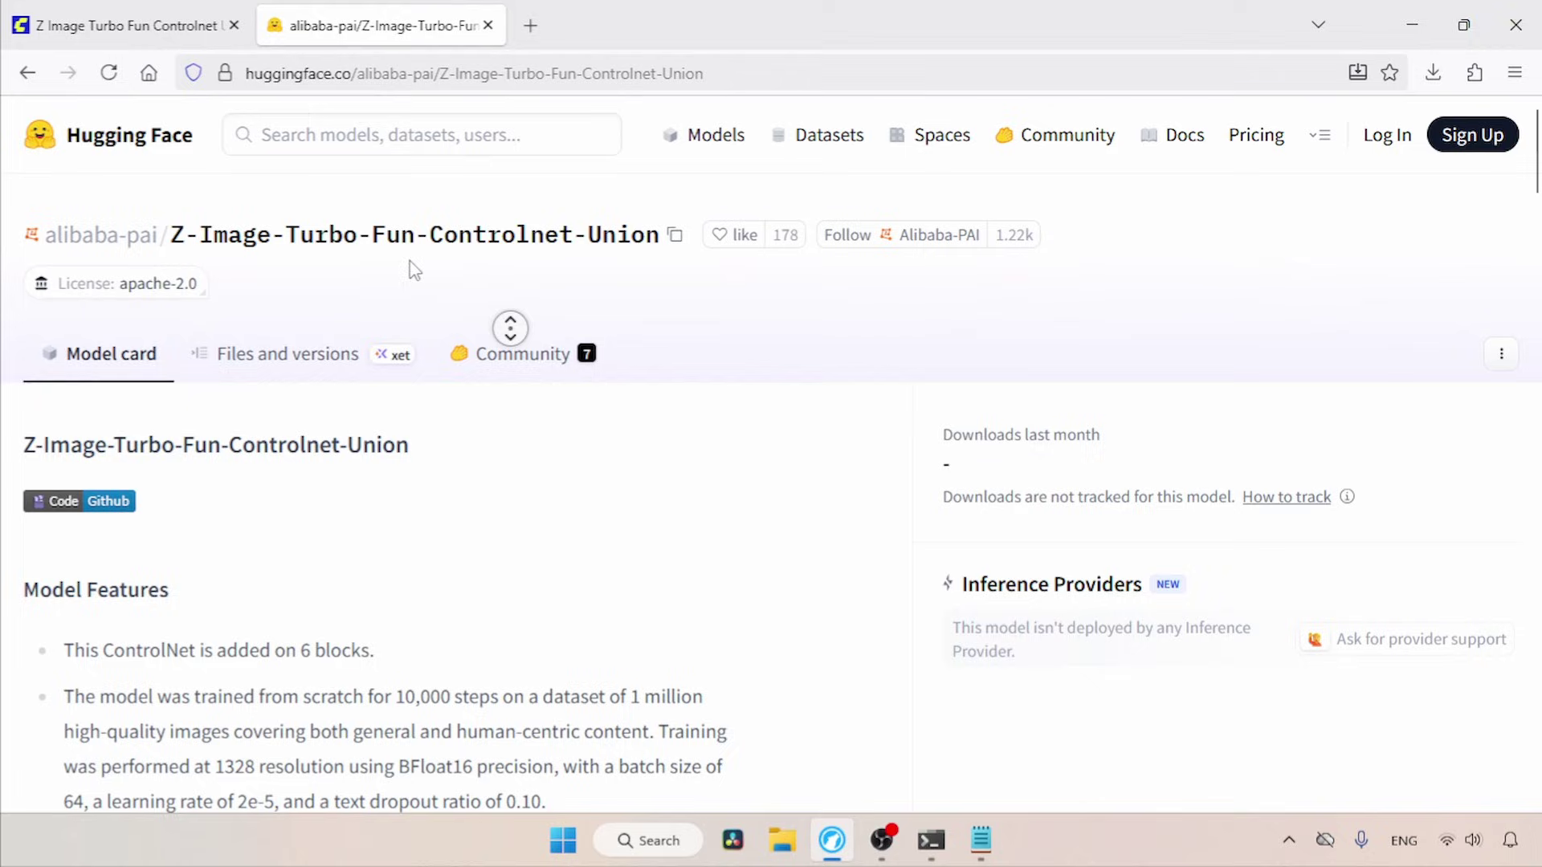
Show the repository files down to the 3.1 GB Z-Image-Turbo-Fun-Controlnet-Union.safetensors weights
{"action": "left_click", "coordinate": [304, 372]}
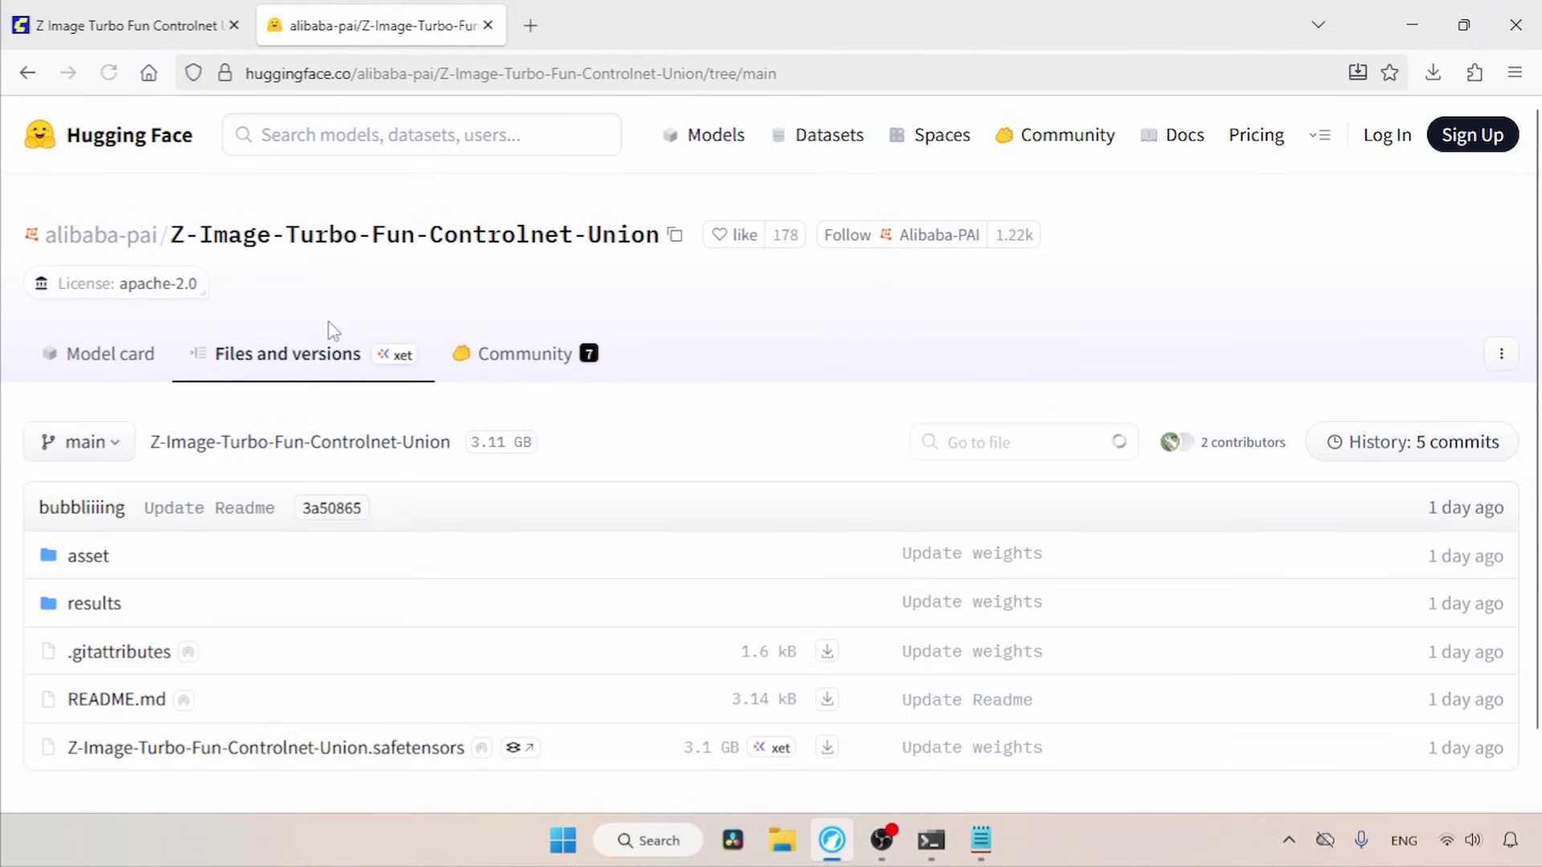
{"action": "scroll", "coordinate": [1538, 289], "scroll_direction": "down", "scroll_amount": 2}
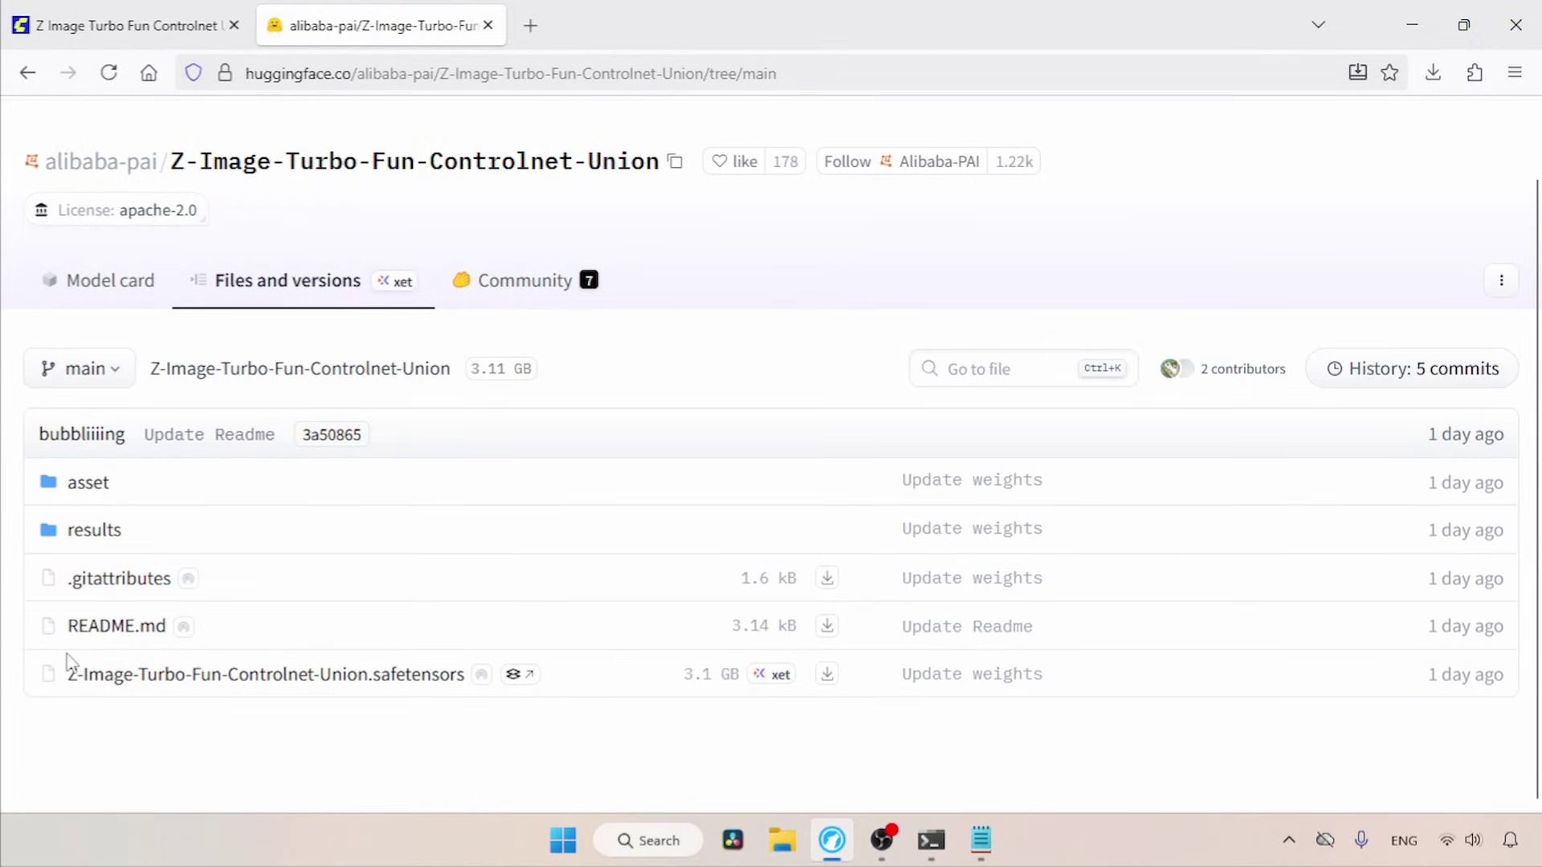
{"action": "left_click_drag", "start_coordinate": [67, 673], "coordinate": [584, 668]}
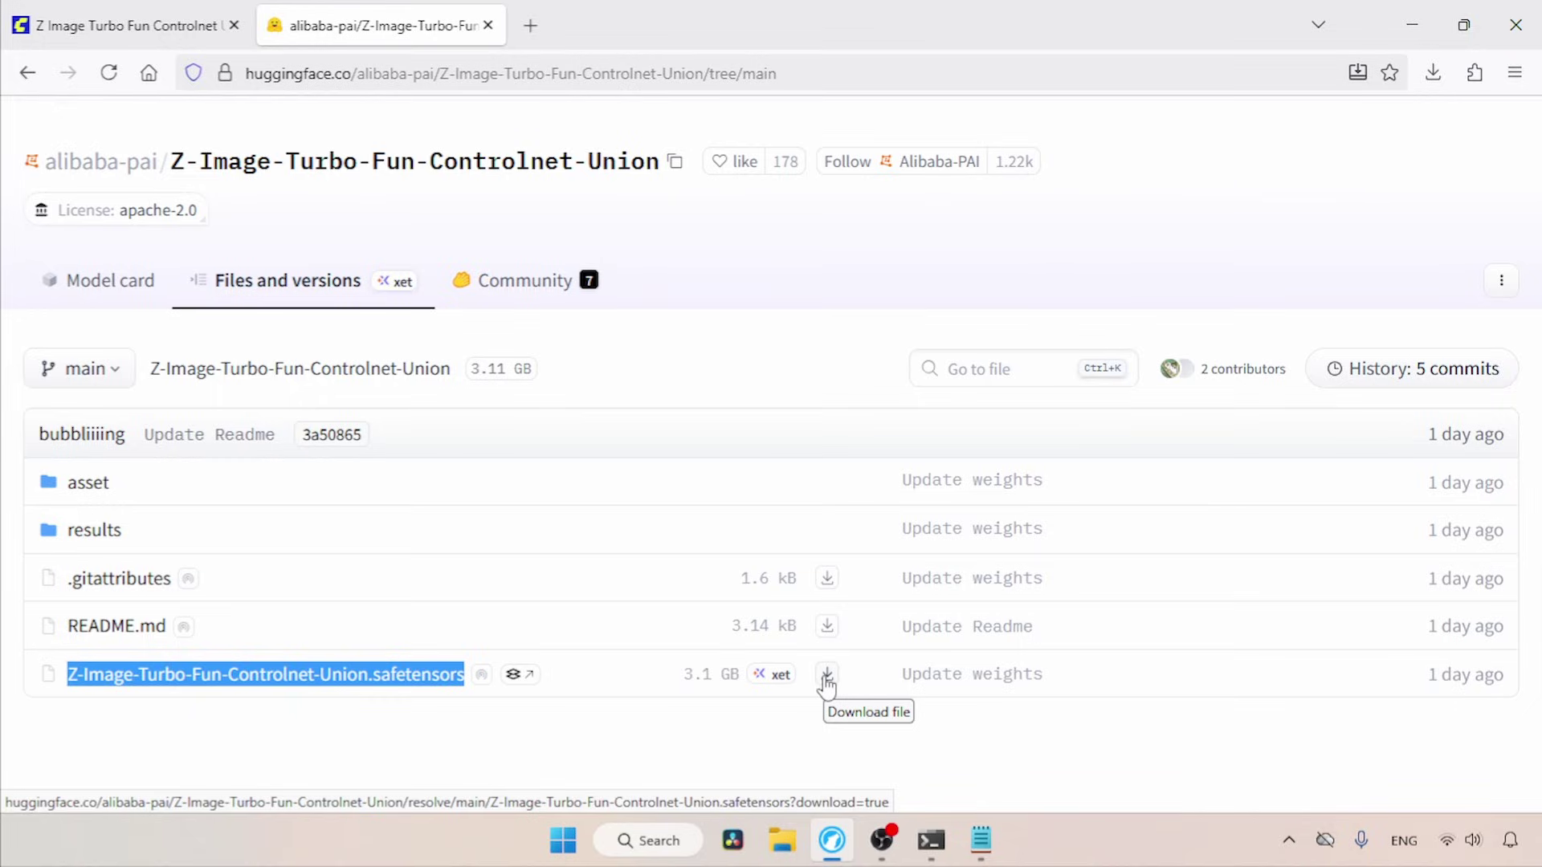
Copy the downloaded Z-Image-Turbo-Fun-Controlnet-Union.safetensors from the Downloads folder
{"action": "left_click", "coordinate": [781, 840]}
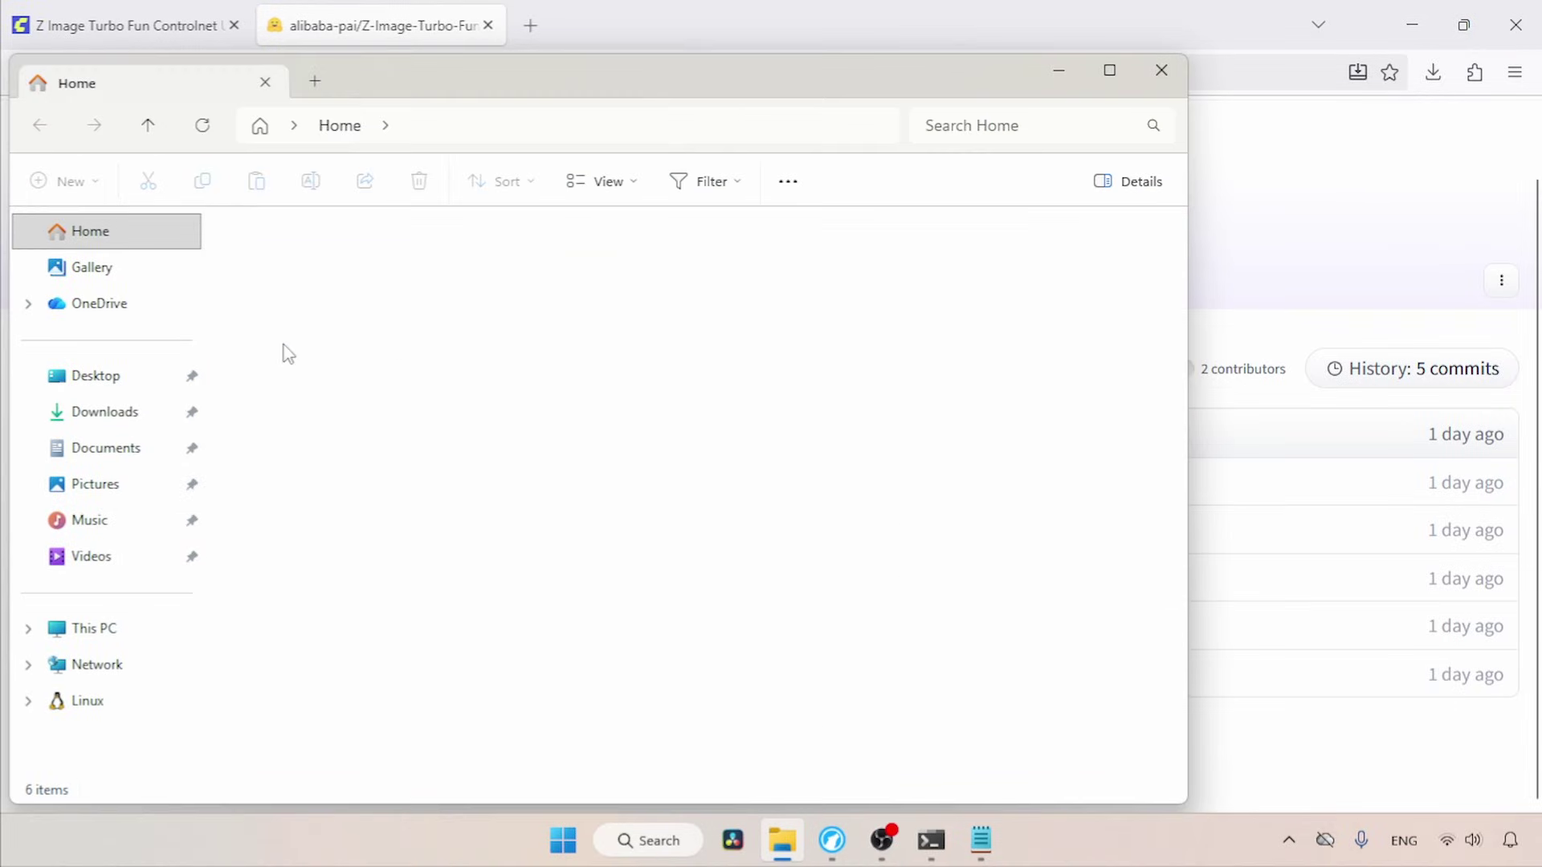
{"action": "left_click", "coordinate": [93, 412]}
{"action": "left_click_drag", "start_coordinate": [363, 475], "coordinate": [444, 310]}
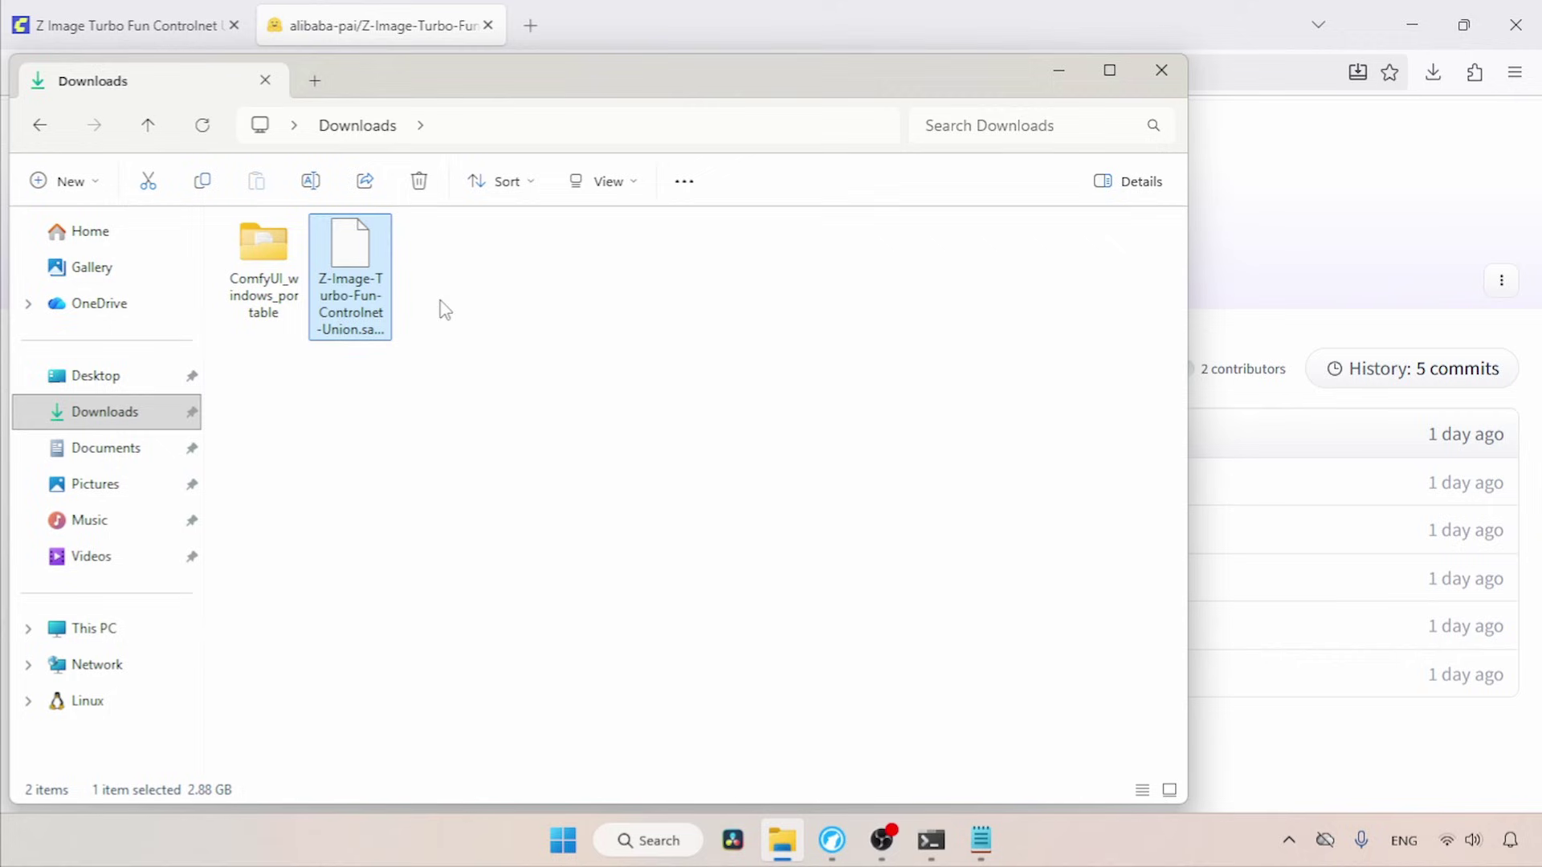
{"action": "key", "text": "ctrl+c"}
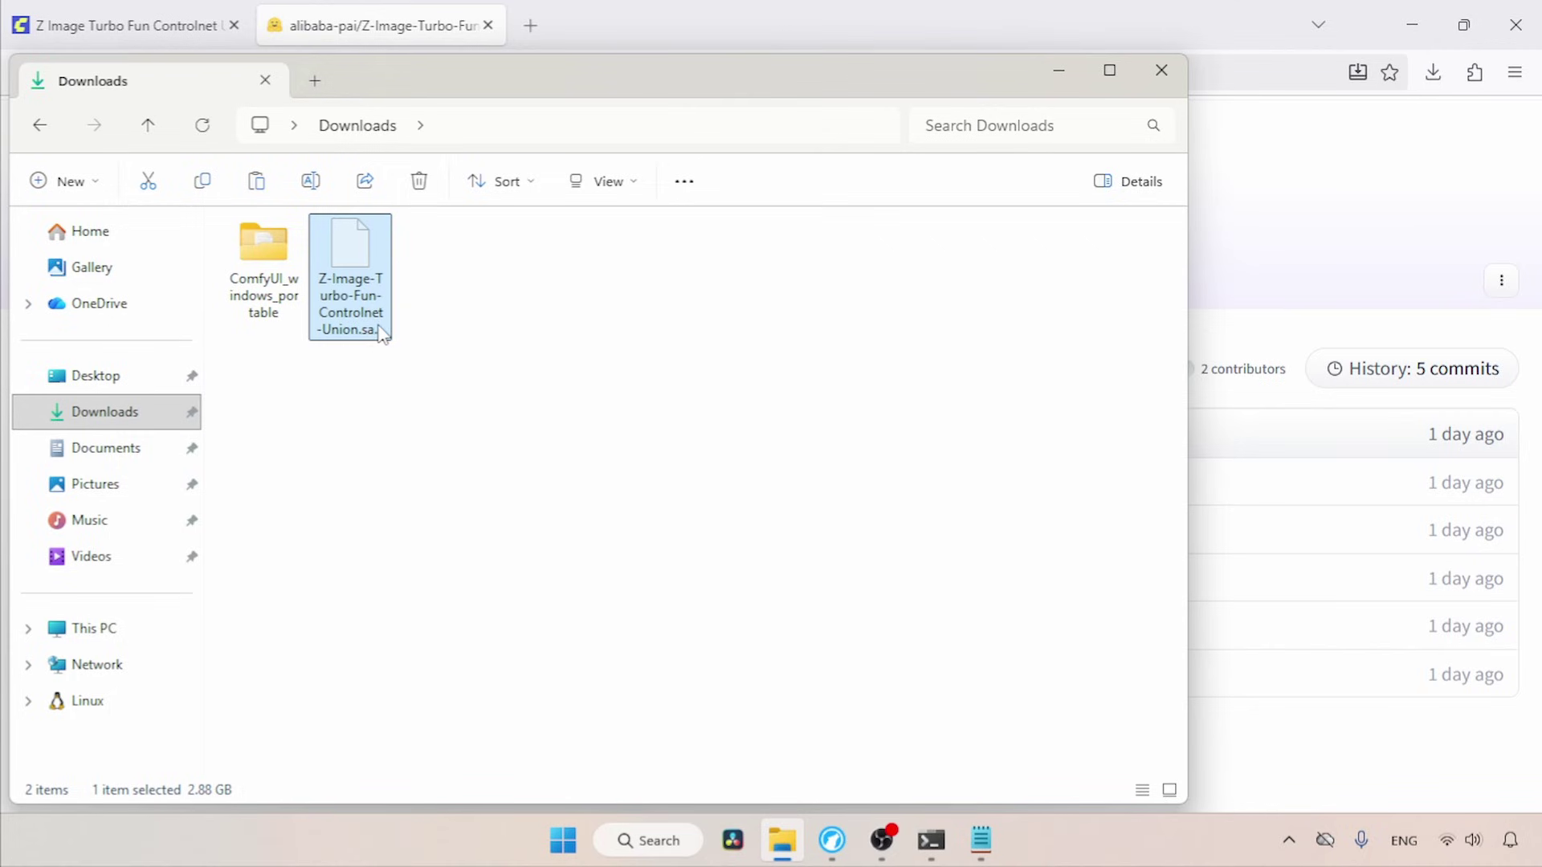
Paste it into ComfyUI_windows_portable\ComfyUI\models\model_patches and close File Explorer
{"action": "double_click", "coordinate": [275, 257]}
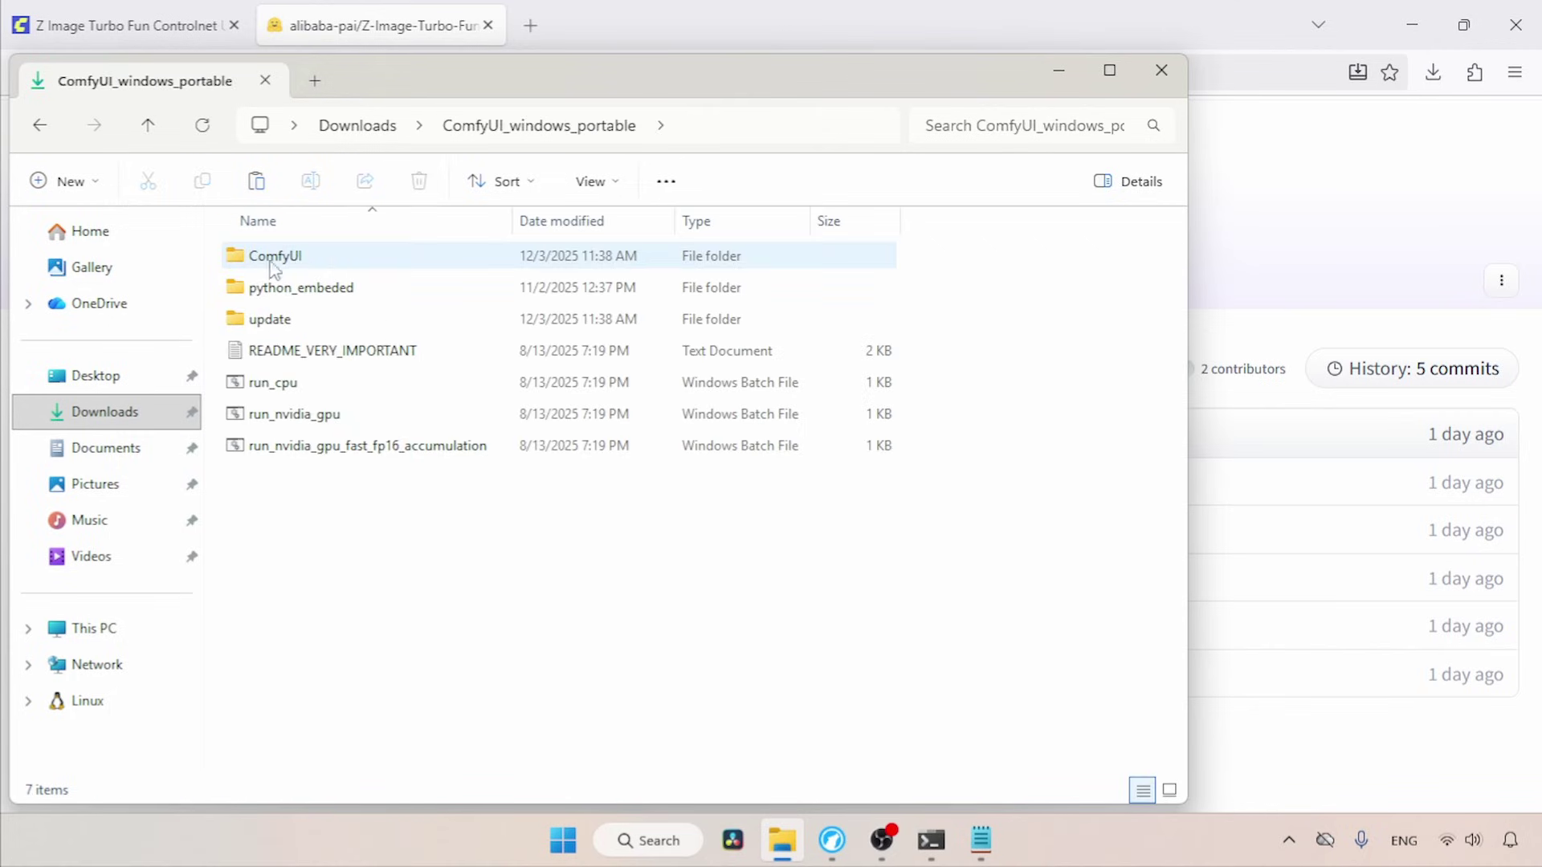
{"action": "double_click", "coordinate": [327, 257]}
{"action": "double_click", "coordinate": [313, 758]}
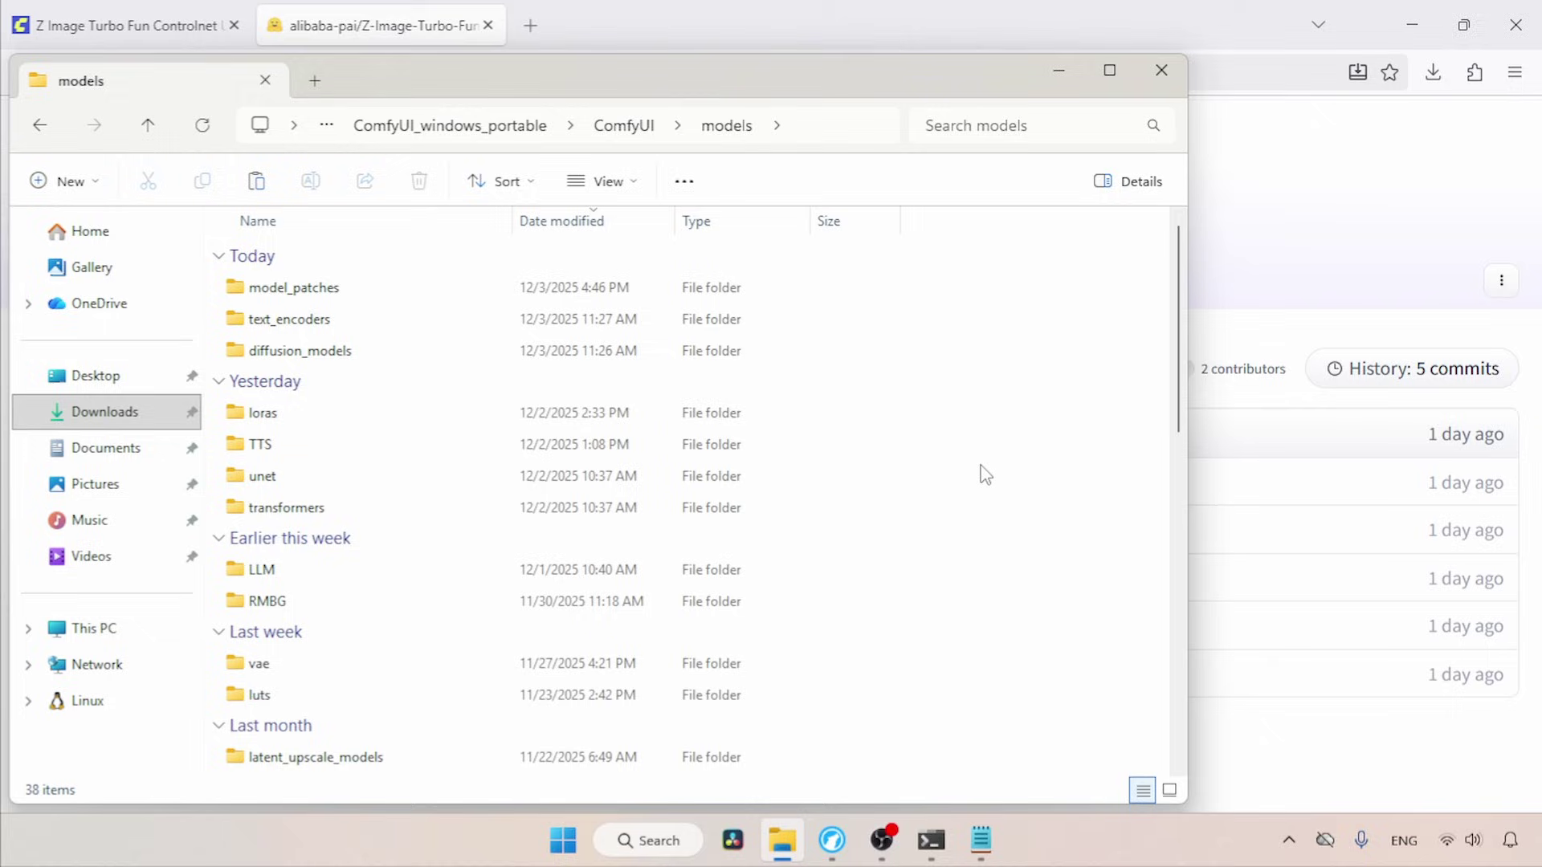
{"action": "left_click", "coordinate": [493, 287]}
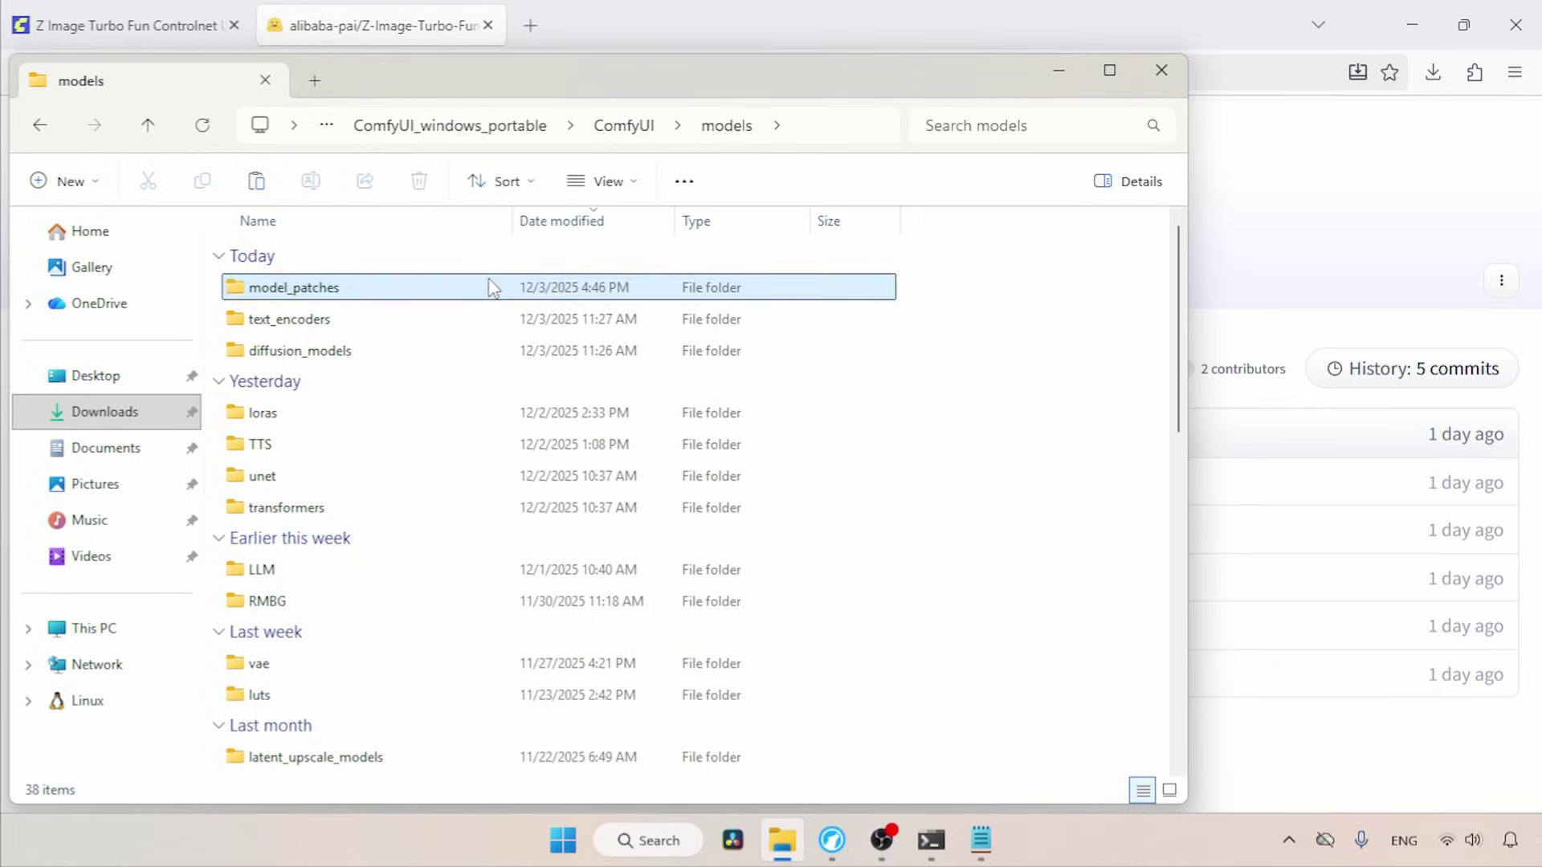
{"action": "double_click", "coordinate": [493, 287]}
{"action": "key", "text": "ctrl+v"}
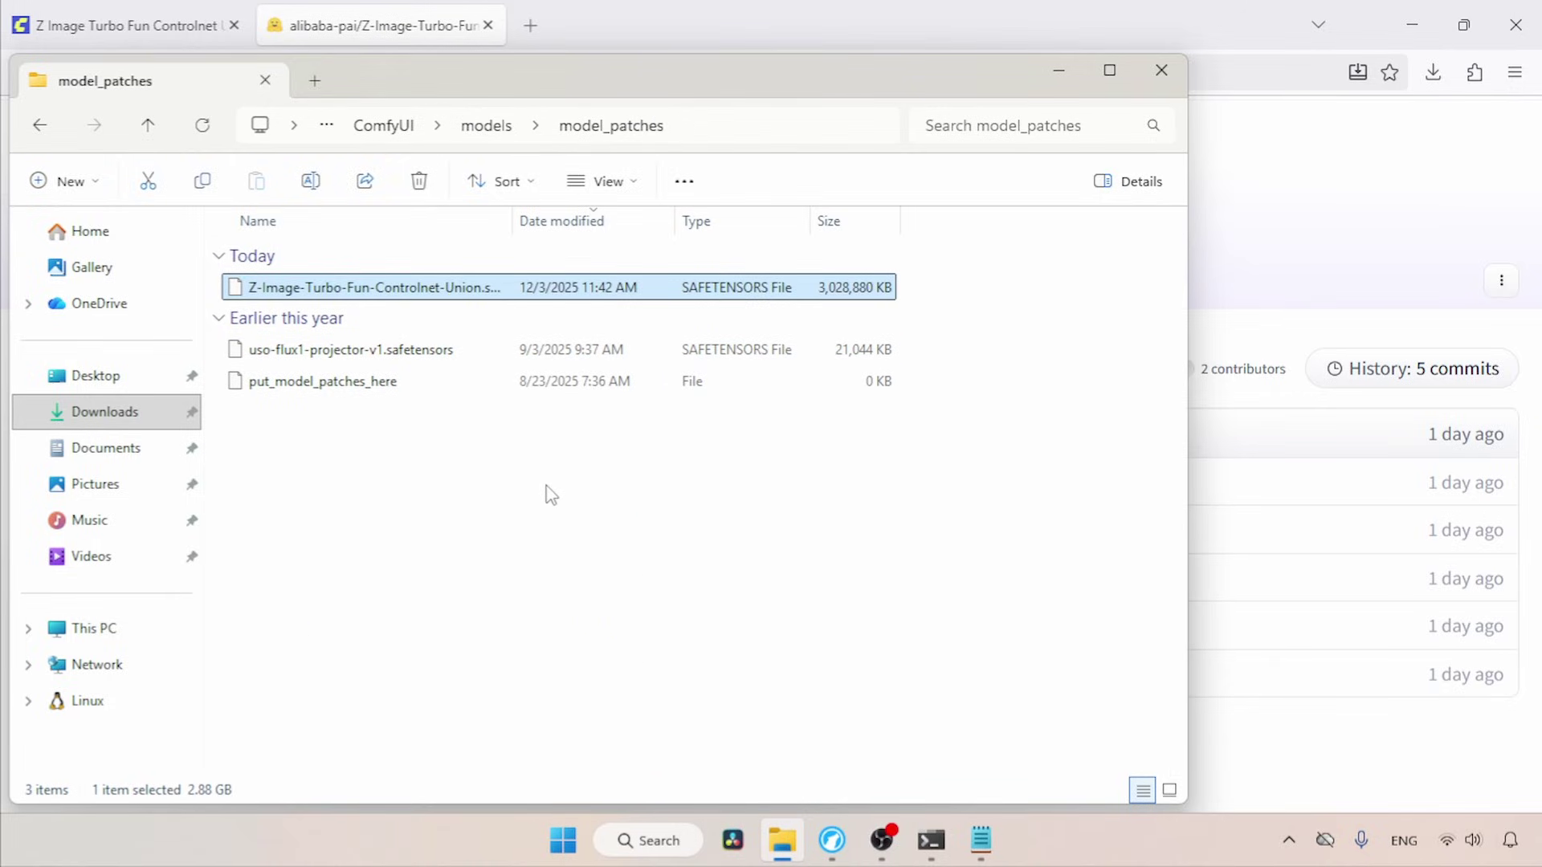
{"action": "left_click", "coordinate": [1148, 69]}
Close the Hugging Face tab and refresh ComfyUI's node definitions with R
{"action": "left_click", "coordinate": [488, 24]}
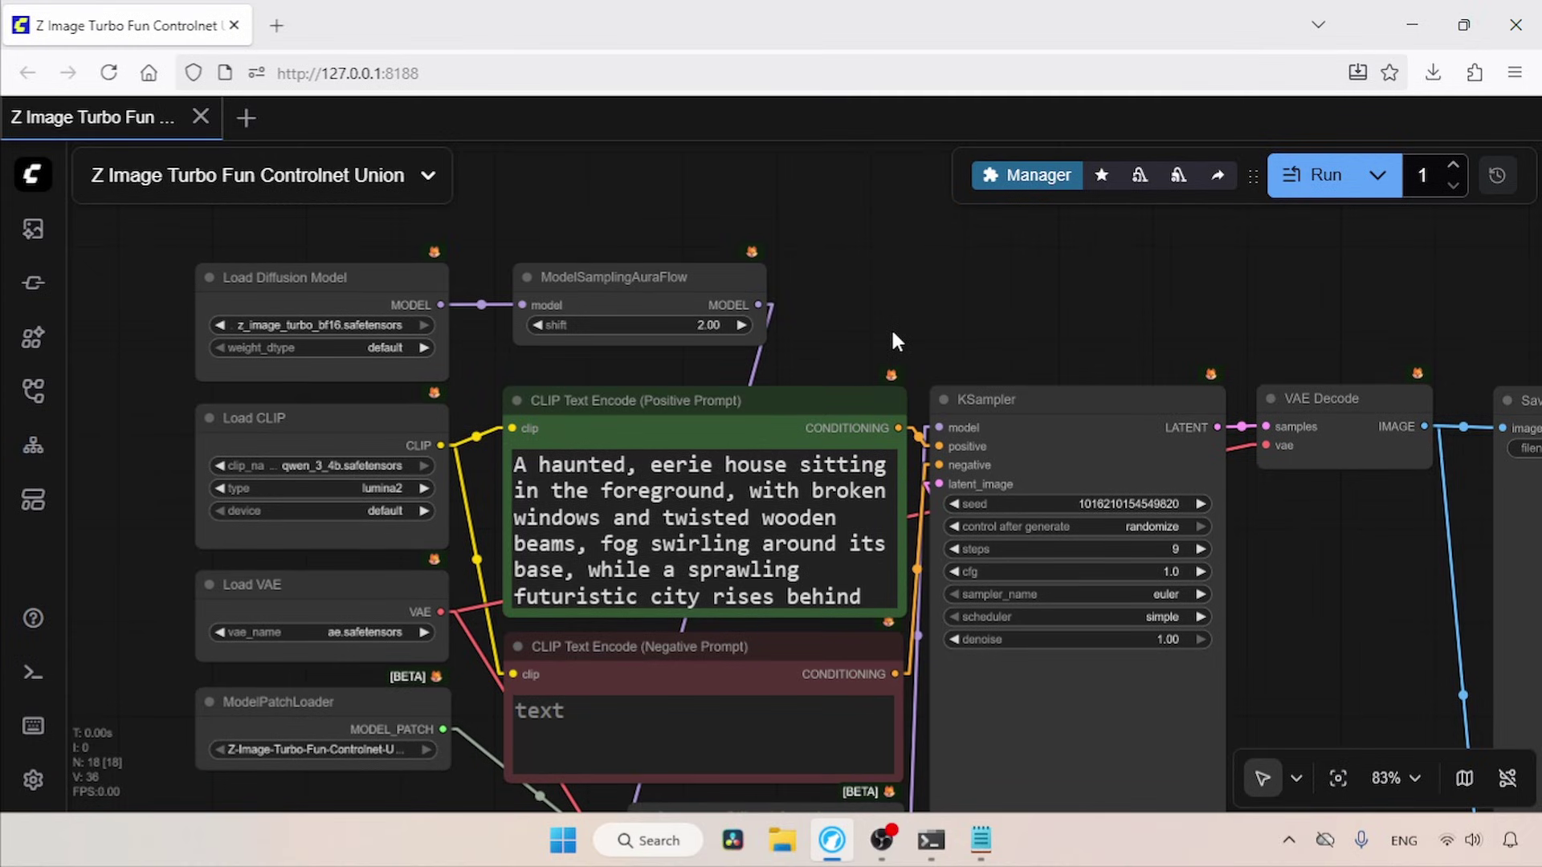
{"action": "key", "text": "r"}
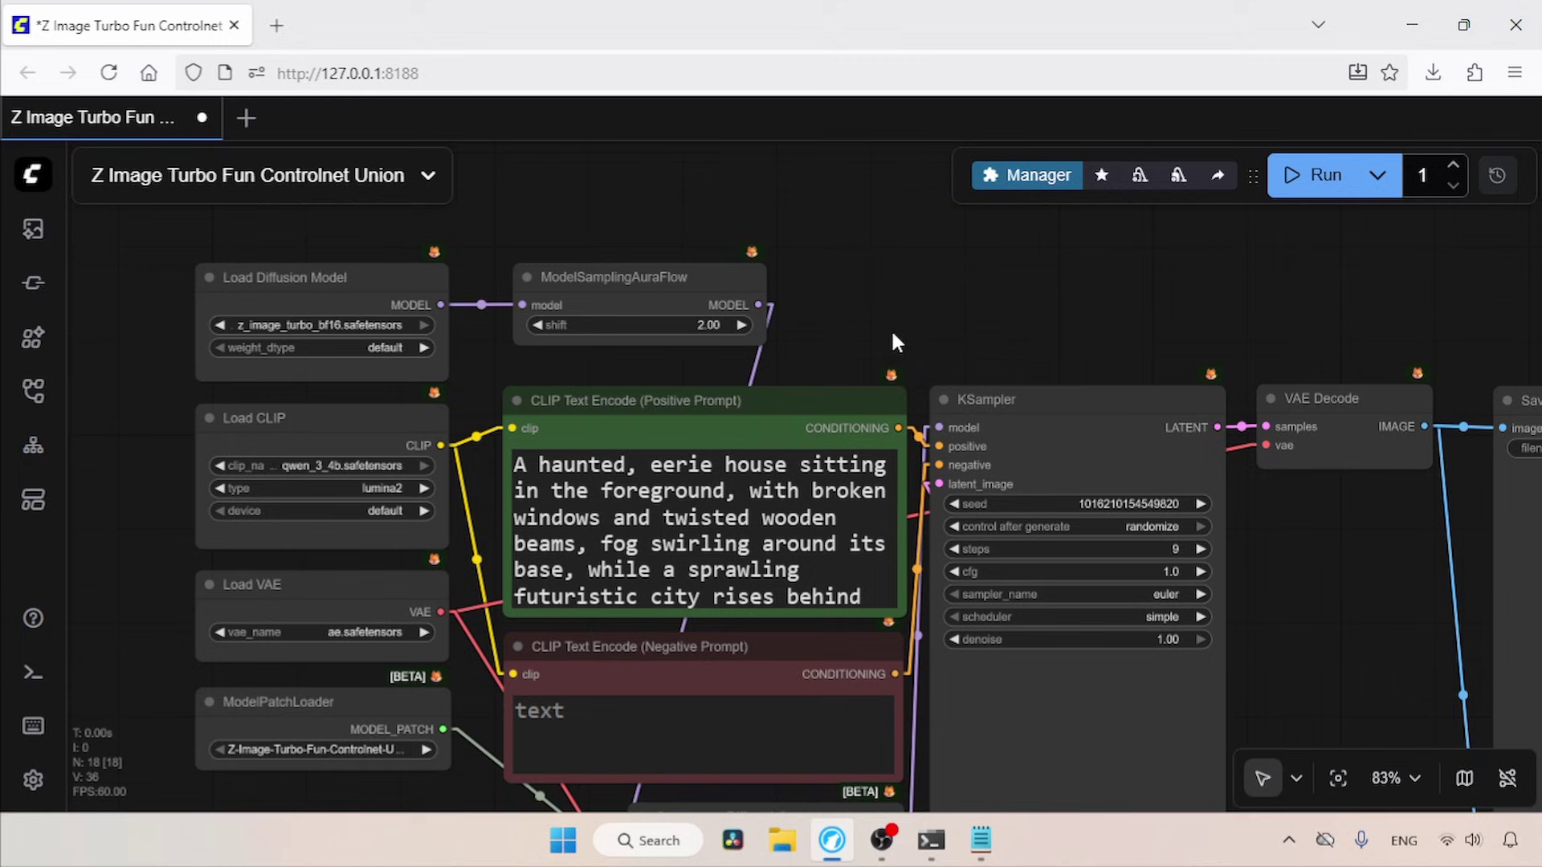
Set the ModelPatchLoader's model_patch to Z-Image-Turbo-Fun-Controlnet-Union.safetensors
{"action": "left_click_drag", "start_coordinate": [921, 713], "coordinate": [965, 306]}
{"action": "left_click", "coordinate": [827, 409]}
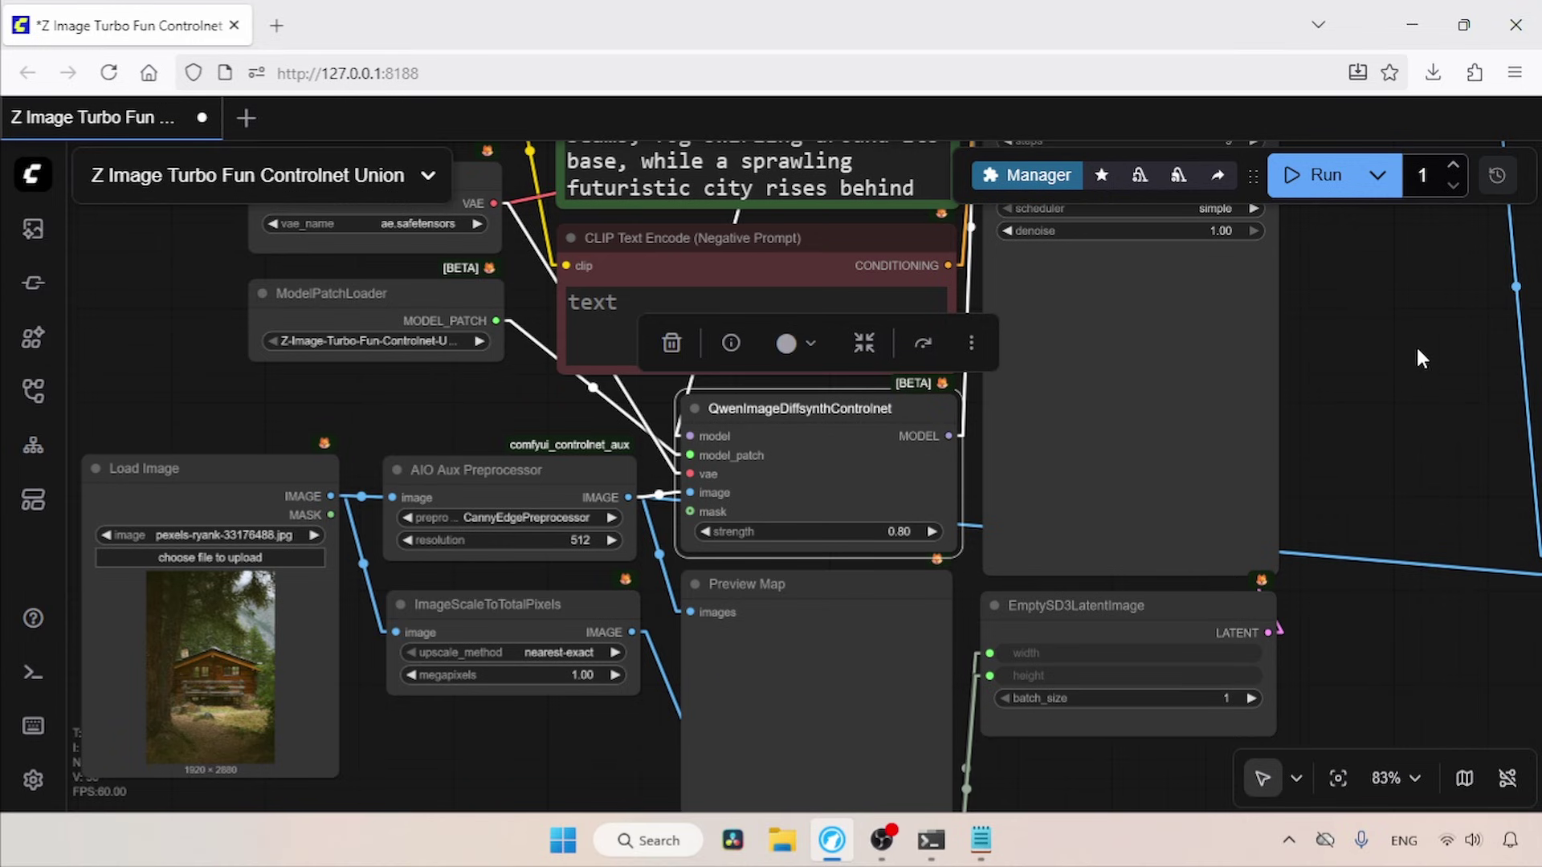
{"action": "left_click_drag", "start_coordinate": [1372, 296], "coordinate": [1364, 344]}
{"action": "left_click", "coordinate": [1350, 625]}
{"action": "left_click", "coordinate": [817, 440]}
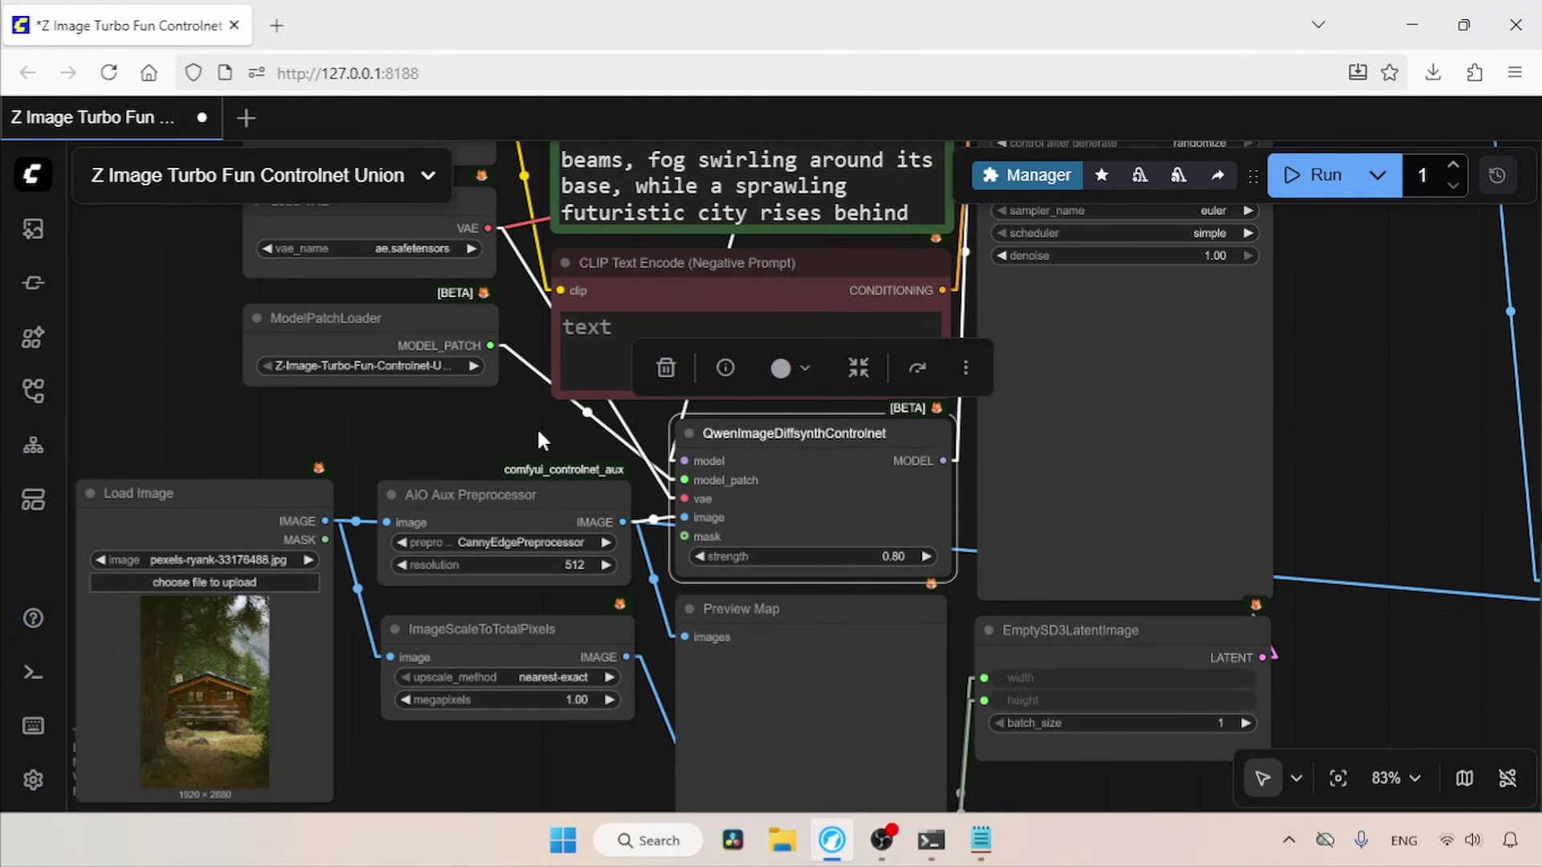
{"action": "left_click", "coordinate": [354, 313]}
{"action": "left_click", "coordinate": [386, 367]}
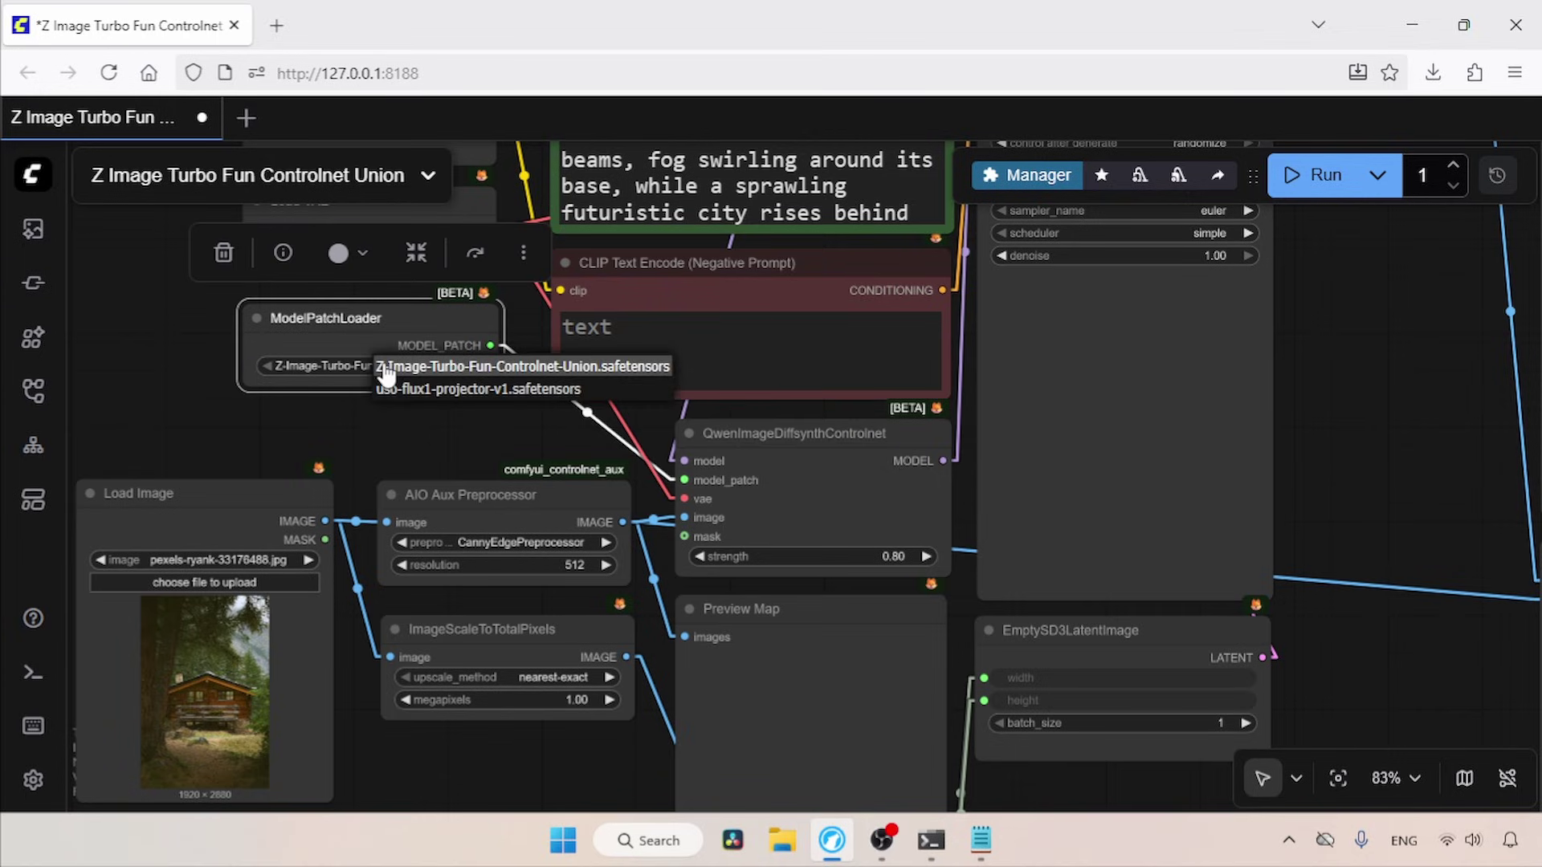
{"action": "left_click", "coordinate": [553, 369]}
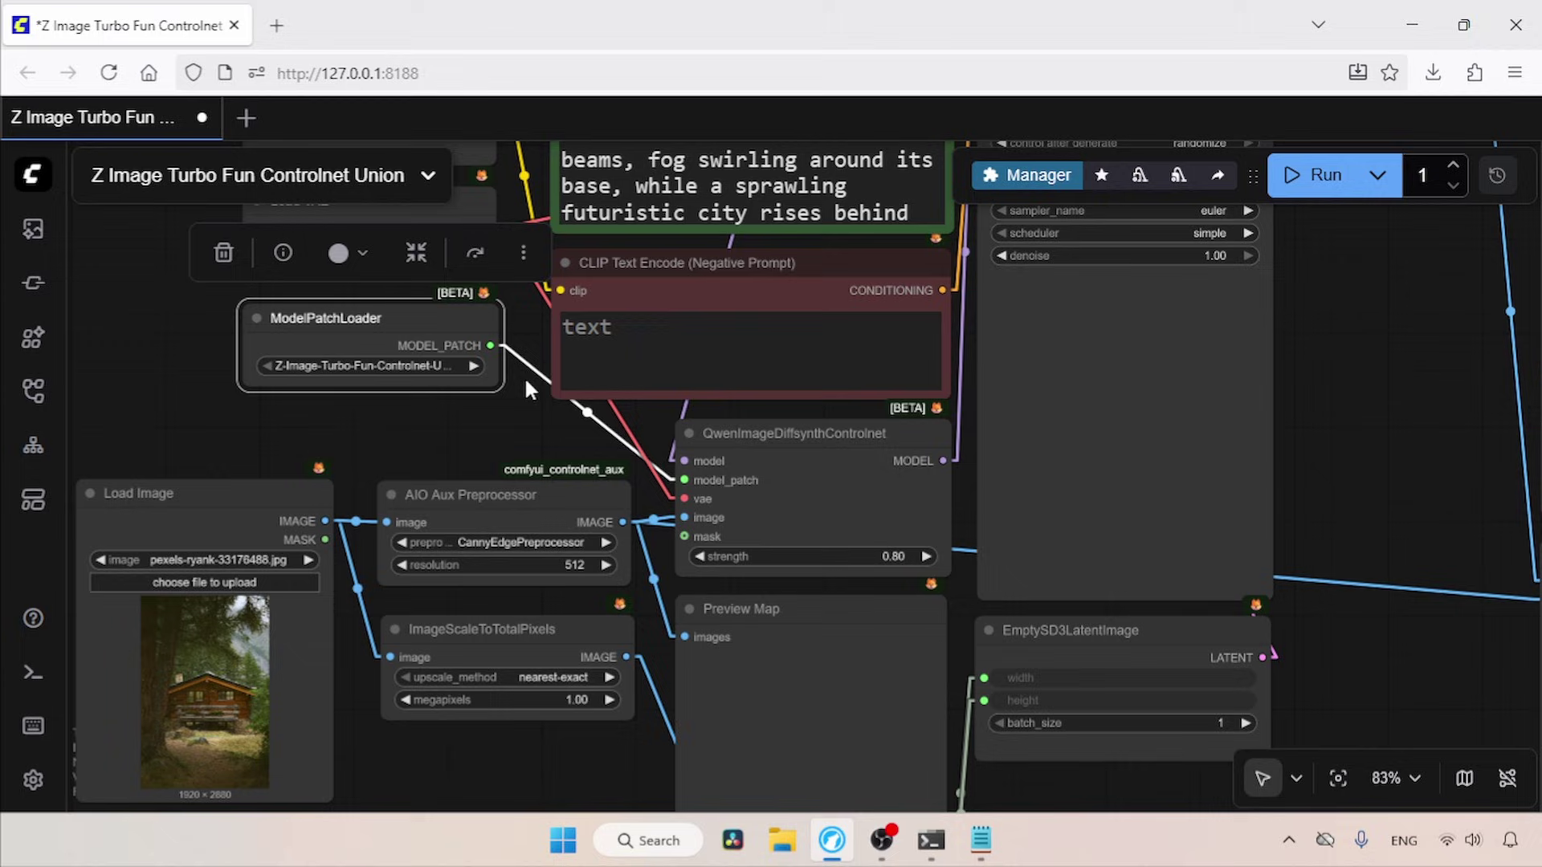
{"action": "left_click_drag", "start_coordinate": [442, 414], "coordinate": [504, 292]}
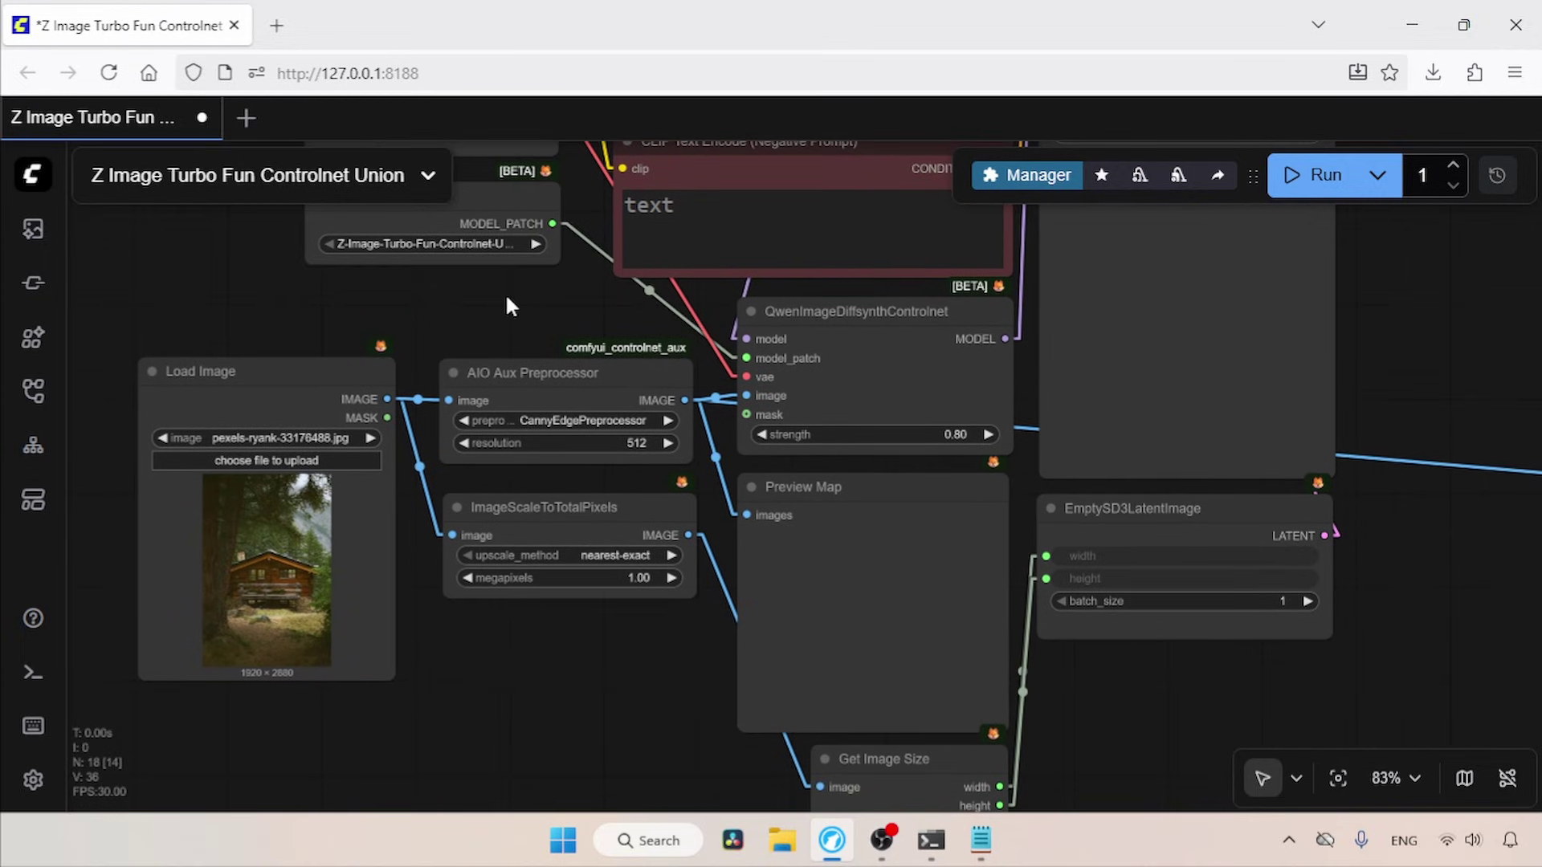
{"action": "left_click", "coordinate": [292, 369]}
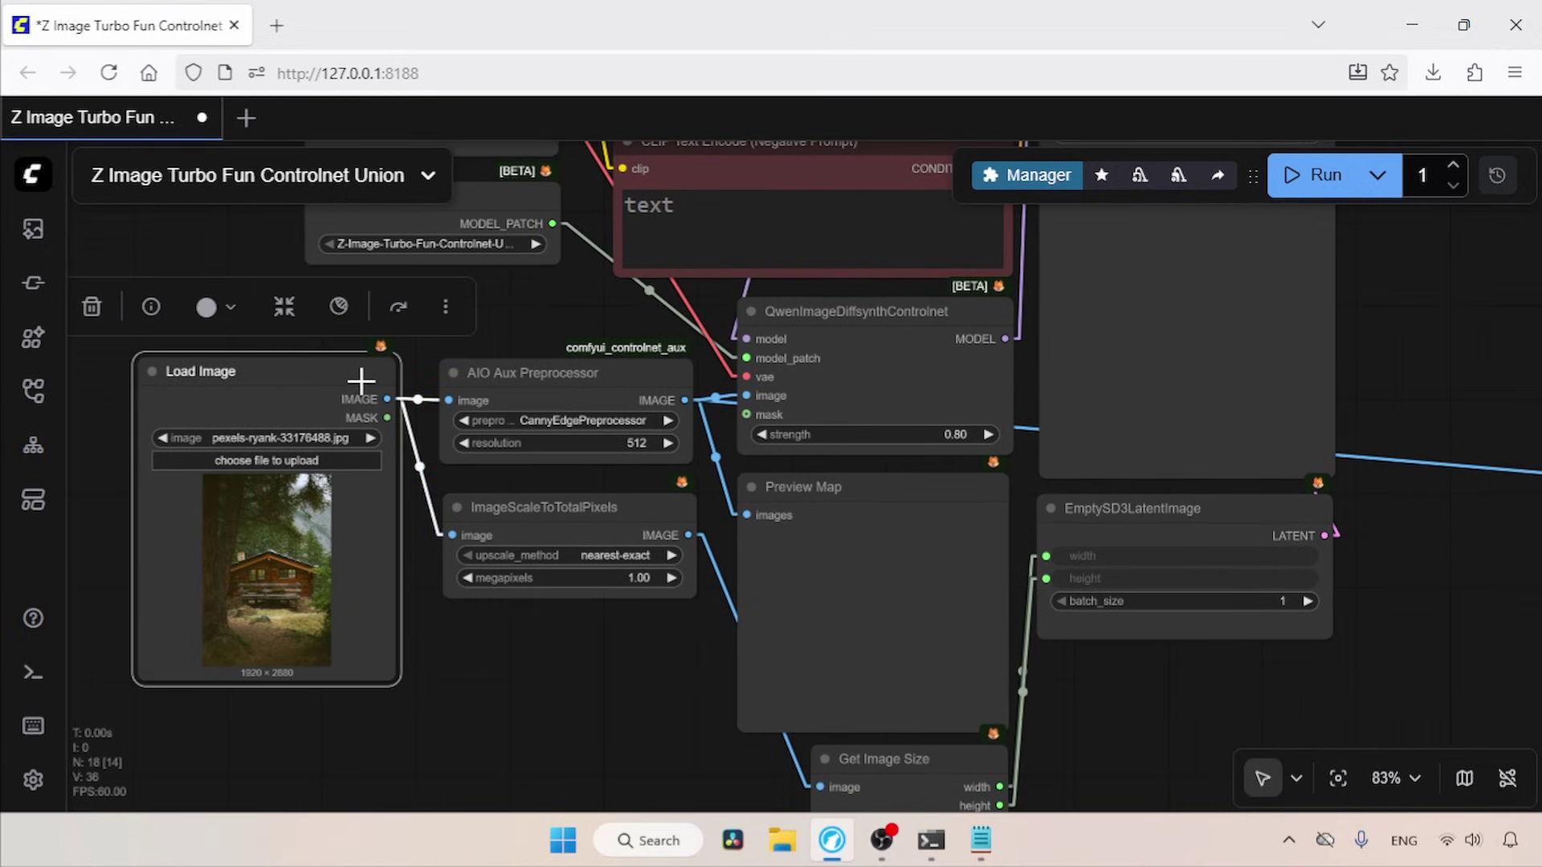
{"action": "left_click", "coordinate": [571, 388]}
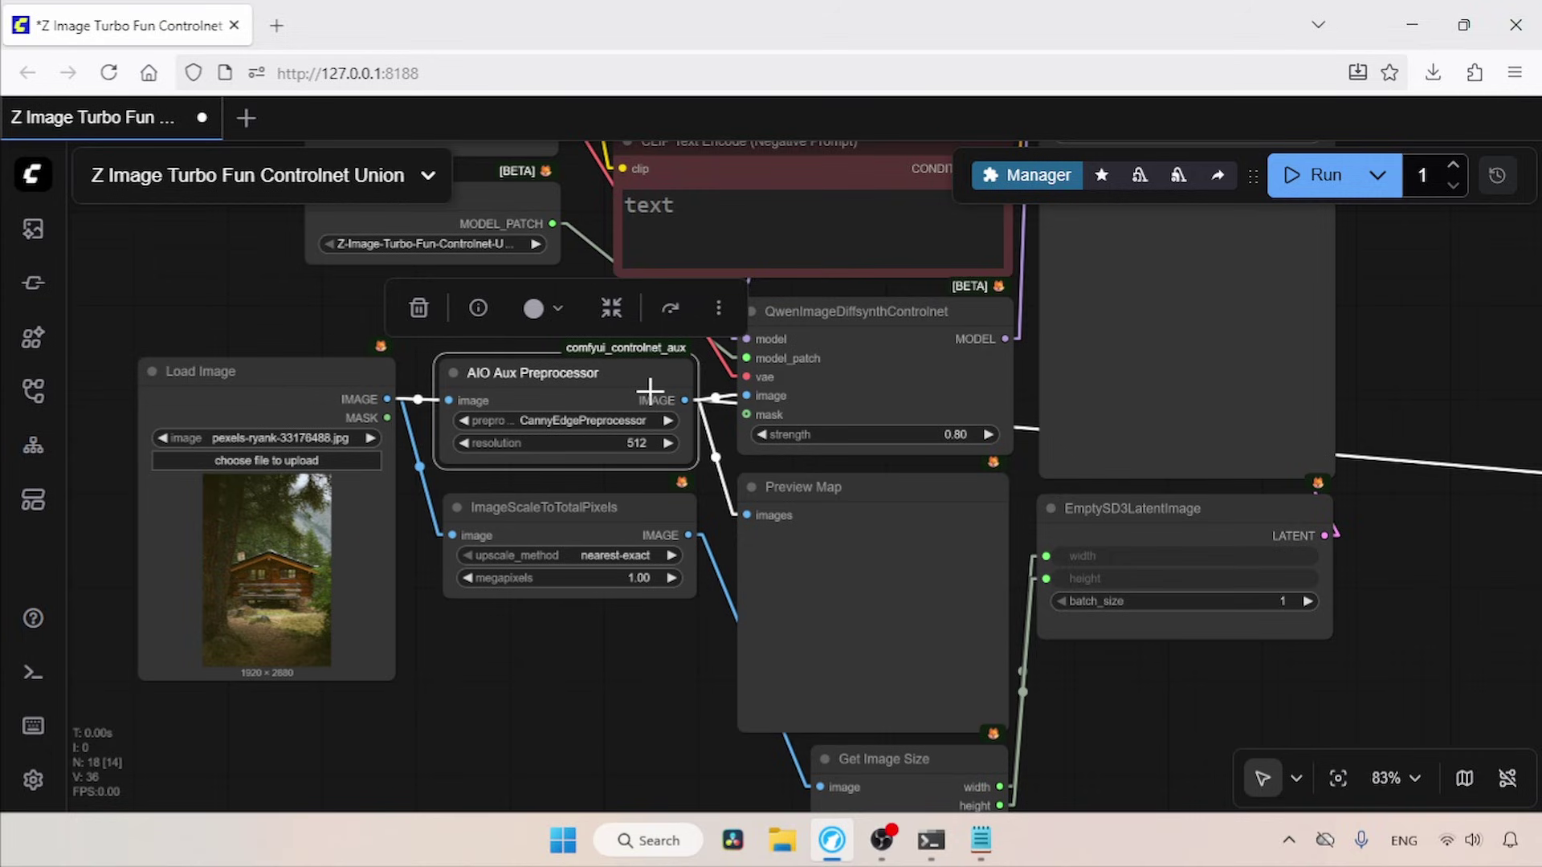
{"action": "left_click", "coordinate": [899, 360]}
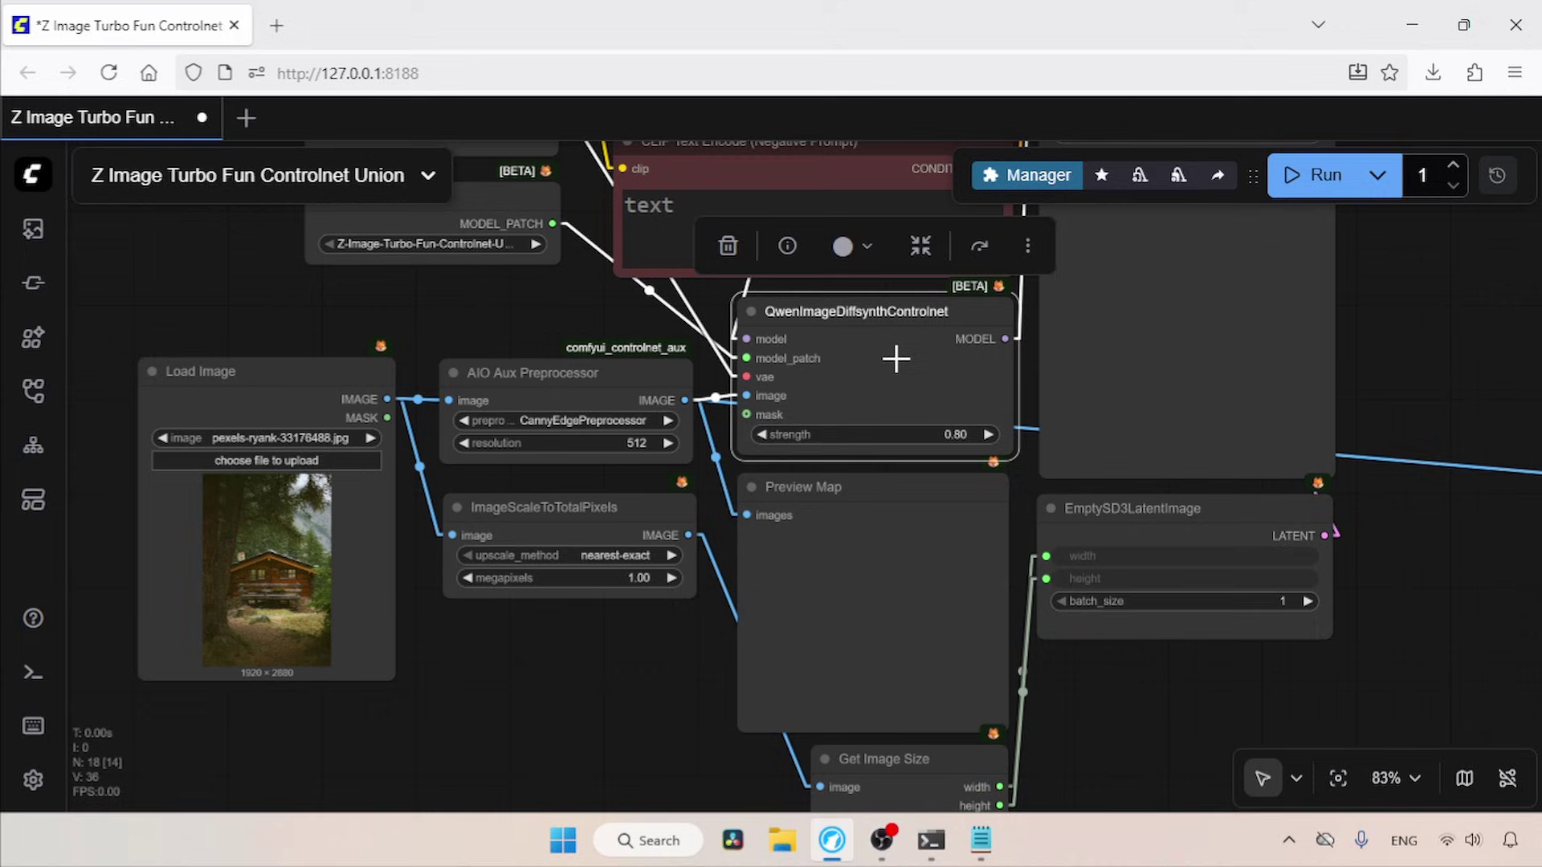
{"action": "left_click_drag", "start_coordinate": [722, 668], "coordinate": [665, 501]}
{"action": "left_click", "coordinate": [583, 347]}
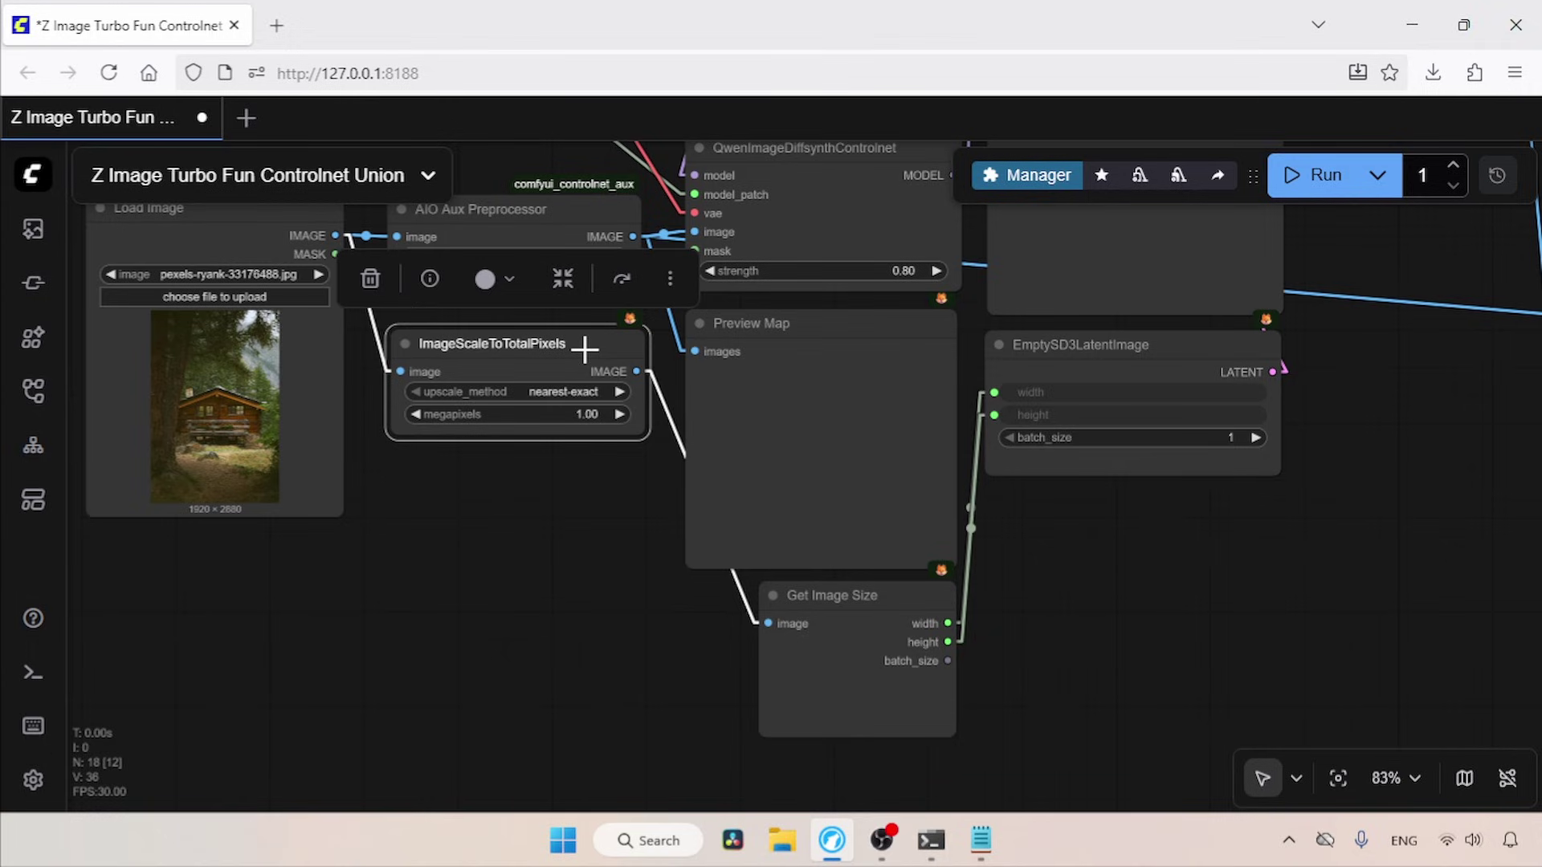
{"action": "left_click", "coordinate": [831, 653]}
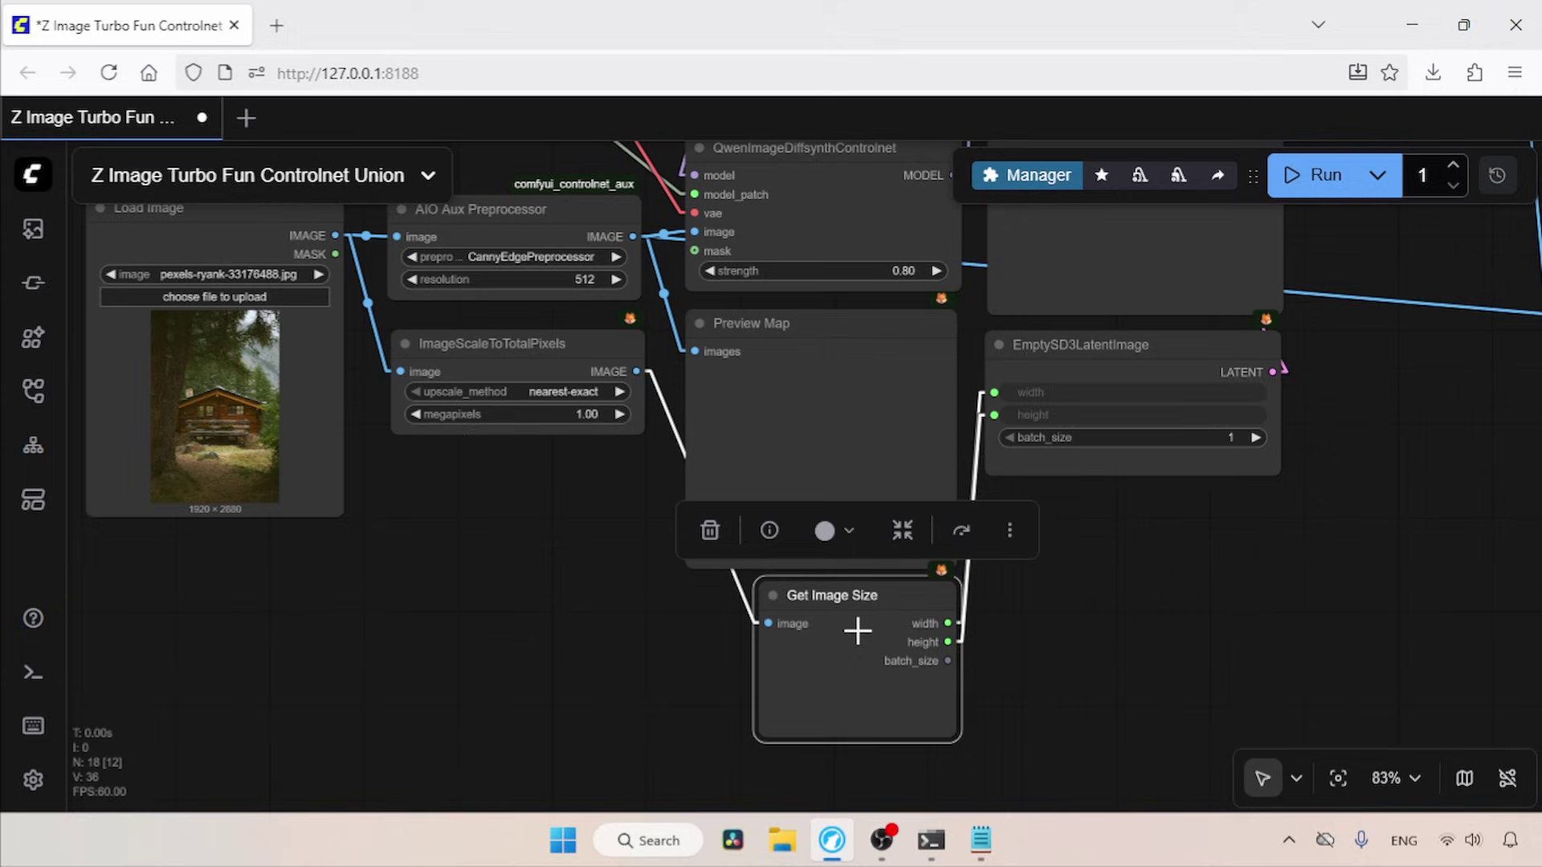
{"action": "left_click", "coordinate": [1125, 347]}
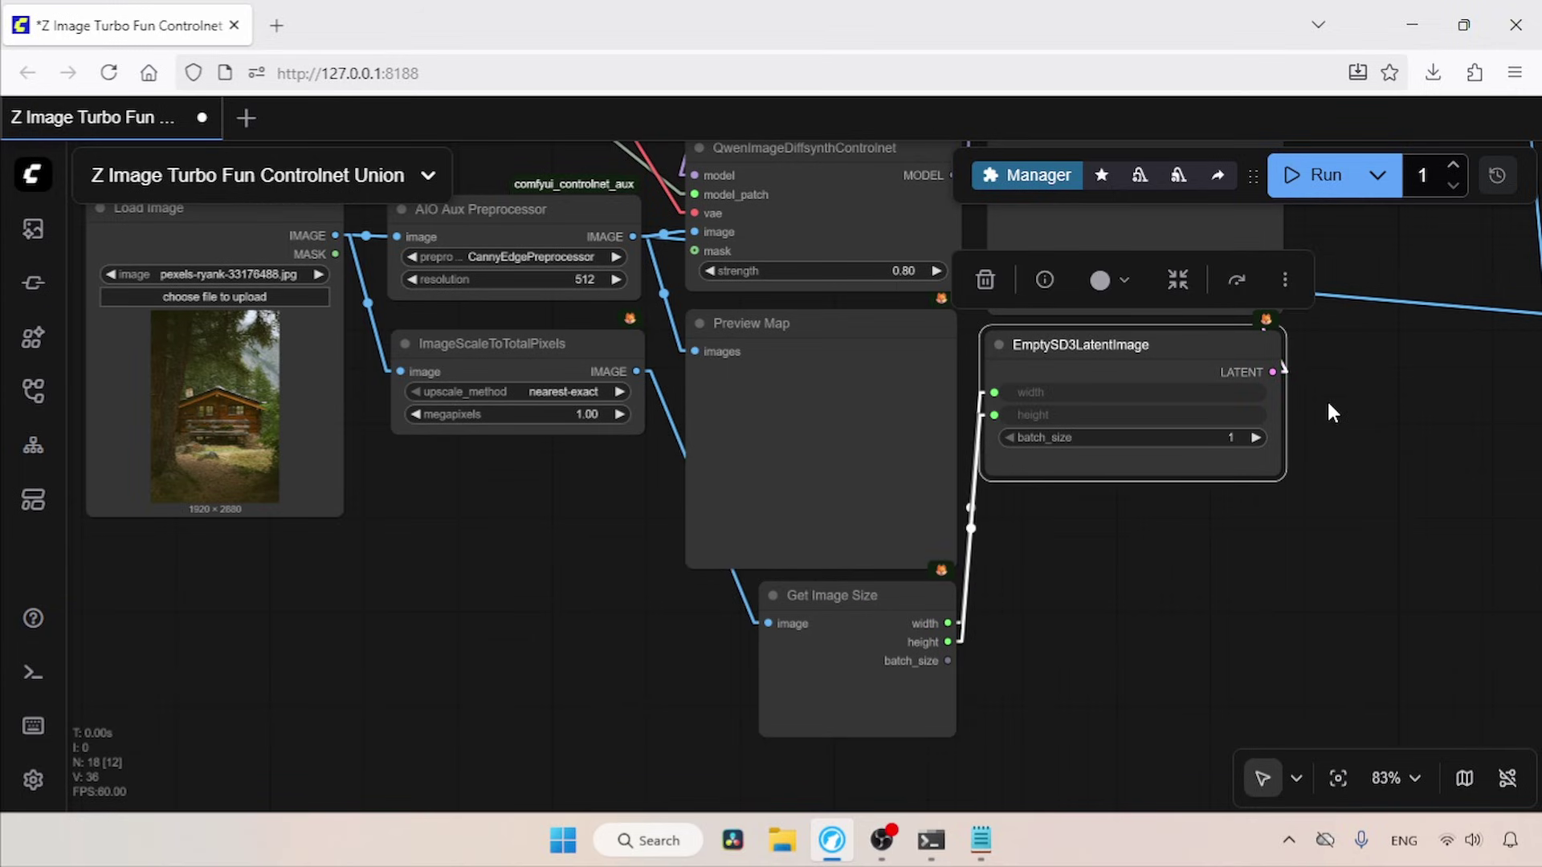
{"action": "left_click", "coordinate": [875, 676]}
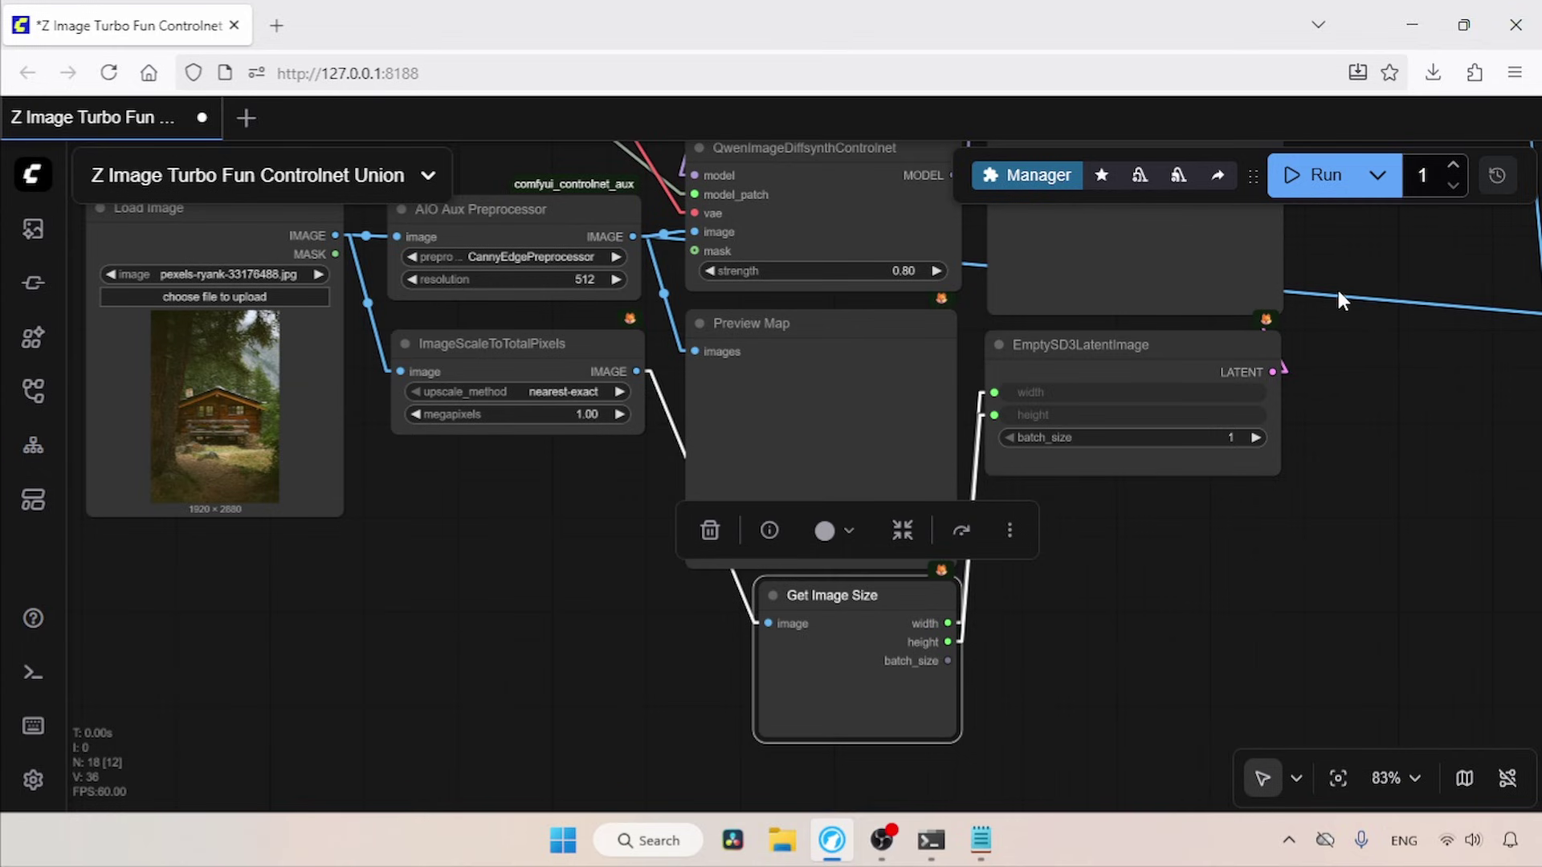
{"action": "scroll", "coordinate": [1336, 287], "scroll_direction": "up", "scroll_amount": 3}
{"action": "left_click", "coordinate": [905, 340]}
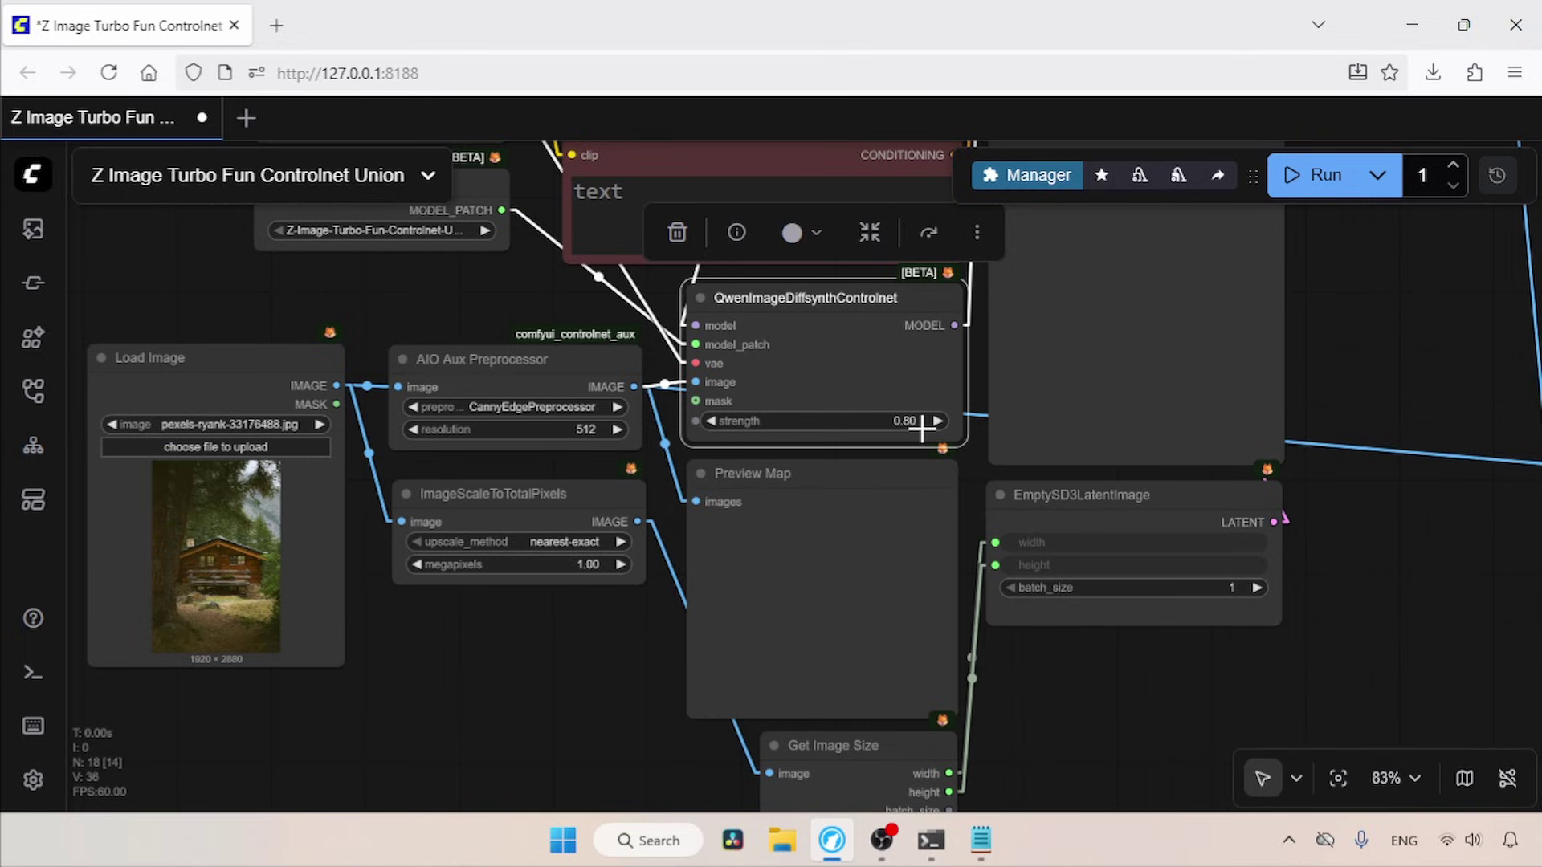
{"action": "left_click_drag", "start_coordinate": [1325, 277], "coordinate": [1325, 633]}
{"action": "left_click", "coordinate": [1254, 597]}
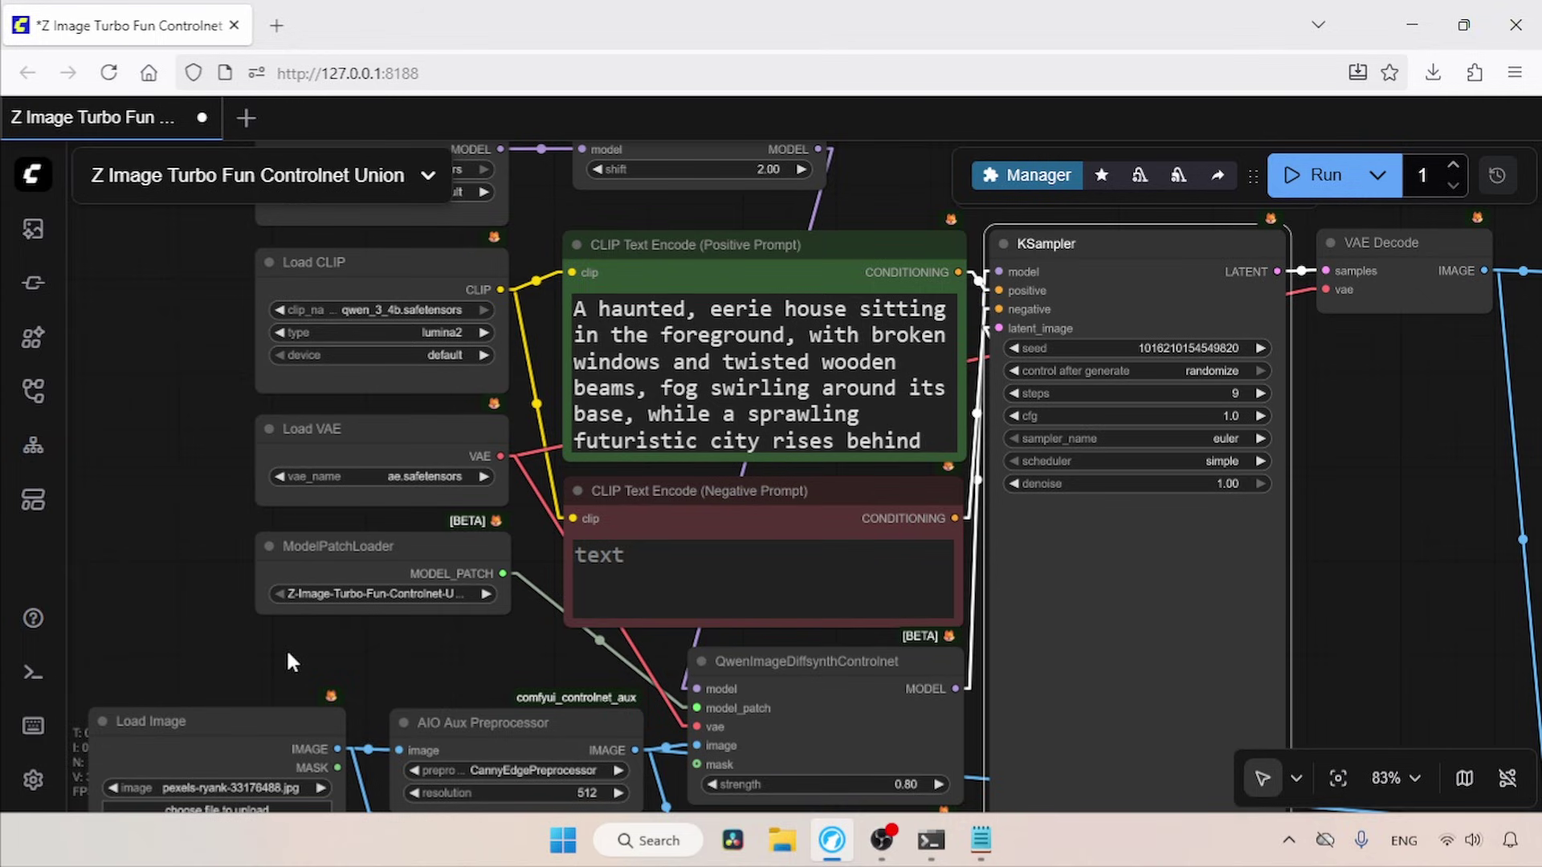
{"action": "left_click_drag", "start_coordinate": [292, 661], "coordinate": [349, 407]}
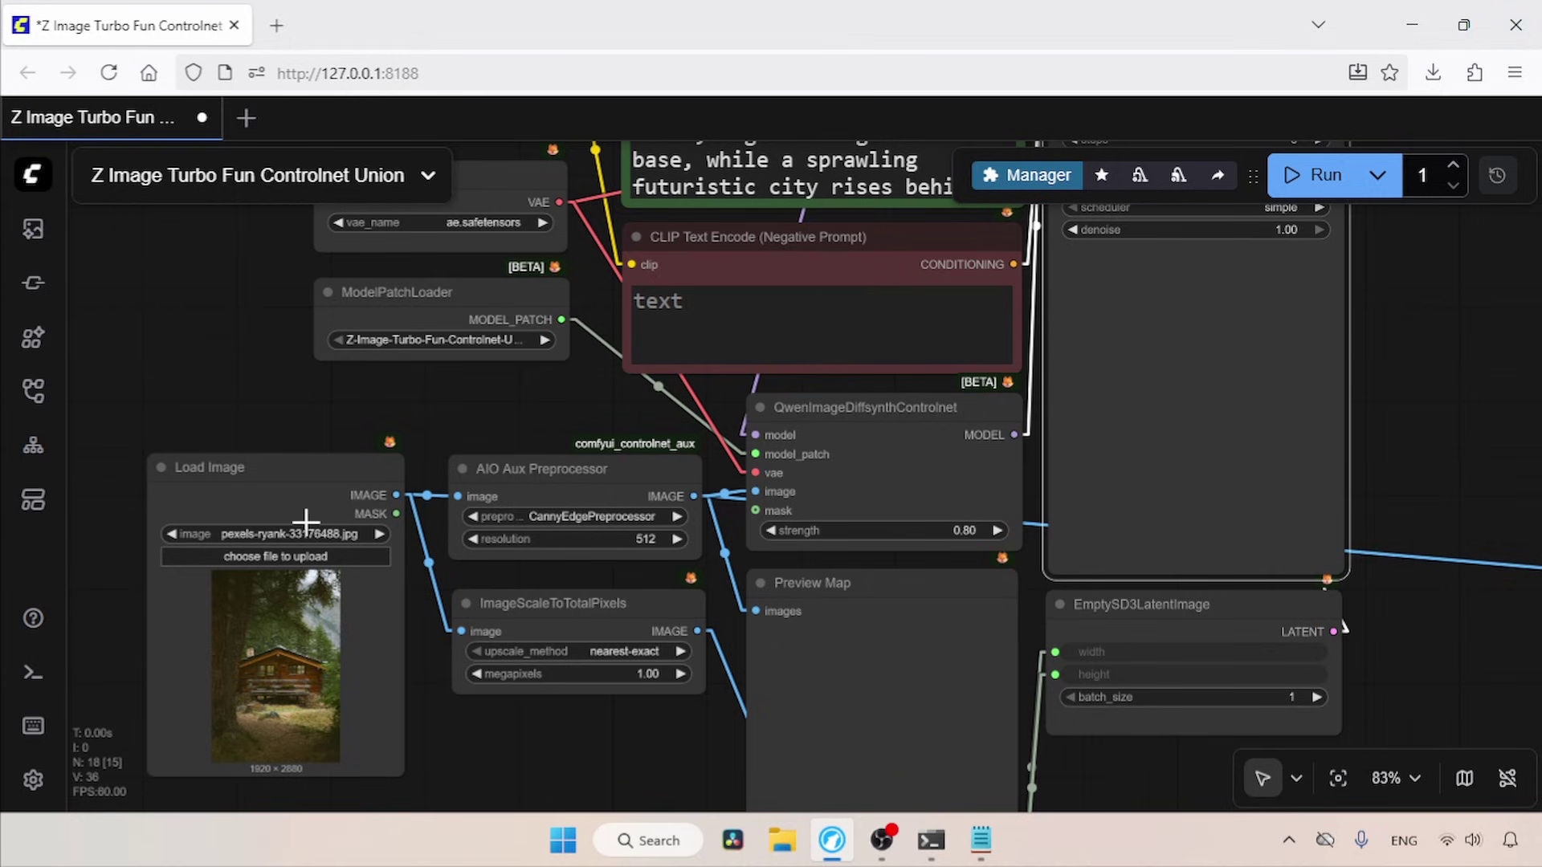
{"action": "left_click", "coordinate": [599, 516]}
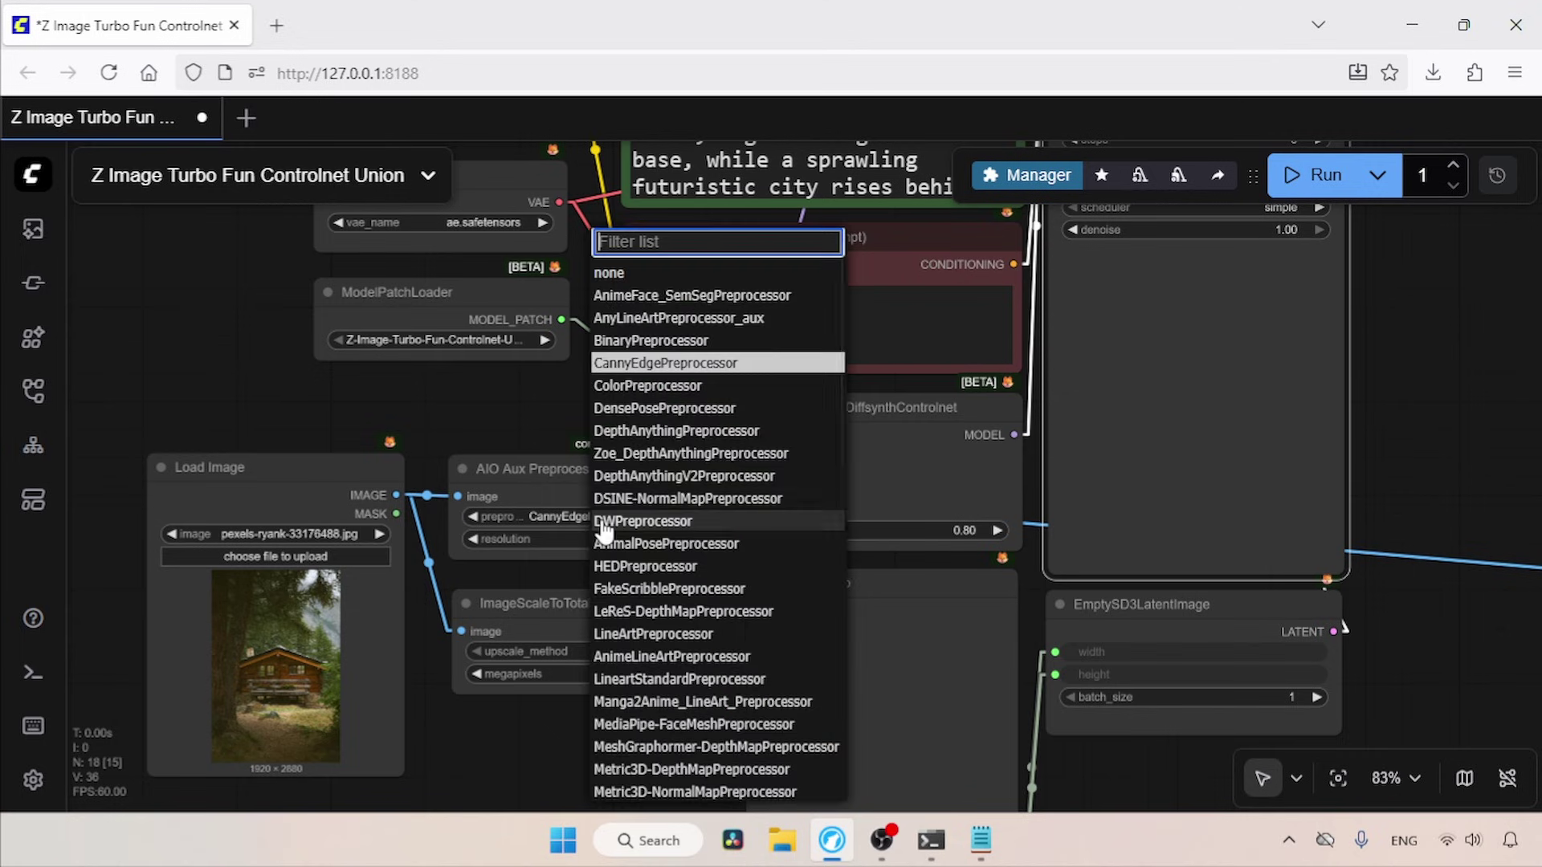
{"action": "left_click", "coordinate": [727, 365]}
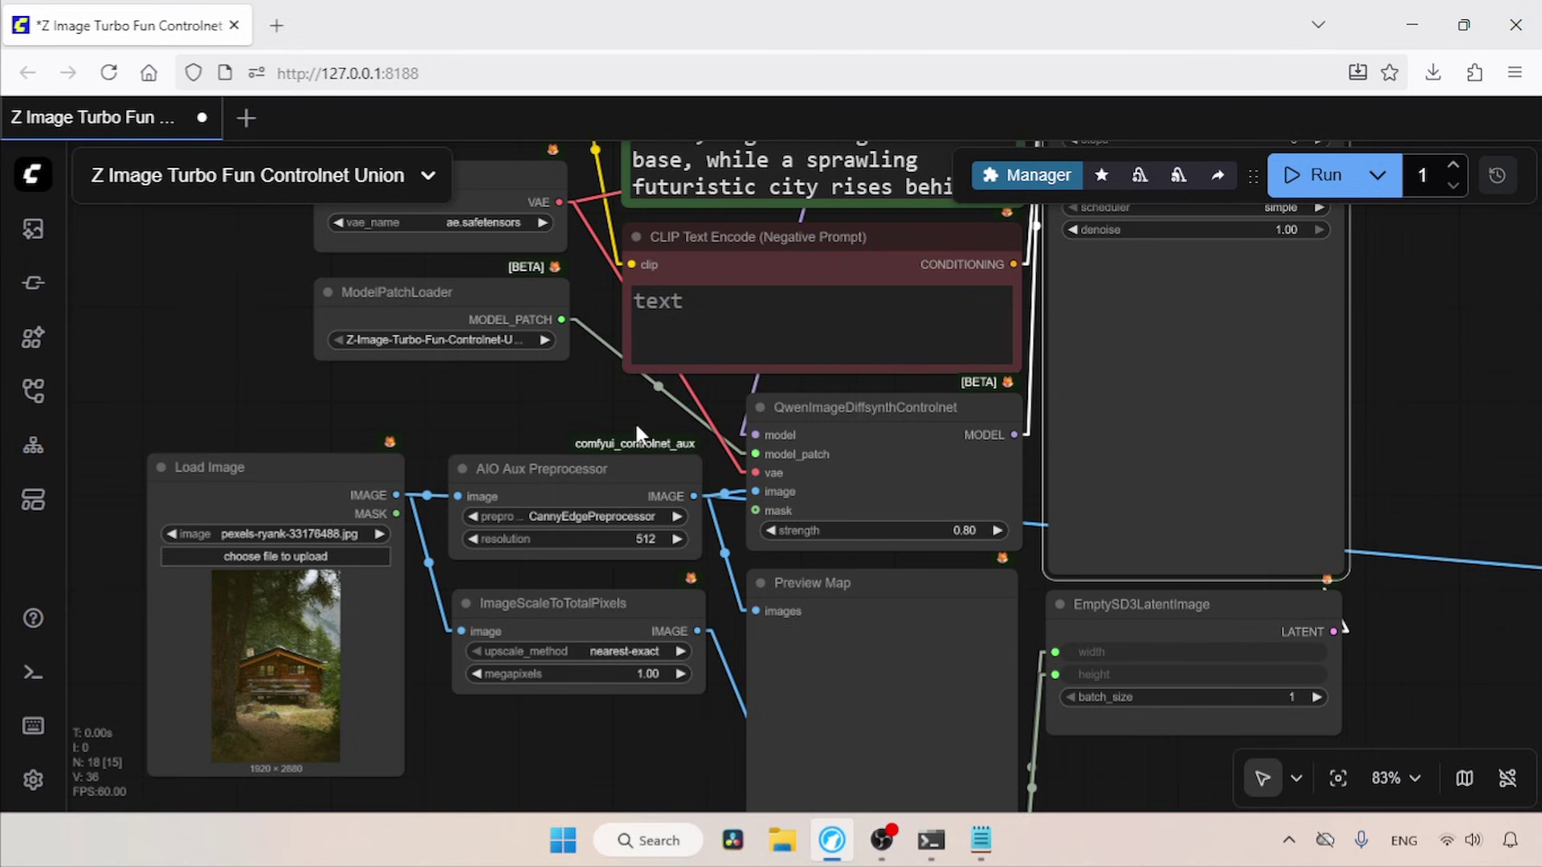
{"action": "left_click_drag", "start_coordinate": [634, 424], "coordinate": [454, 585]}
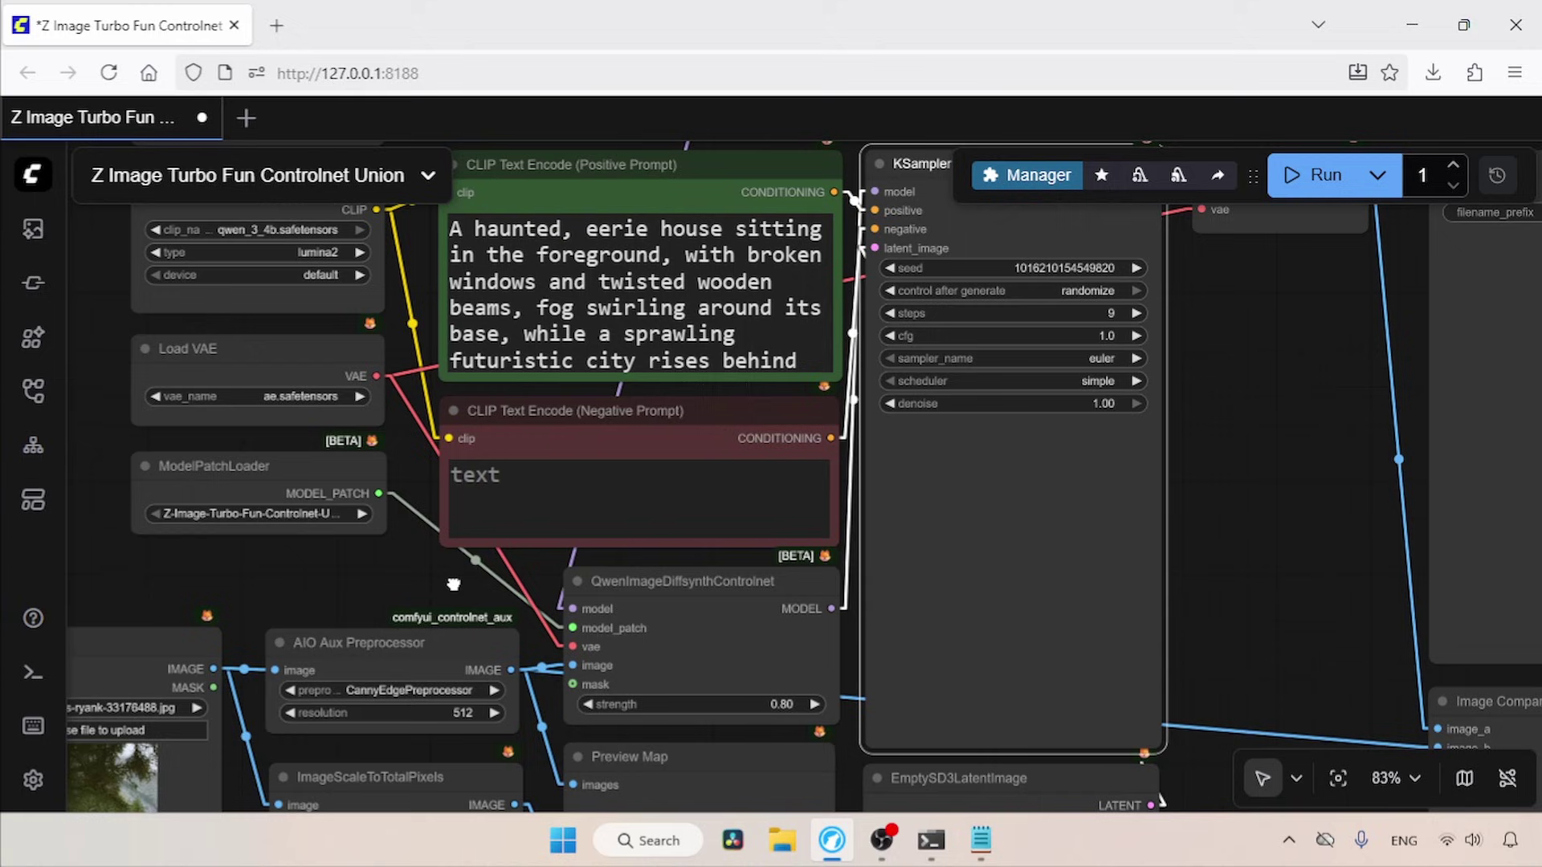
{"action": "left_click", "coordinate": [759, 242]}
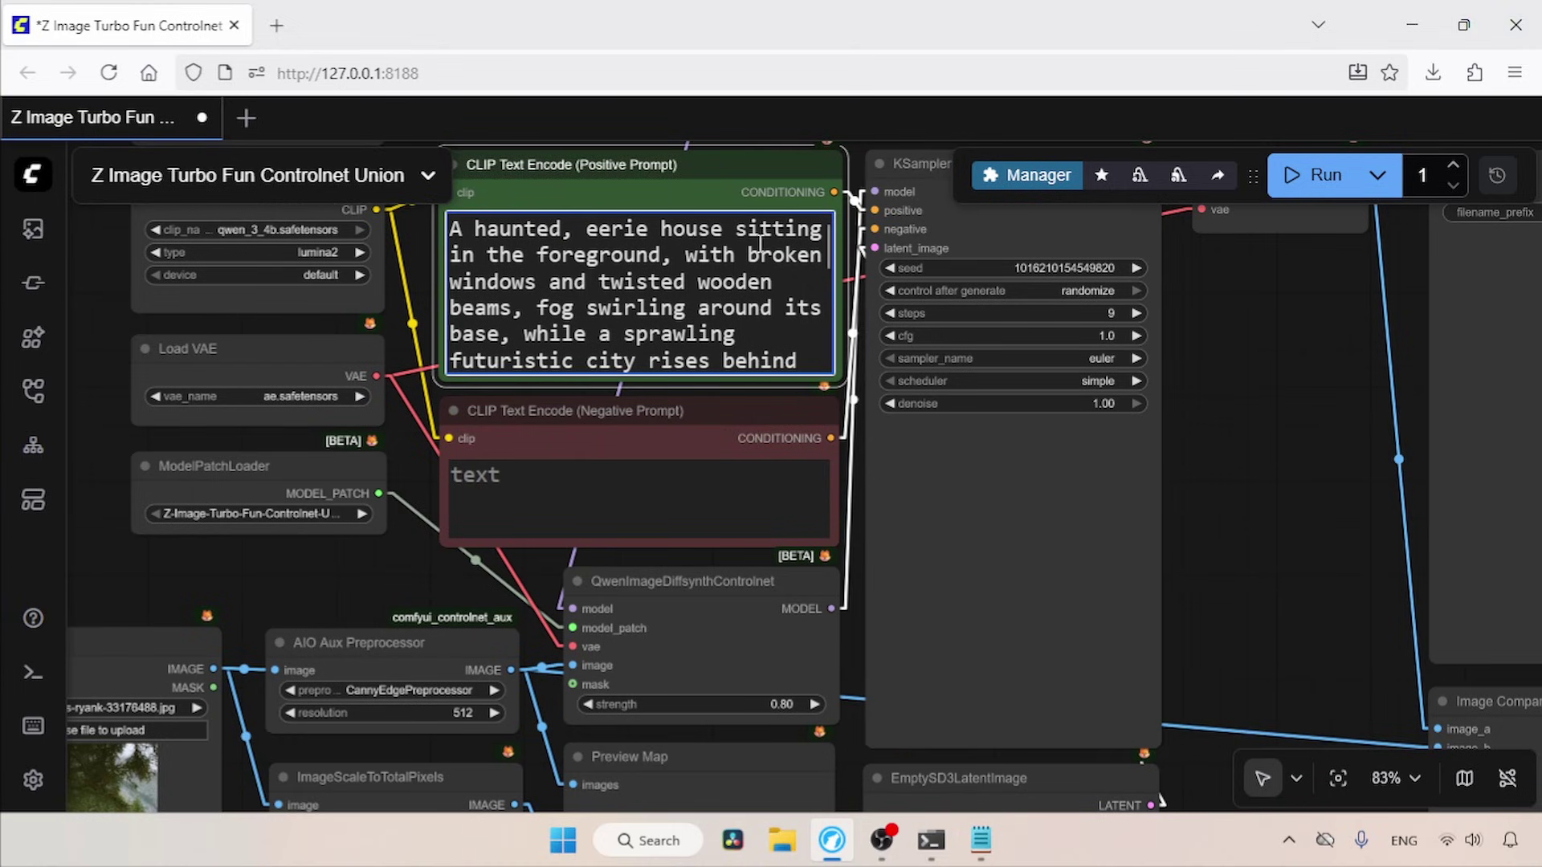
Run the canny-guided haunted-house generation and view the 832×1248 result in Image Comparer
{"action": "left_click", "coordinate": [1285, 189]}
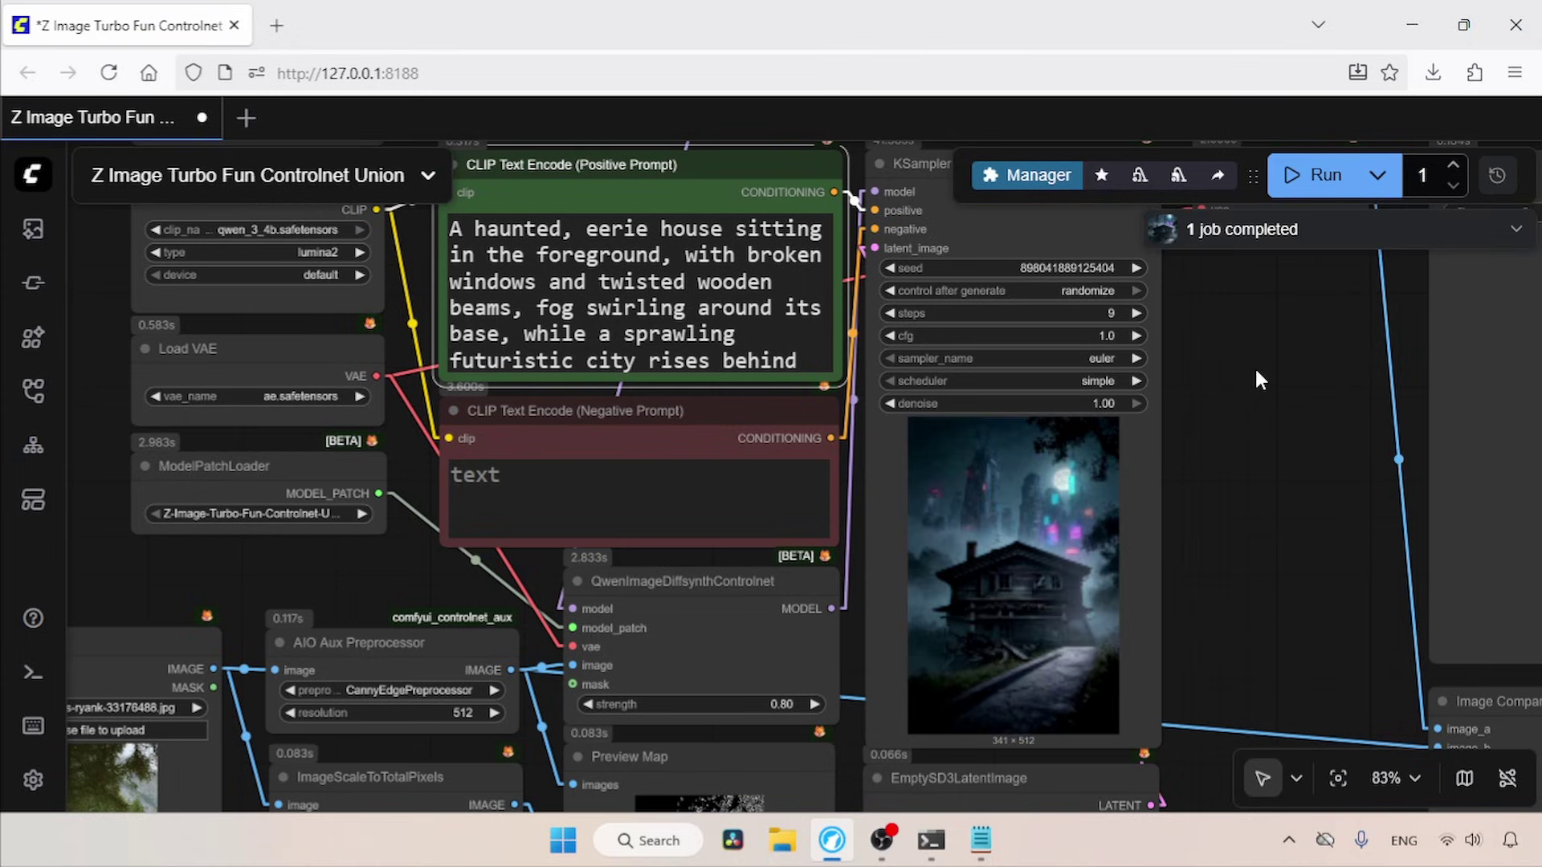
{"action": "left_click_drag", "start_coordinate": [1326, 442], "coordinate": [699, 434]}
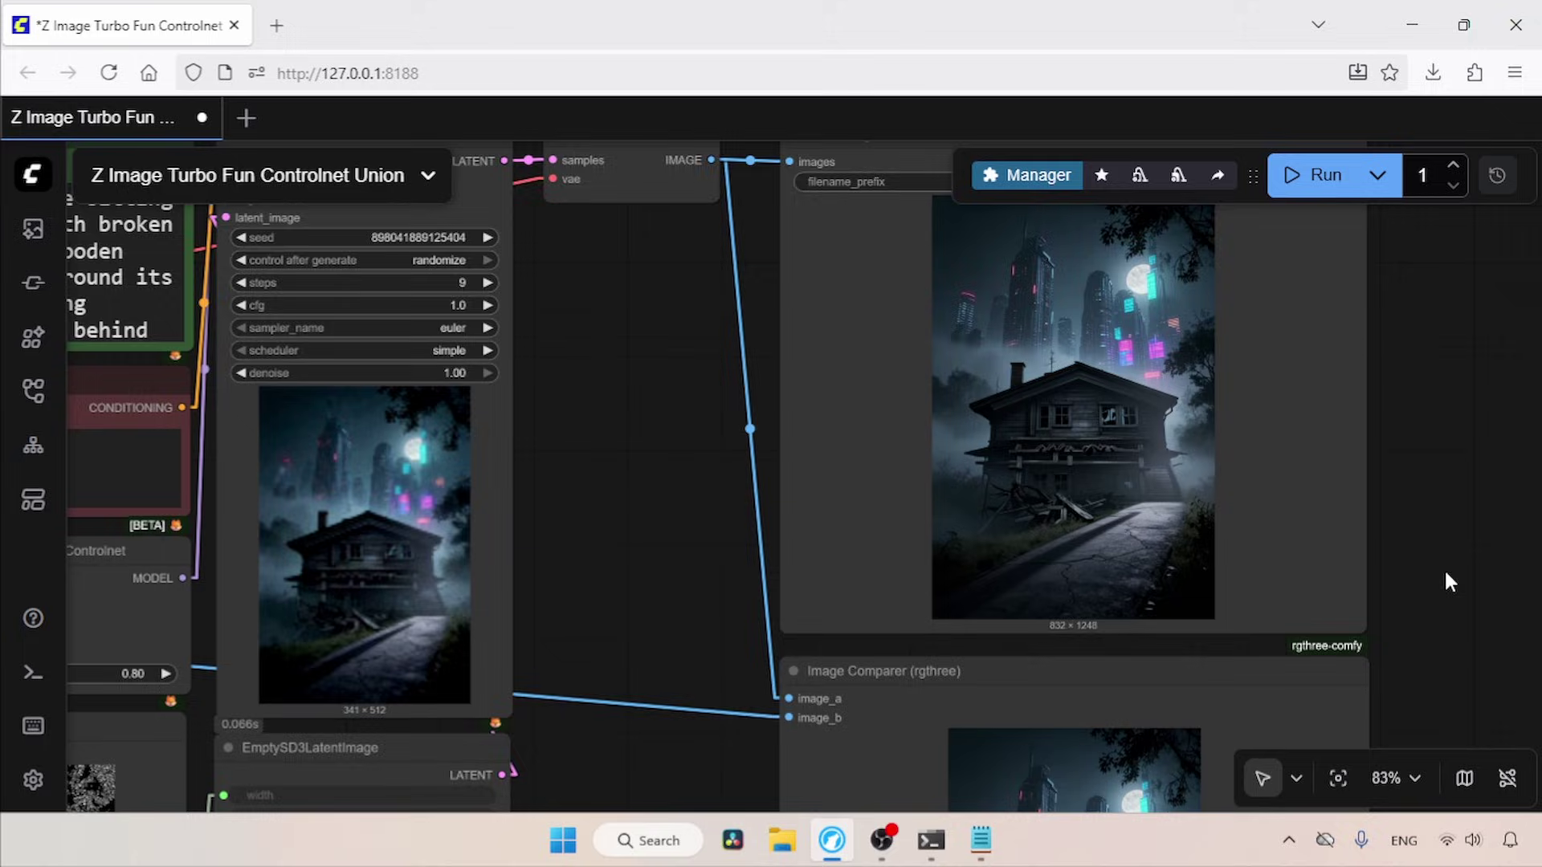
{"action": "left_click_drag", "start_coordinate": [1446, 577], "coordinate": [1469, 260]}
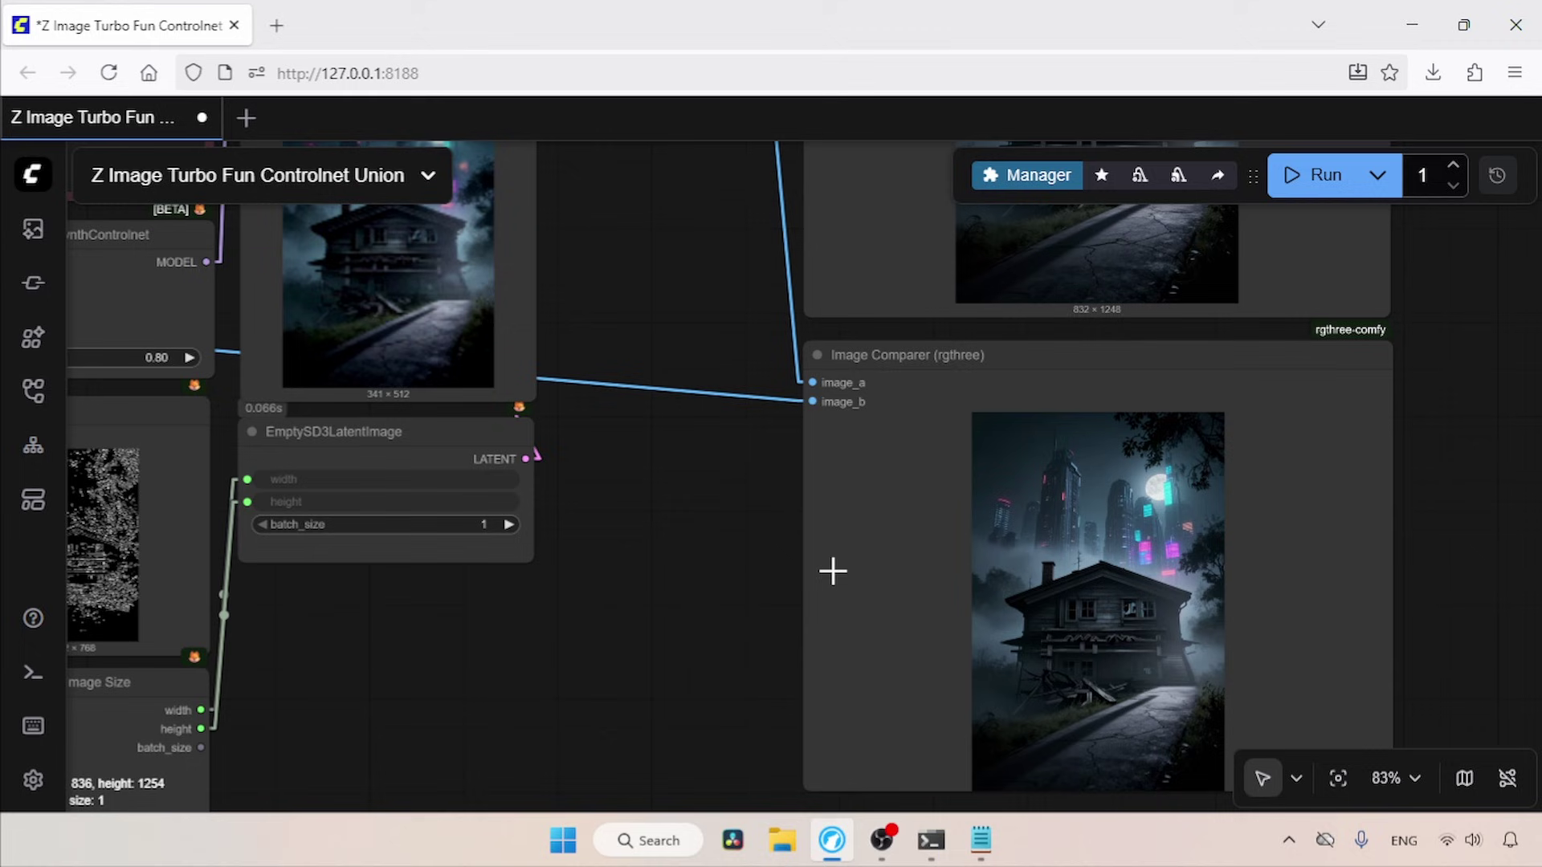
Load the red car photo depth.jpg into the Load Image node
{"action": "left_click_drag", "start_coordinate": [583, 277], "coordinate": [1390, 417]}
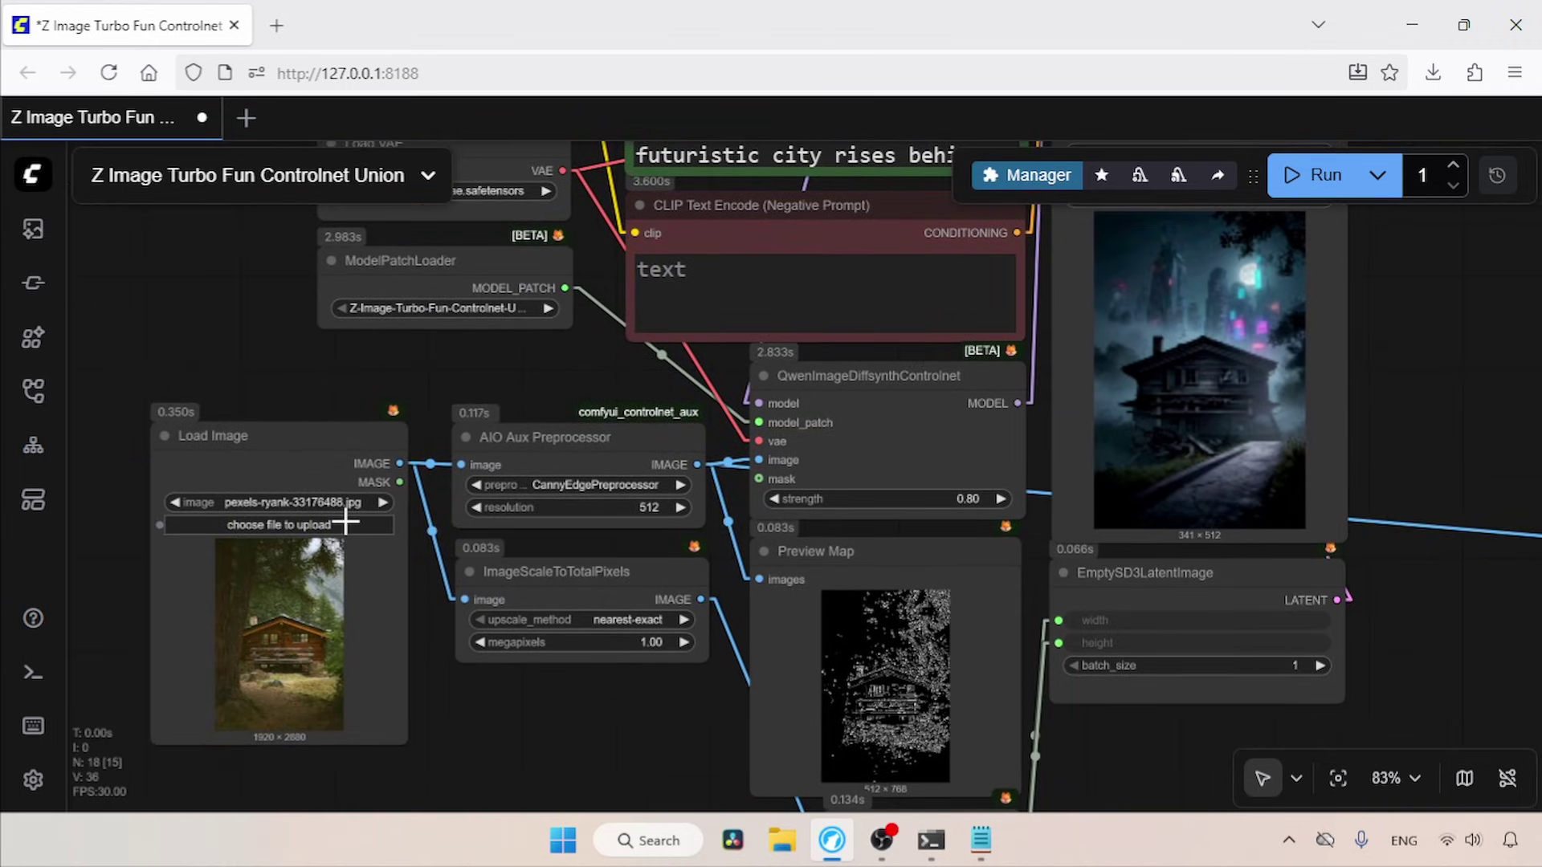
{"action": "left_click", "coordinate": [347, 523]}
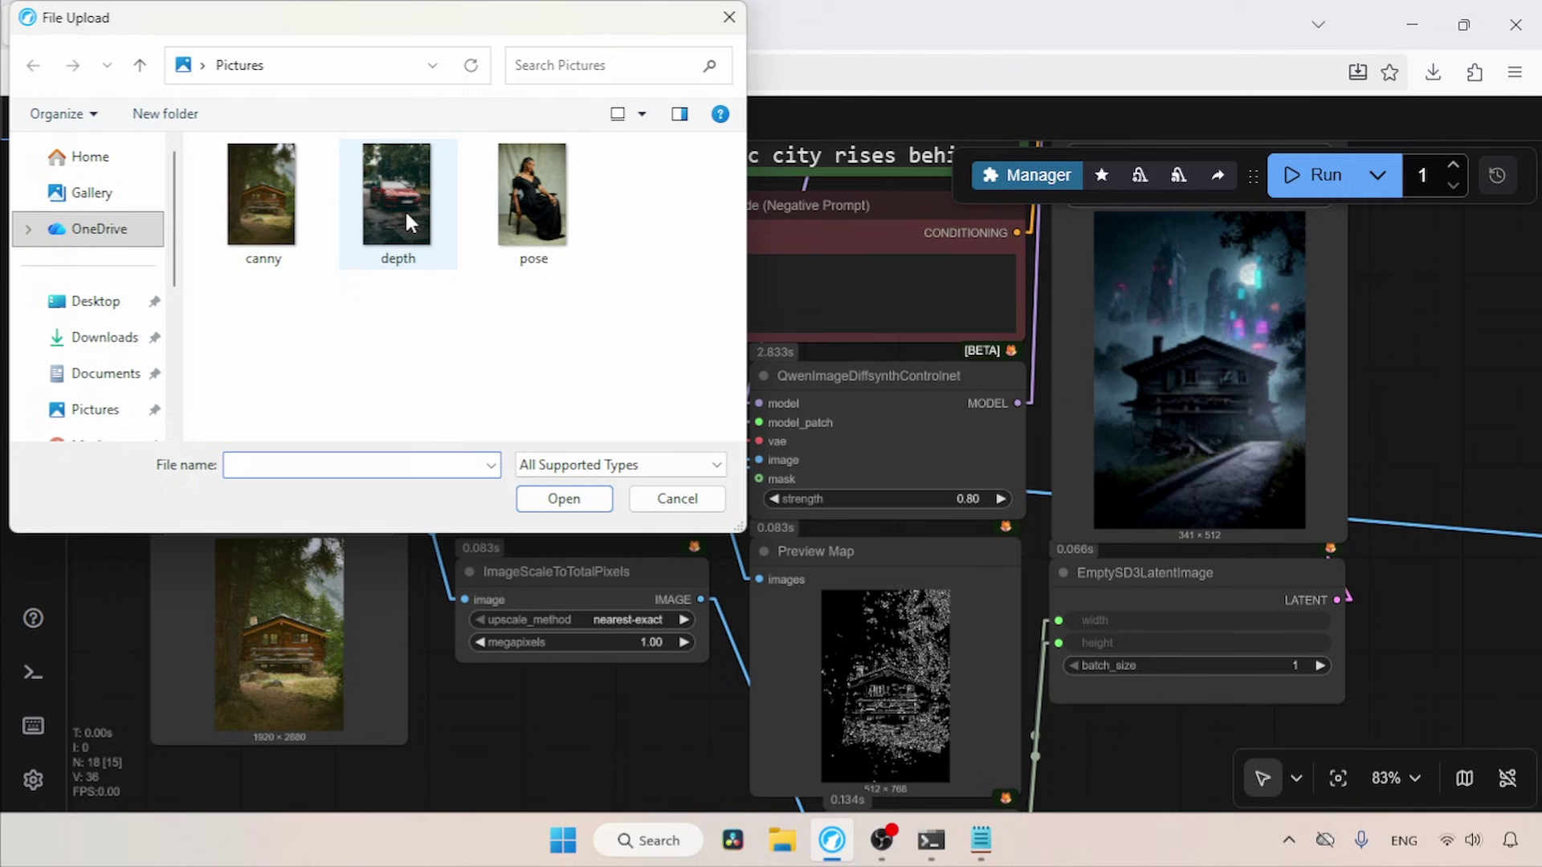
{"action": "left_click", "coordinate": [400, 218]}
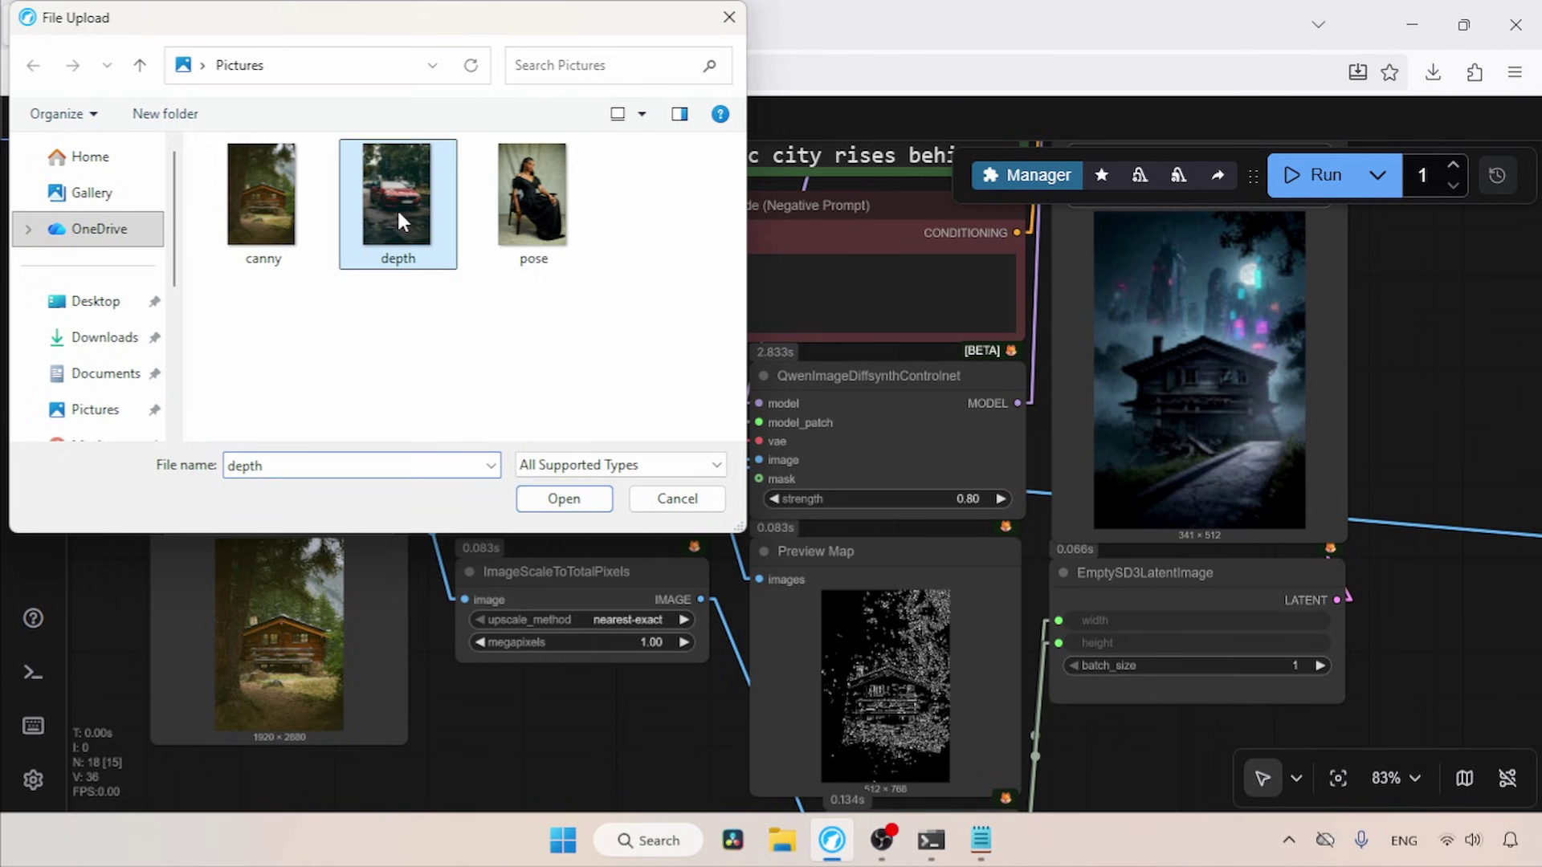
{"action": "left_click", "coordinate": [552, 511]}
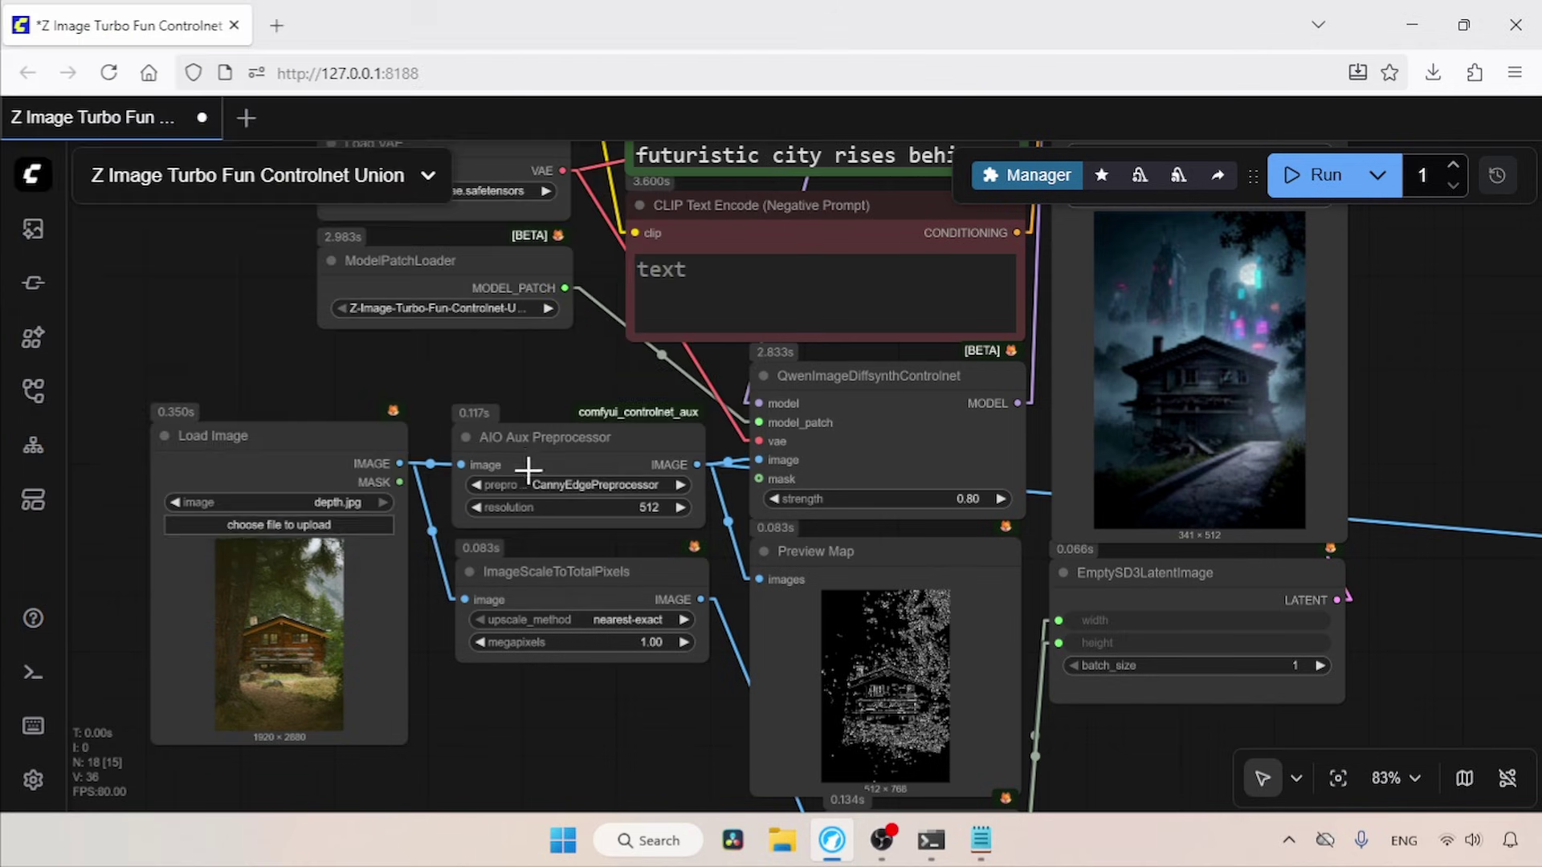
Set the preprocessor to DepthAnythingV2Preprocessor
{"action": "left_click", "coordinate": [591, 485]}
{"action": "type", "text": "dep"}
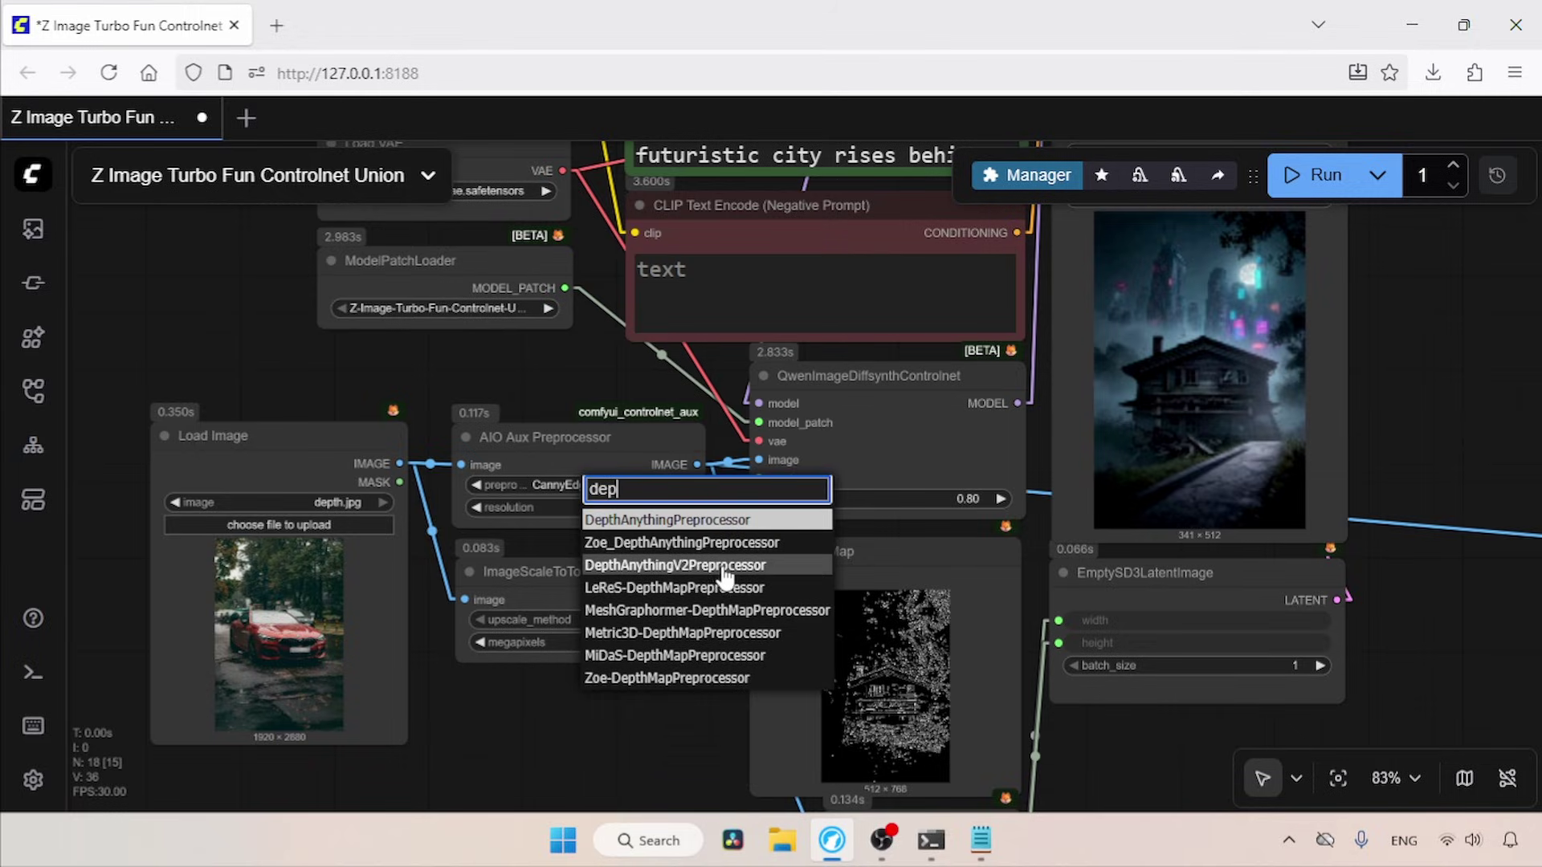
{"action": "left_click", "coordinate": [728, 566]}
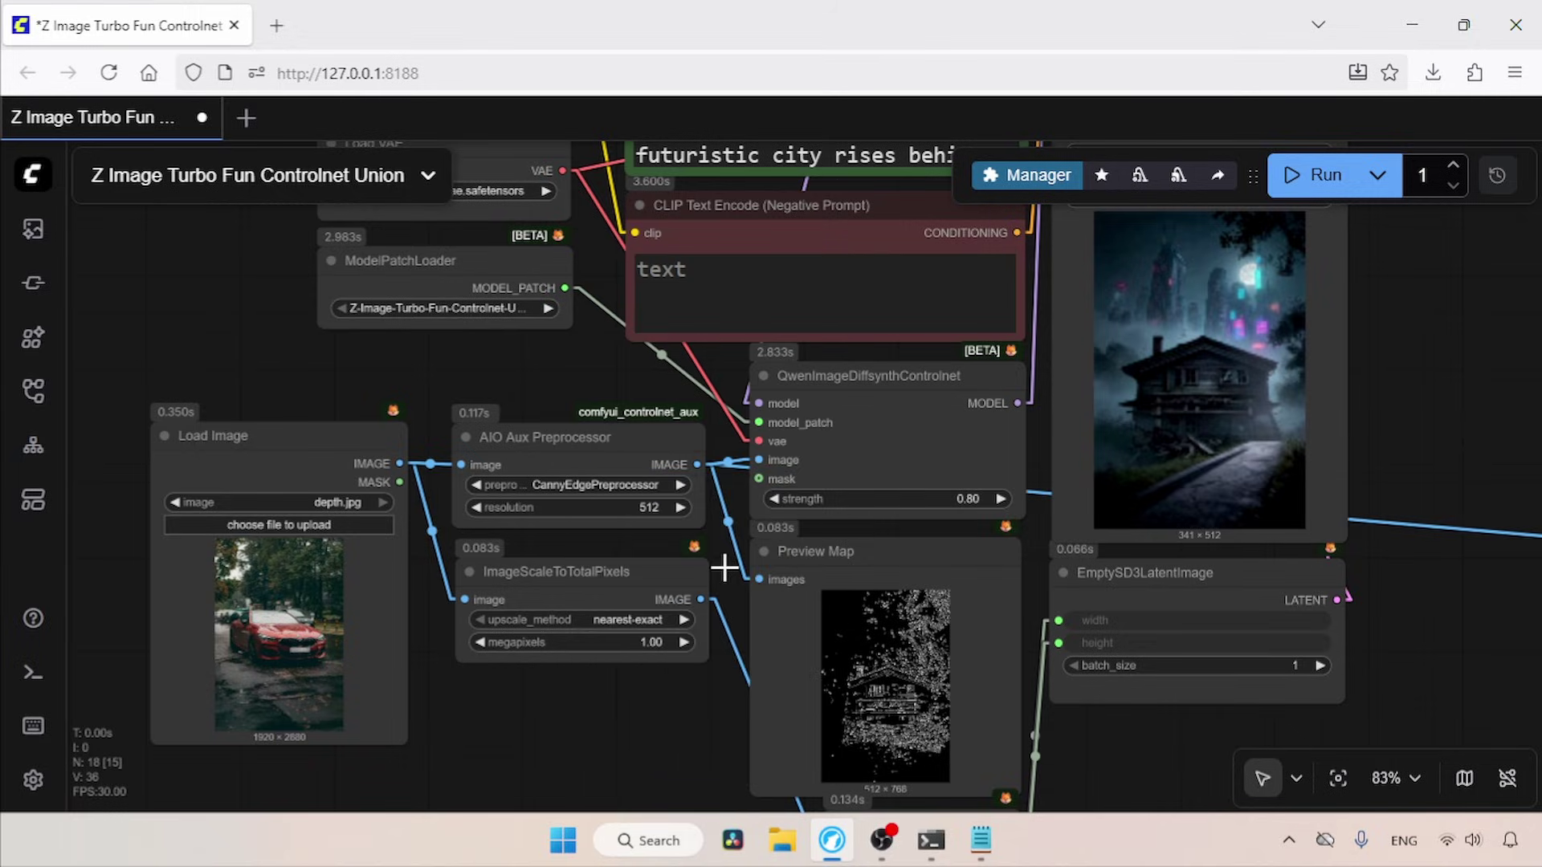
Replace the positive prompt with the Depth Map car prompt from Notepad
{"action": "left_click_drag", "start_coordinate": [1432, 323], "coordinate": [1399, 348]}
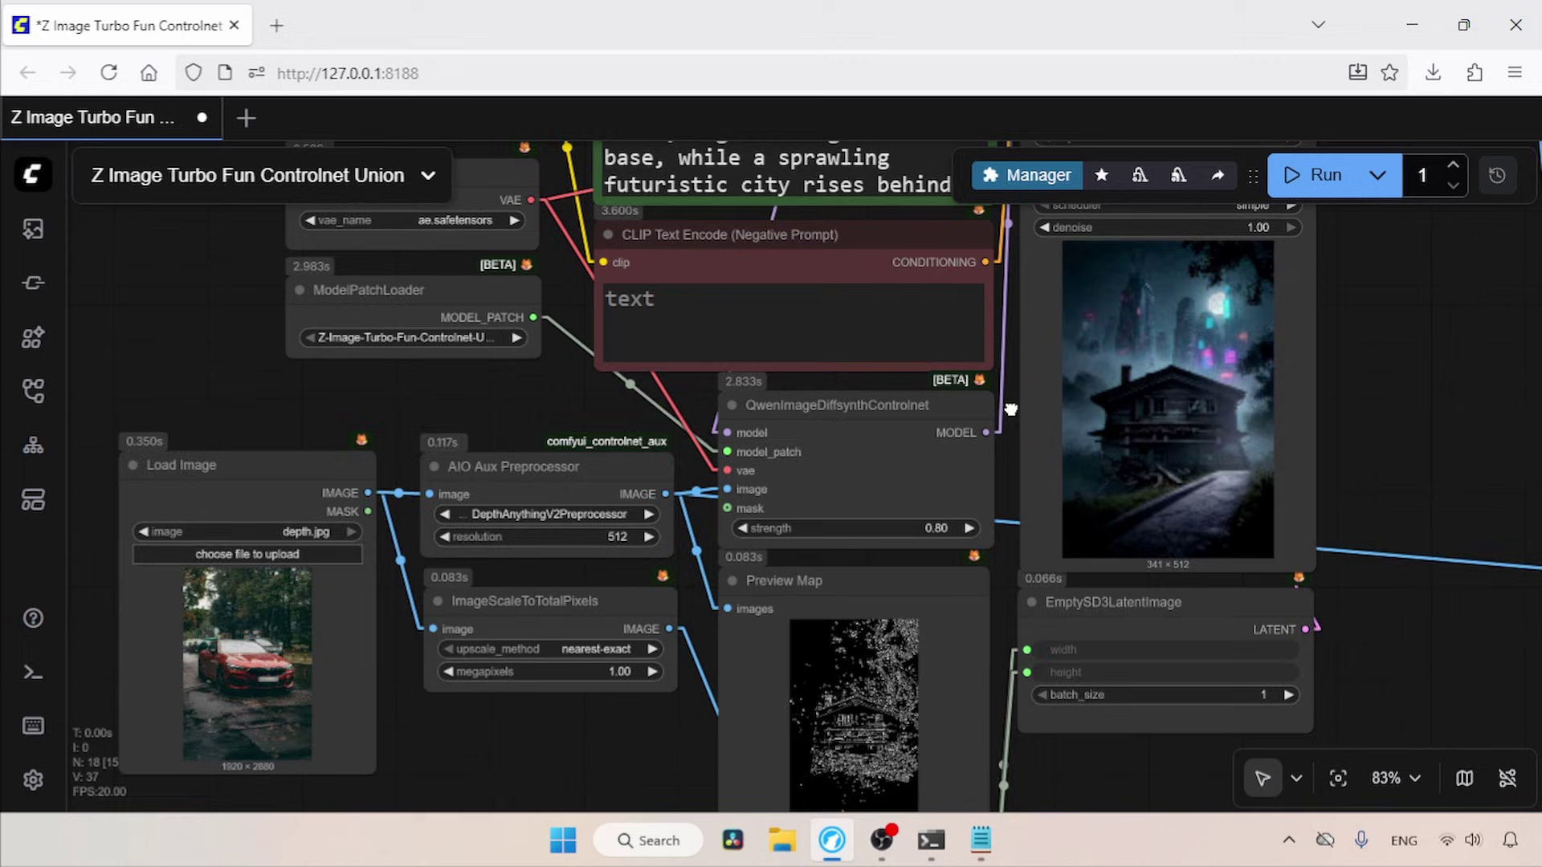
{"action": "scroll", "coordinate": [1010, 434], "scroll_direction": "up", "scroll_amount": 5}
{"action": "left_click", "coordinate": [858, 385]}
{"action": "left_click", "coordinate": [980, 840]}
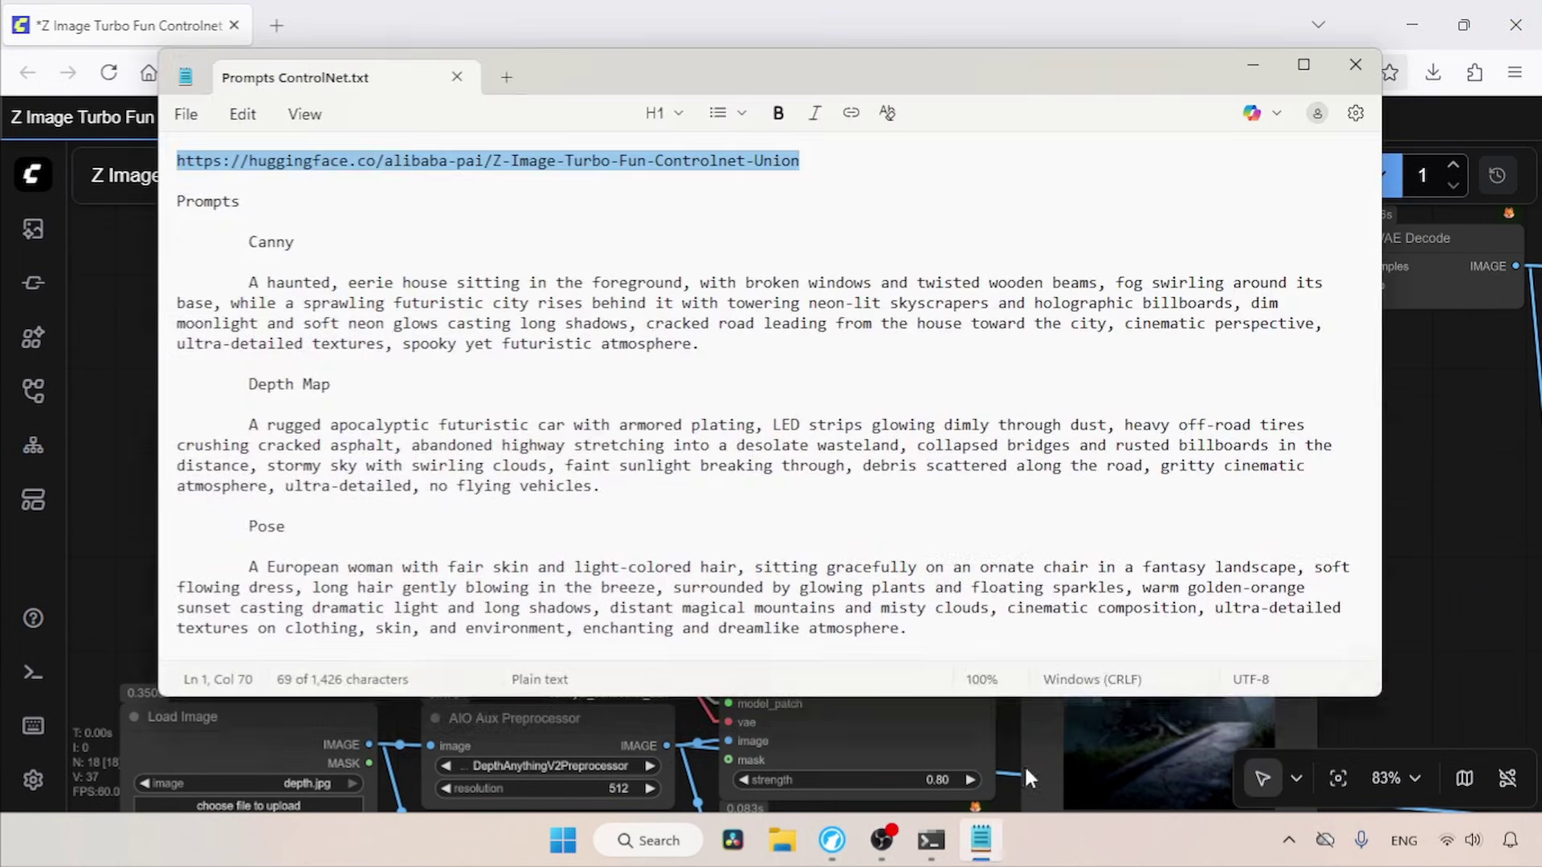
{"action": "left_click_drag", "start_coordinate": [612, 485], "coordinate": [245, 424]}
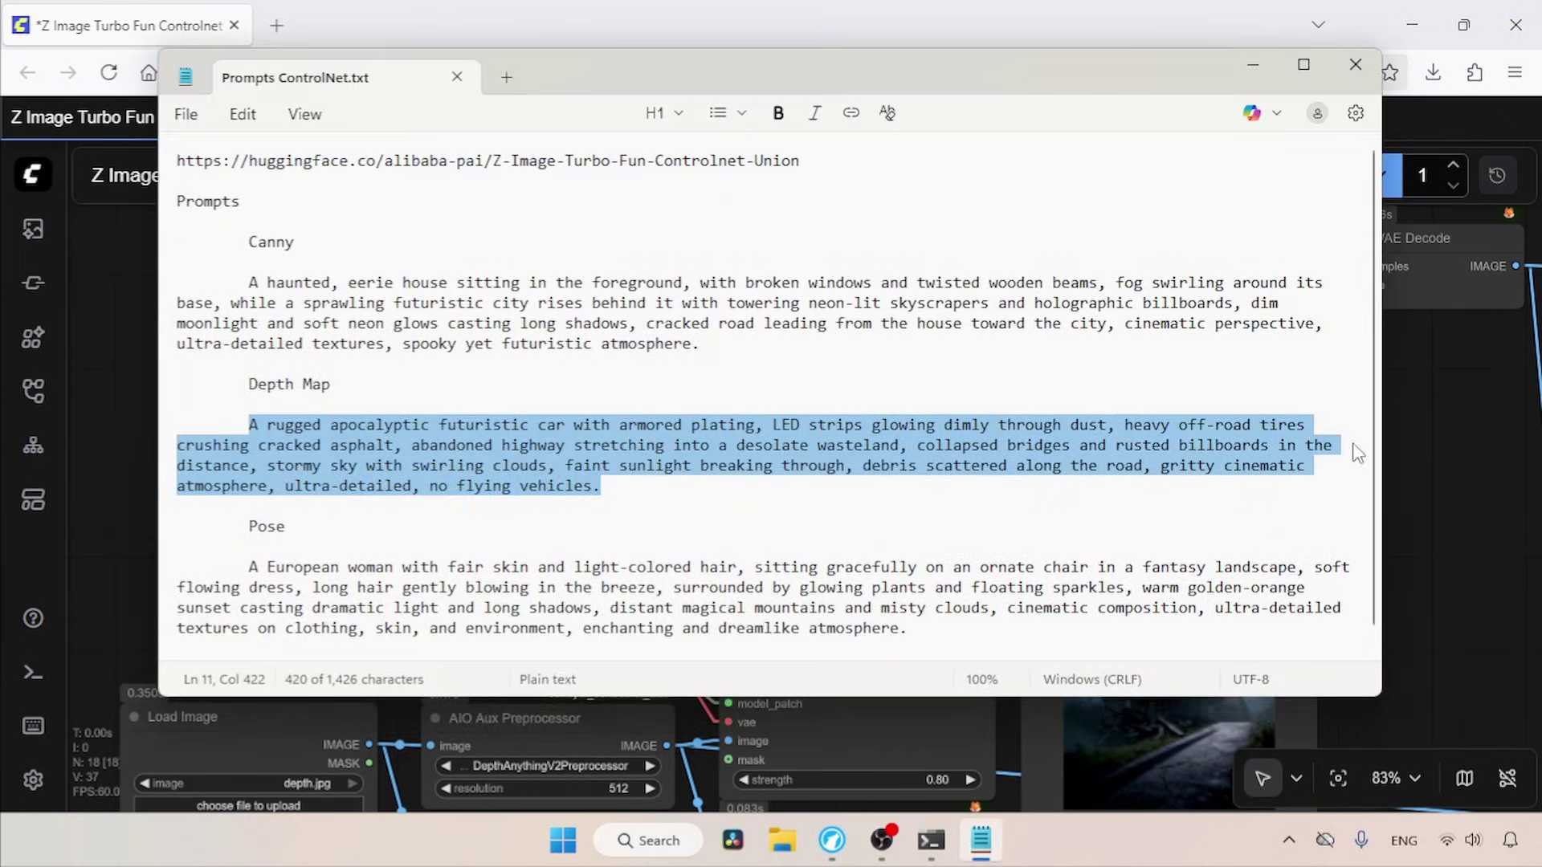
{"action": "key", "text": "alt+Tab"}
{"action": "key", "text": "ctrl+a"}
{"action": "key", "text": "ctrl+v"}
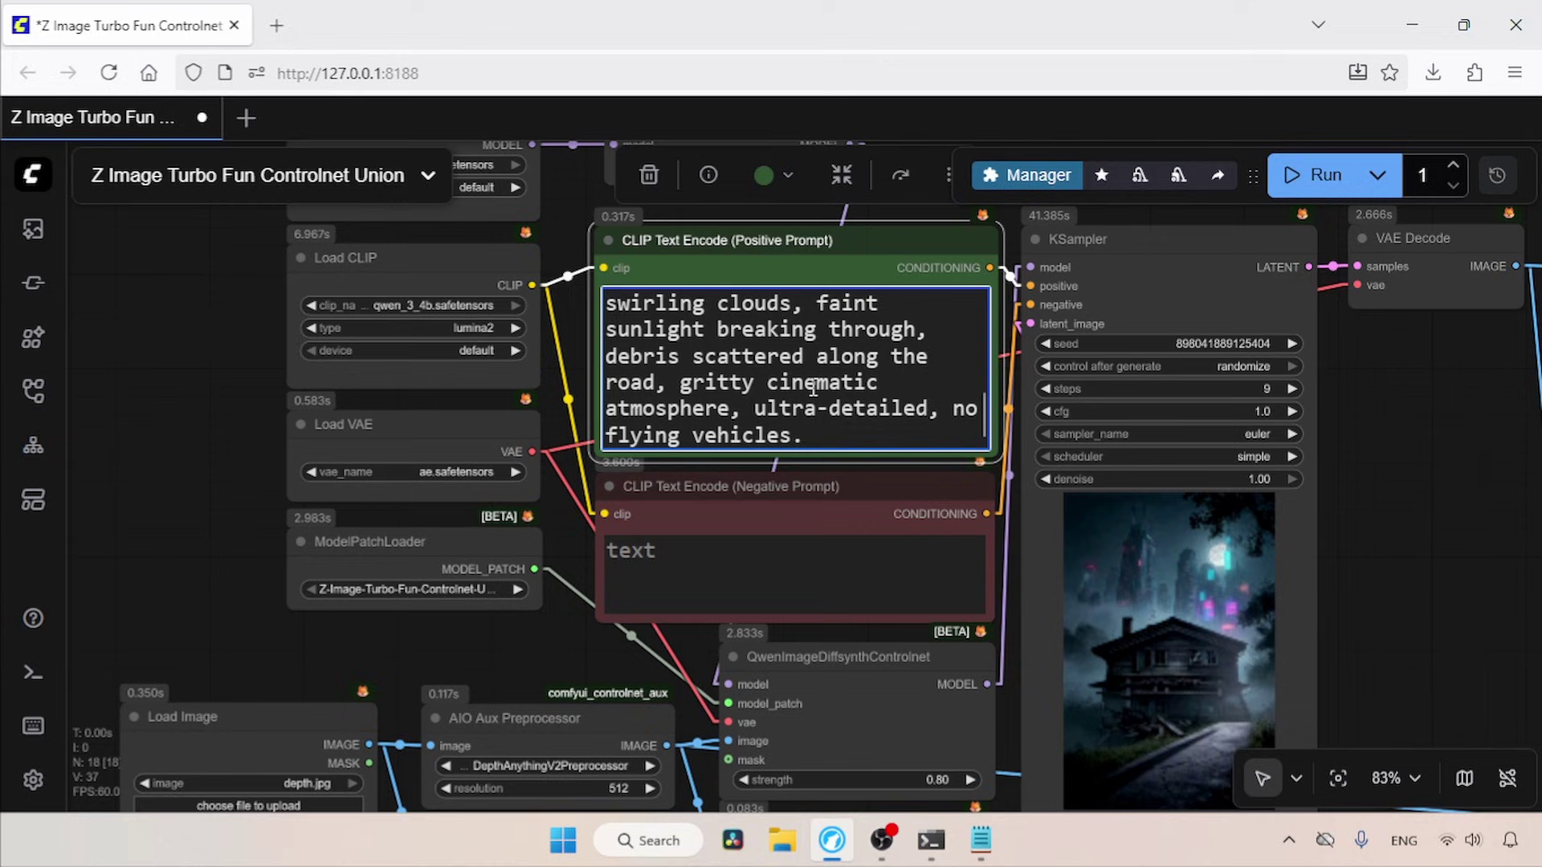
Run the depth-guided car generation and compare the 832×1248 output with its depth map
{"action": "left_click", "coordinate": [1308, 175]}
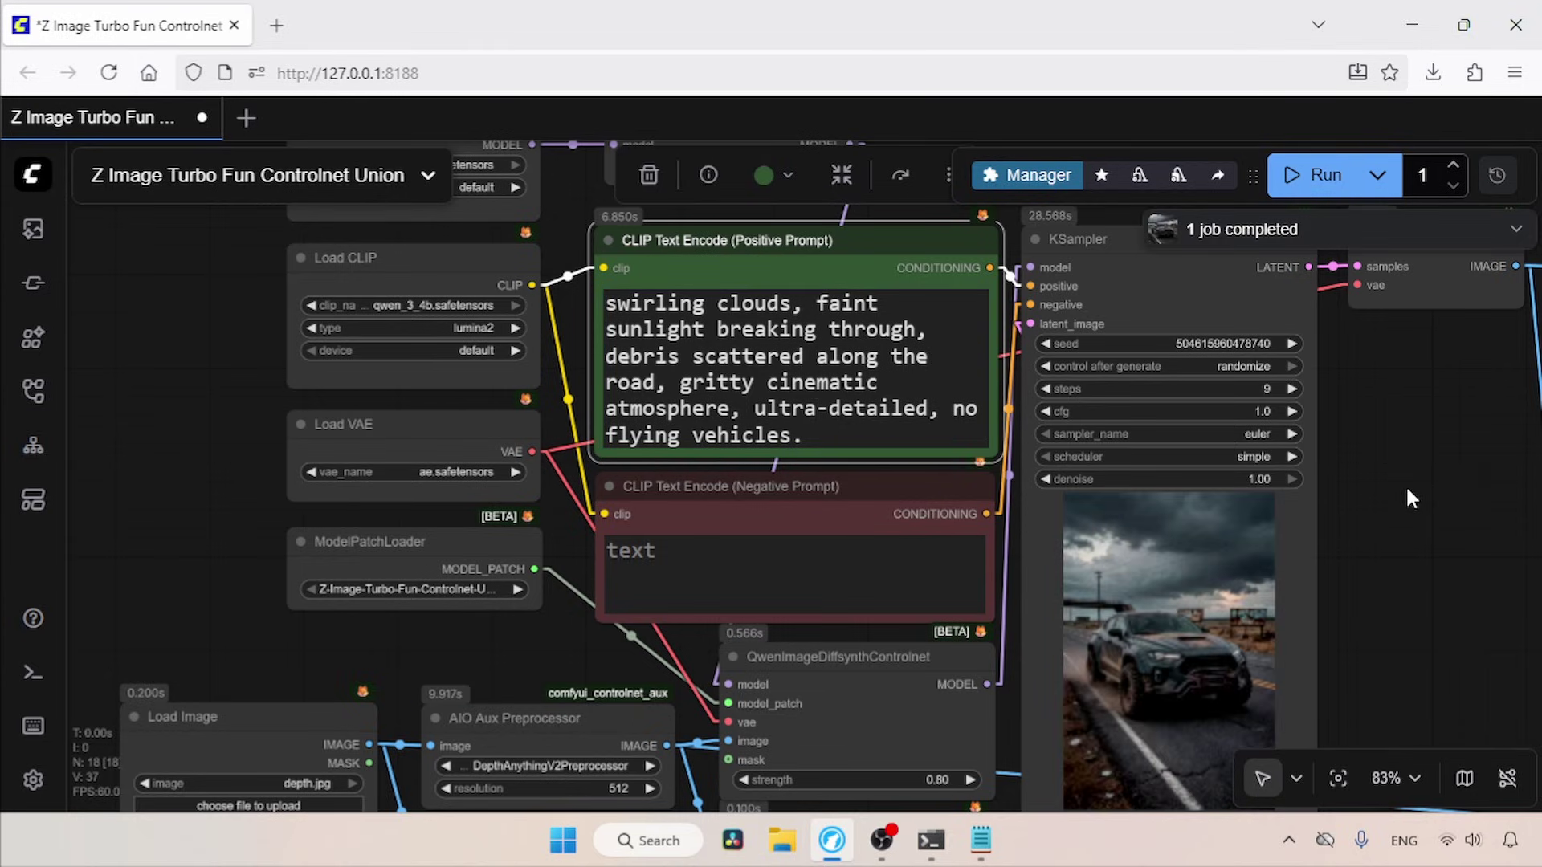
{"action": "left_click_drag", "start_coordinate": [1411, 509], "coordinate": [541, 556]}
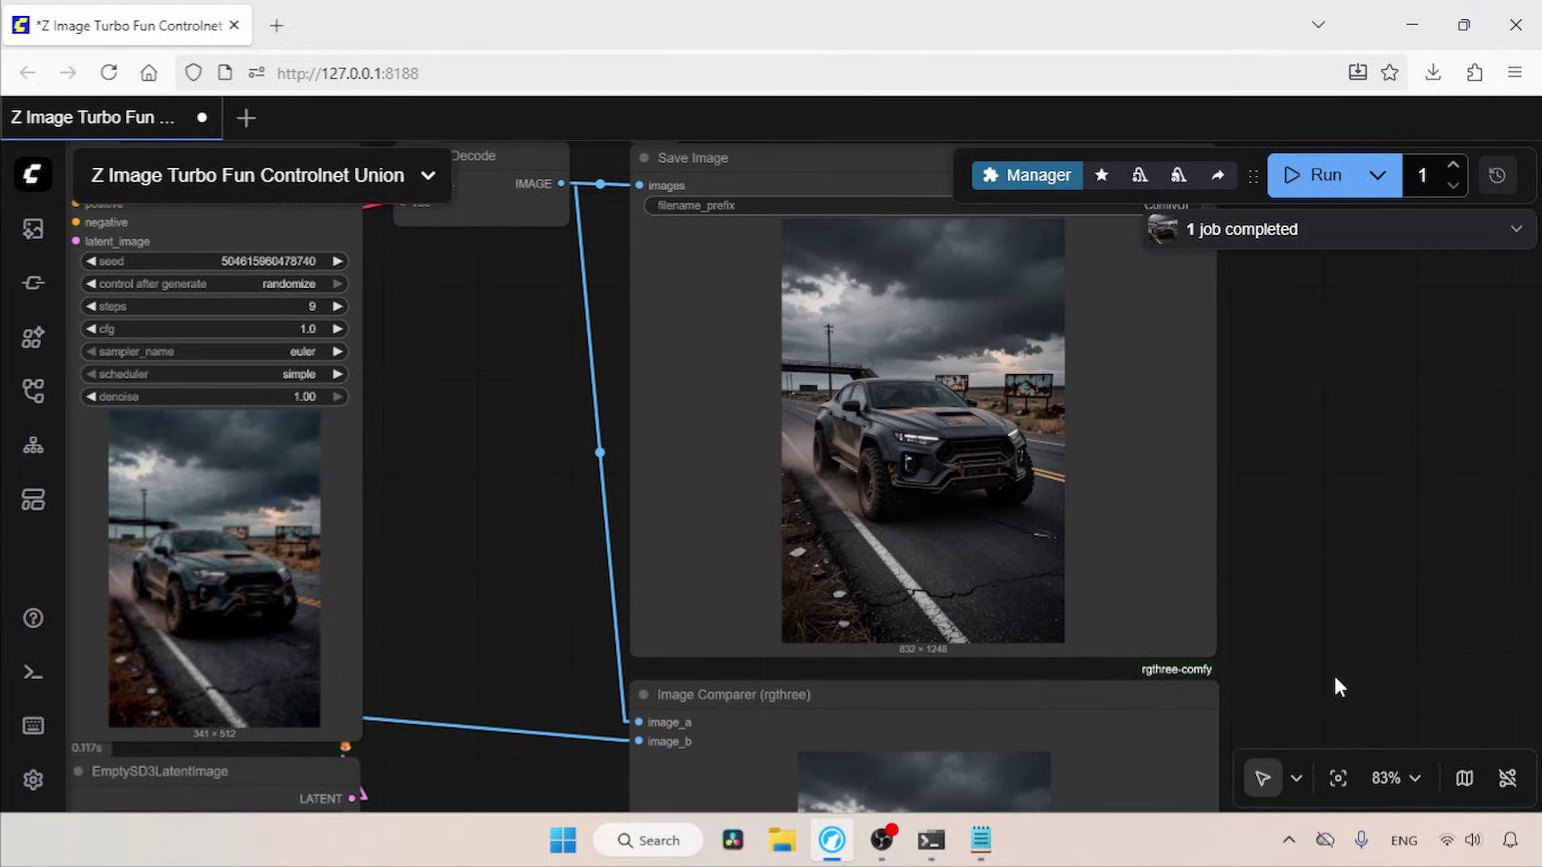
{"action": "left_click_drag", "start_coordinate": [1337, 687], "coordinate": [1426, 294]}
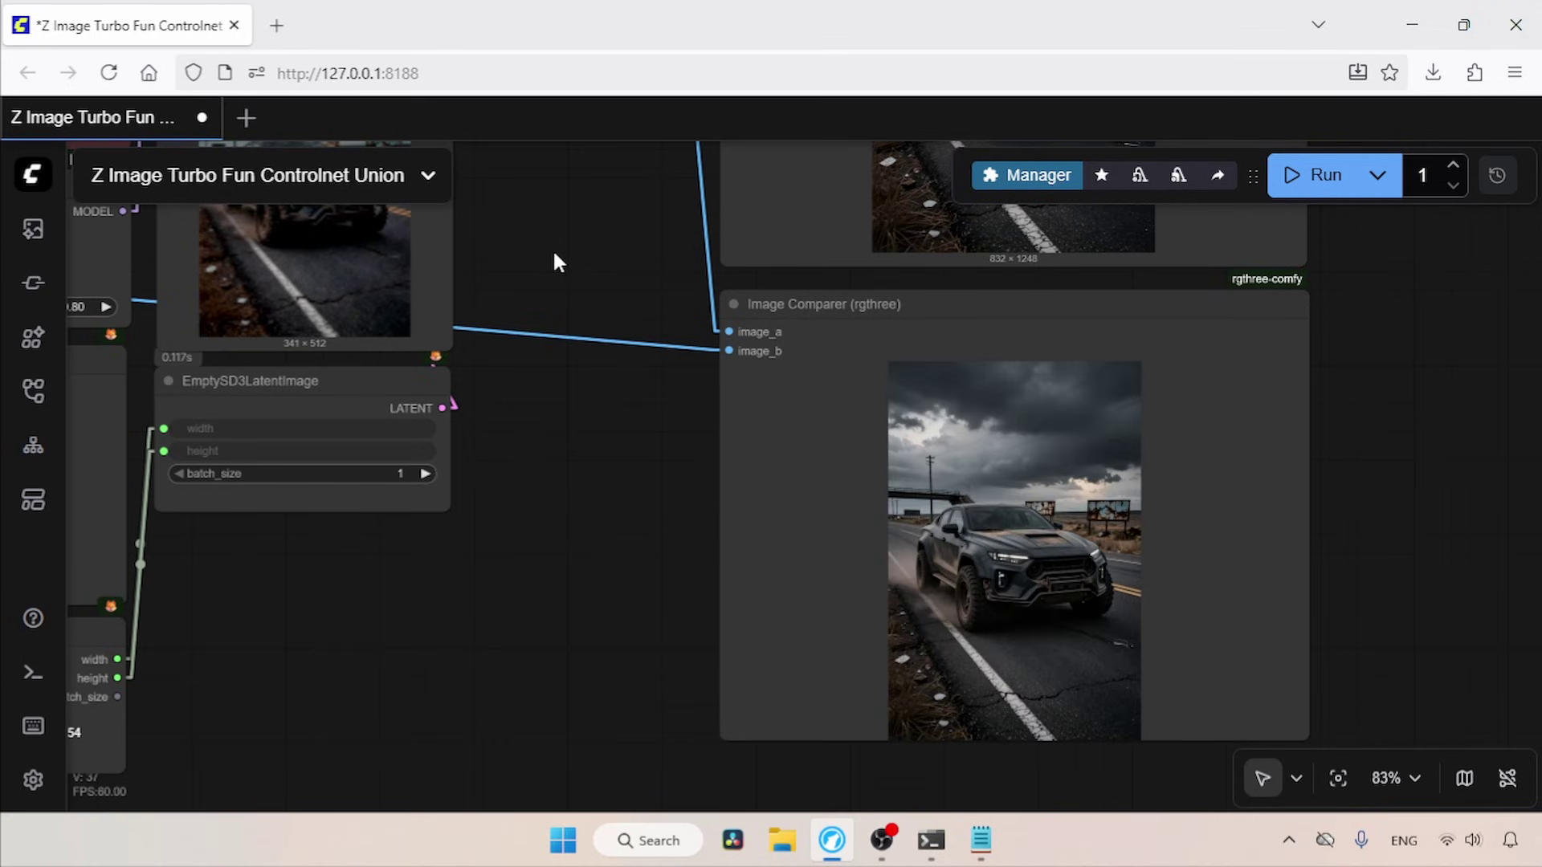
Load pose.jpg of the seated woman into the Load Image node
{"action": "left_click_drag", "start_coordinate": [496, 252], "coordinate": [1276, 378]}
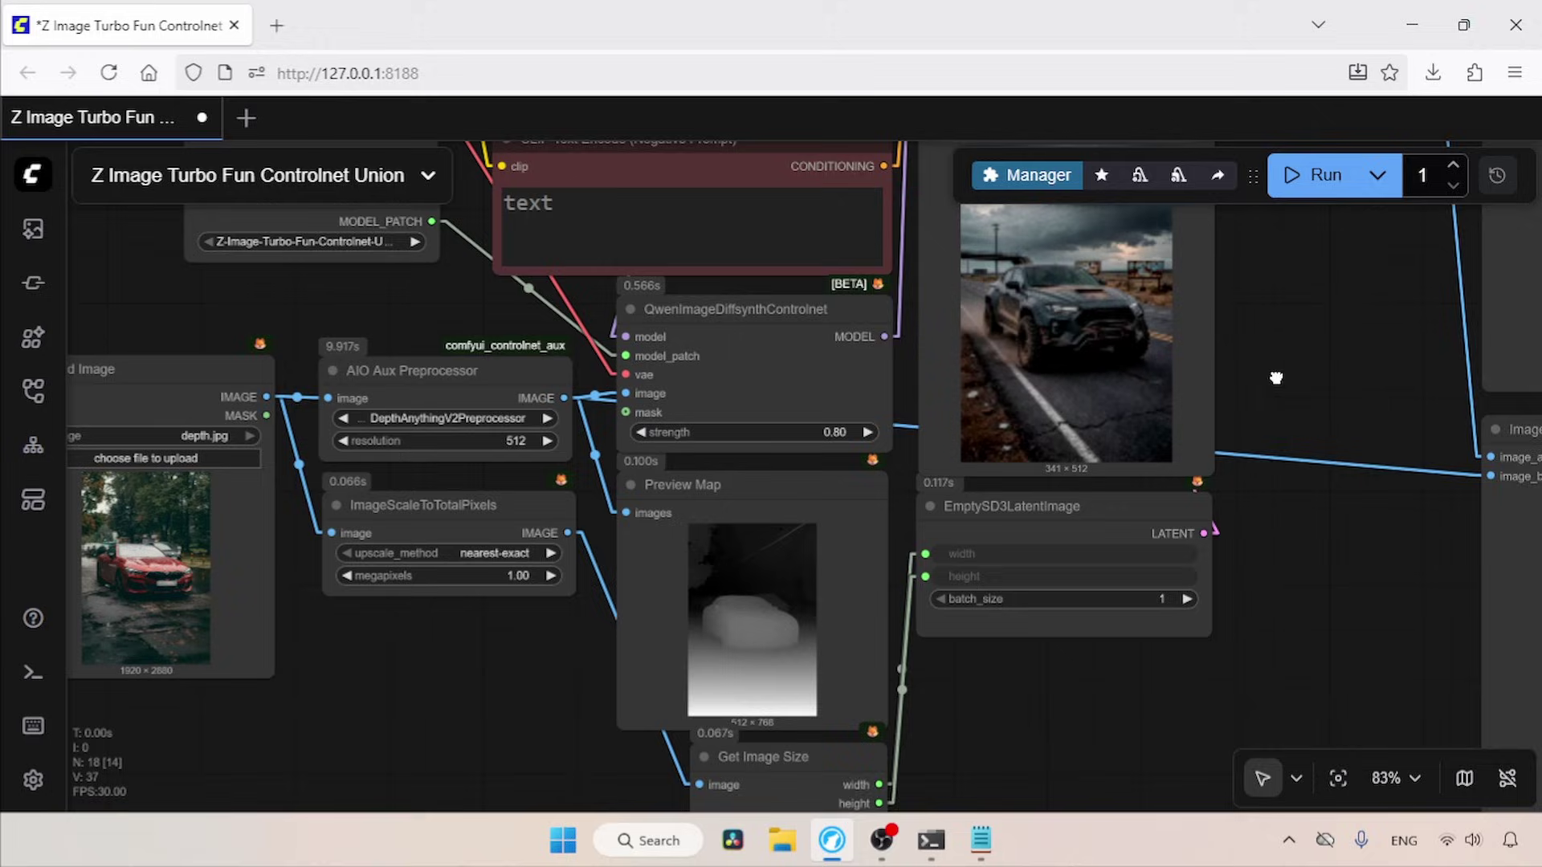
{"action": "left_click", "coordinate": [267, 475]}
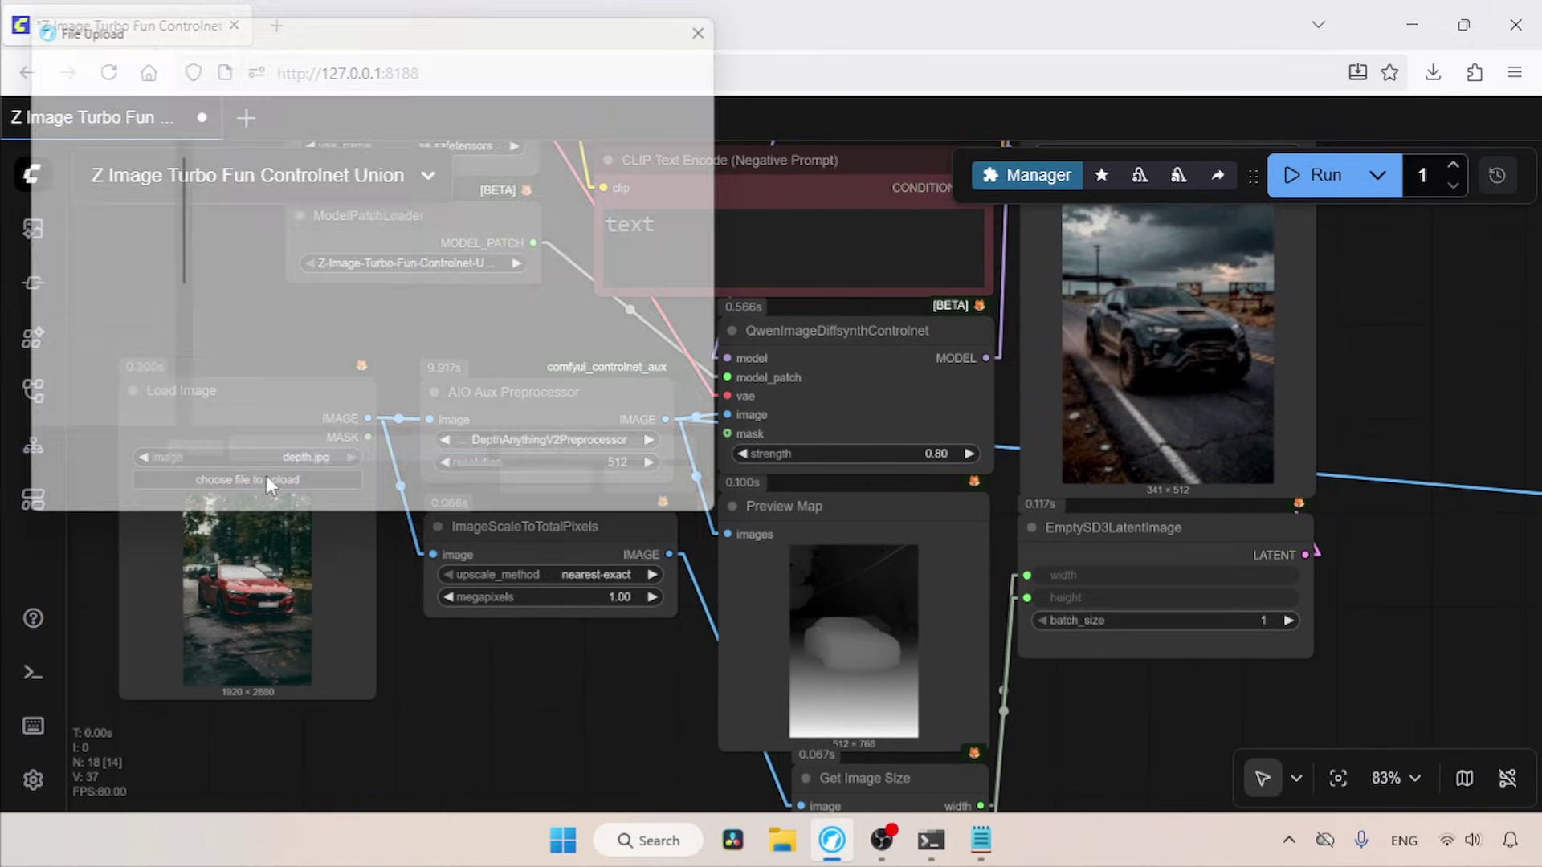
{"action": "left_click", "coordinate": [521, 204]}
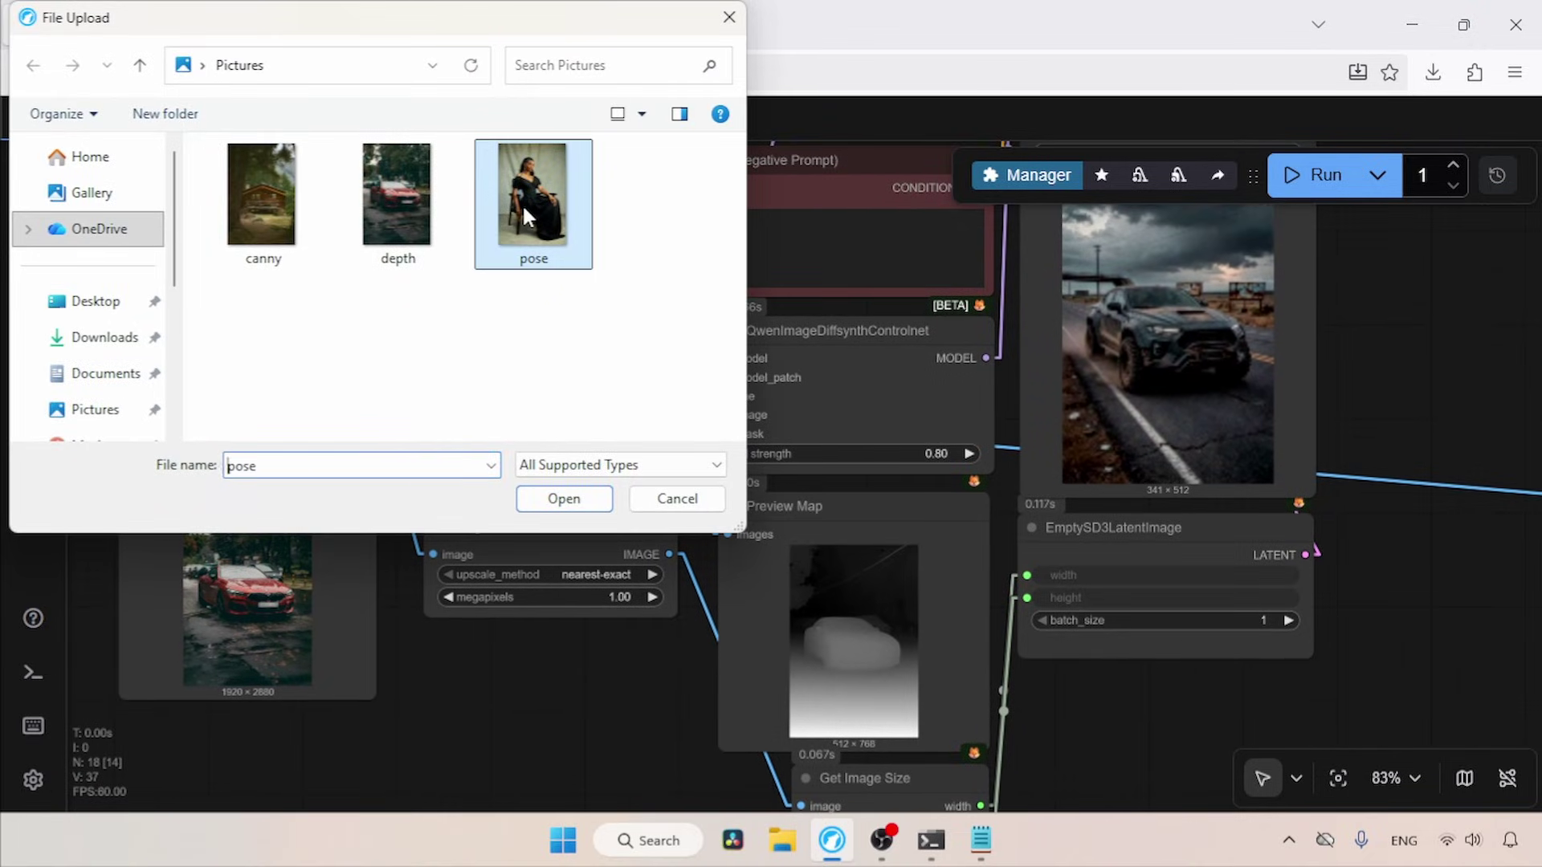
{"action": "left_click", "coordinate": [563, 506]}
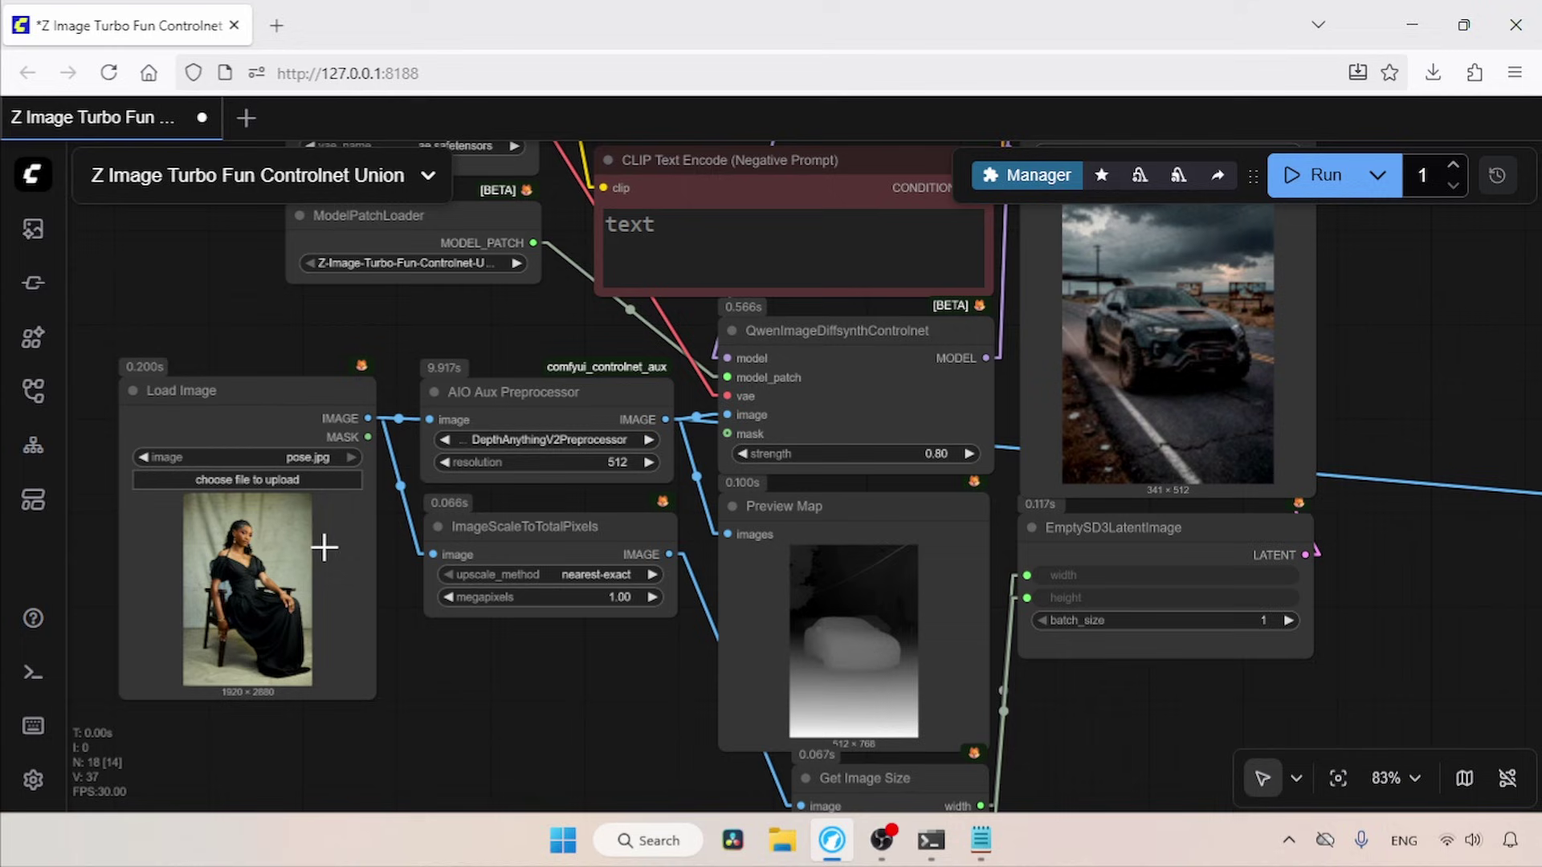
Switch the AIO Aux Preprocessor to DWPreprocessor
{"action": "left_click", "coordinate": [580, 441]}
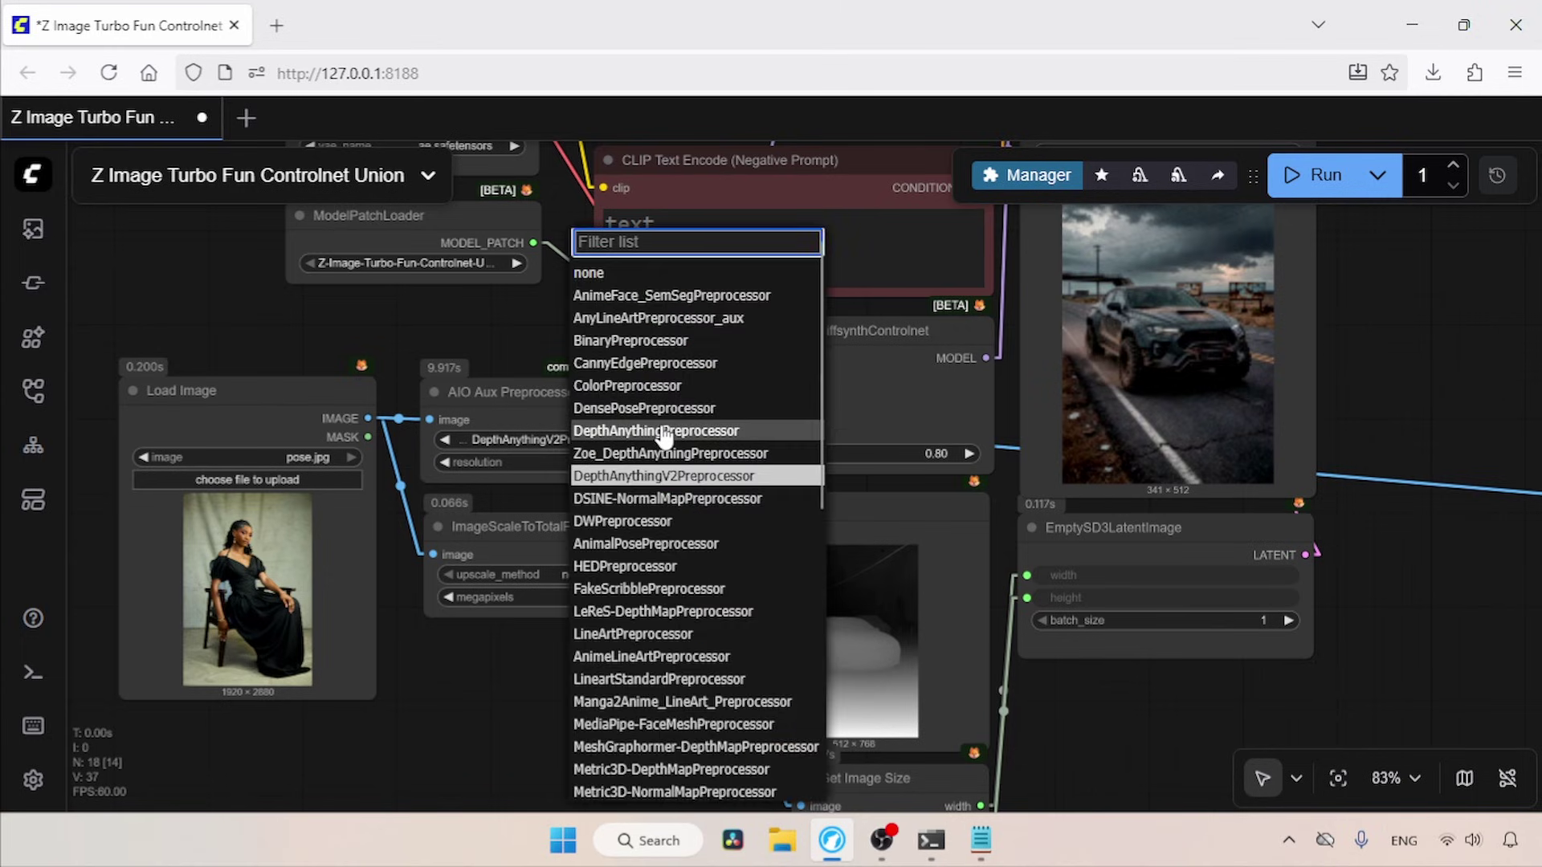
{"action": "type", "text": "open"}
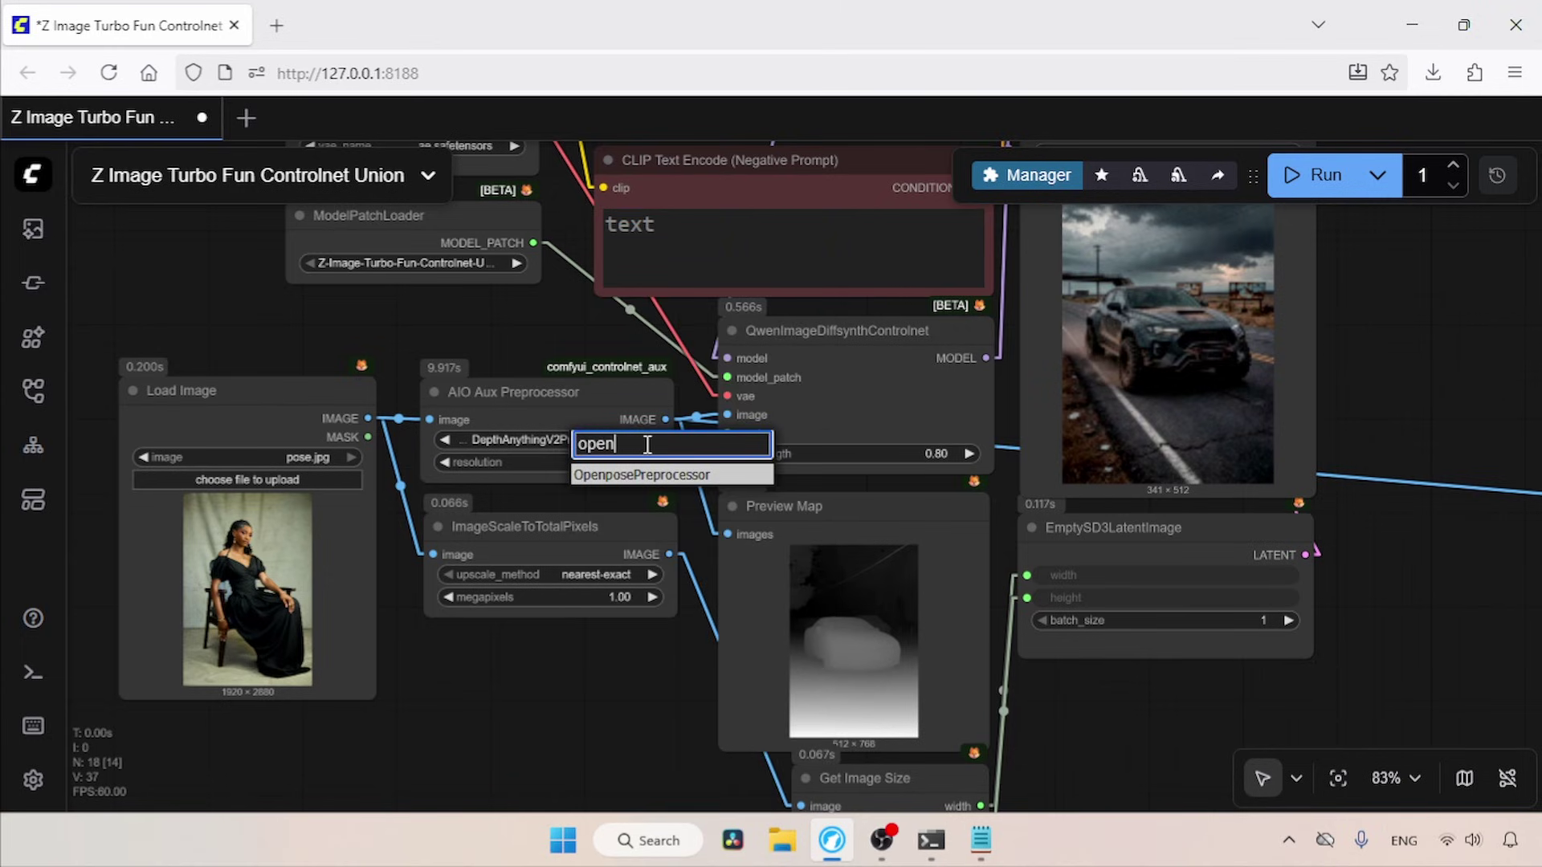
{"action": "key", "text": "Escape"}
{"action": "left_click", "coordinate": [578, 440]}
{"action": "type", "text": "d"}
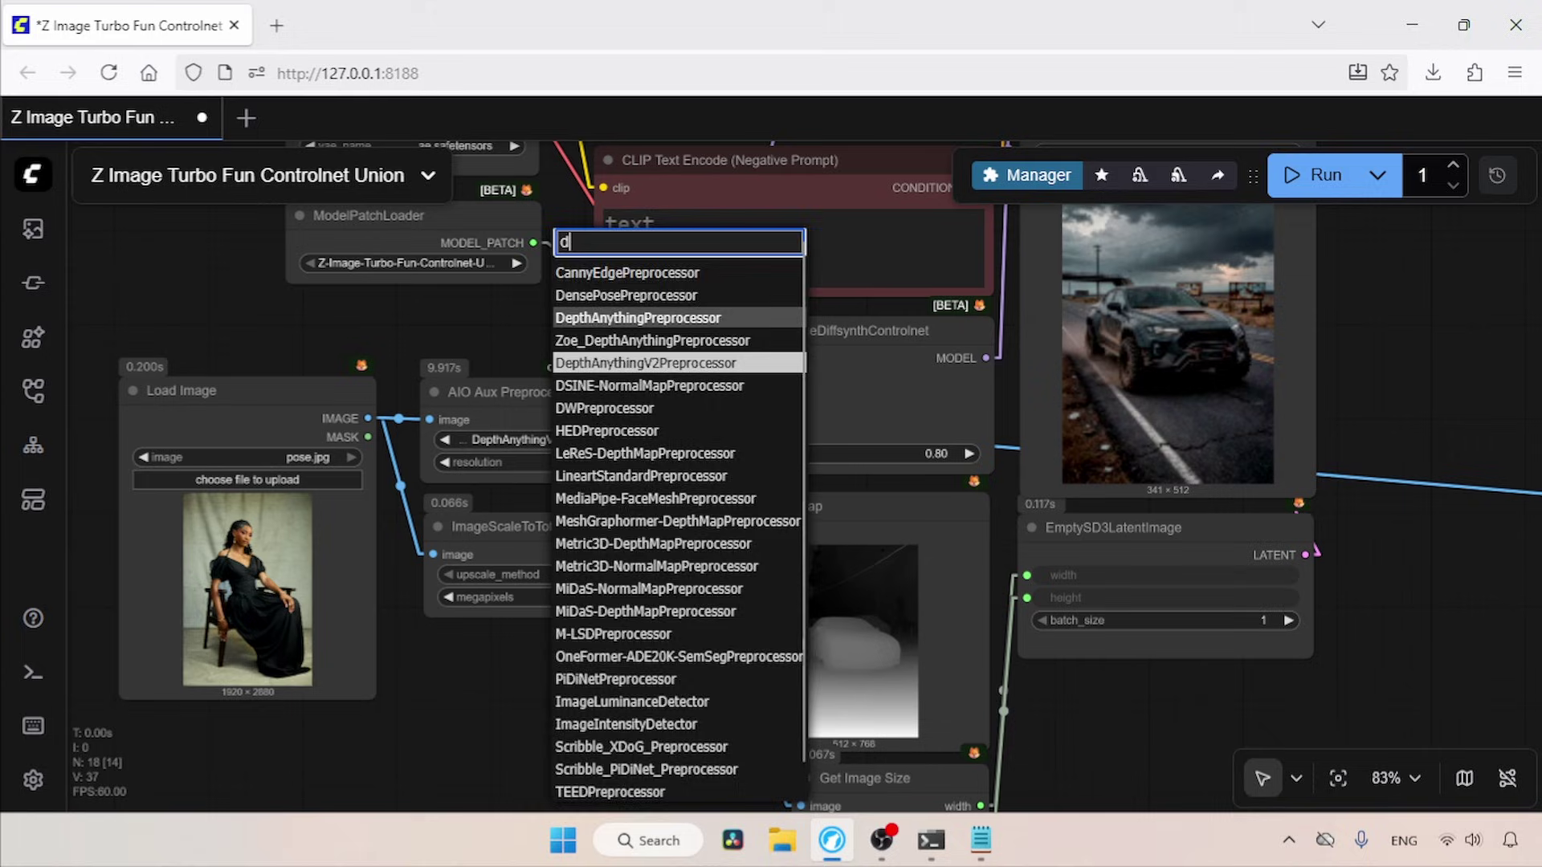
{"action": "type", "text": "w"}
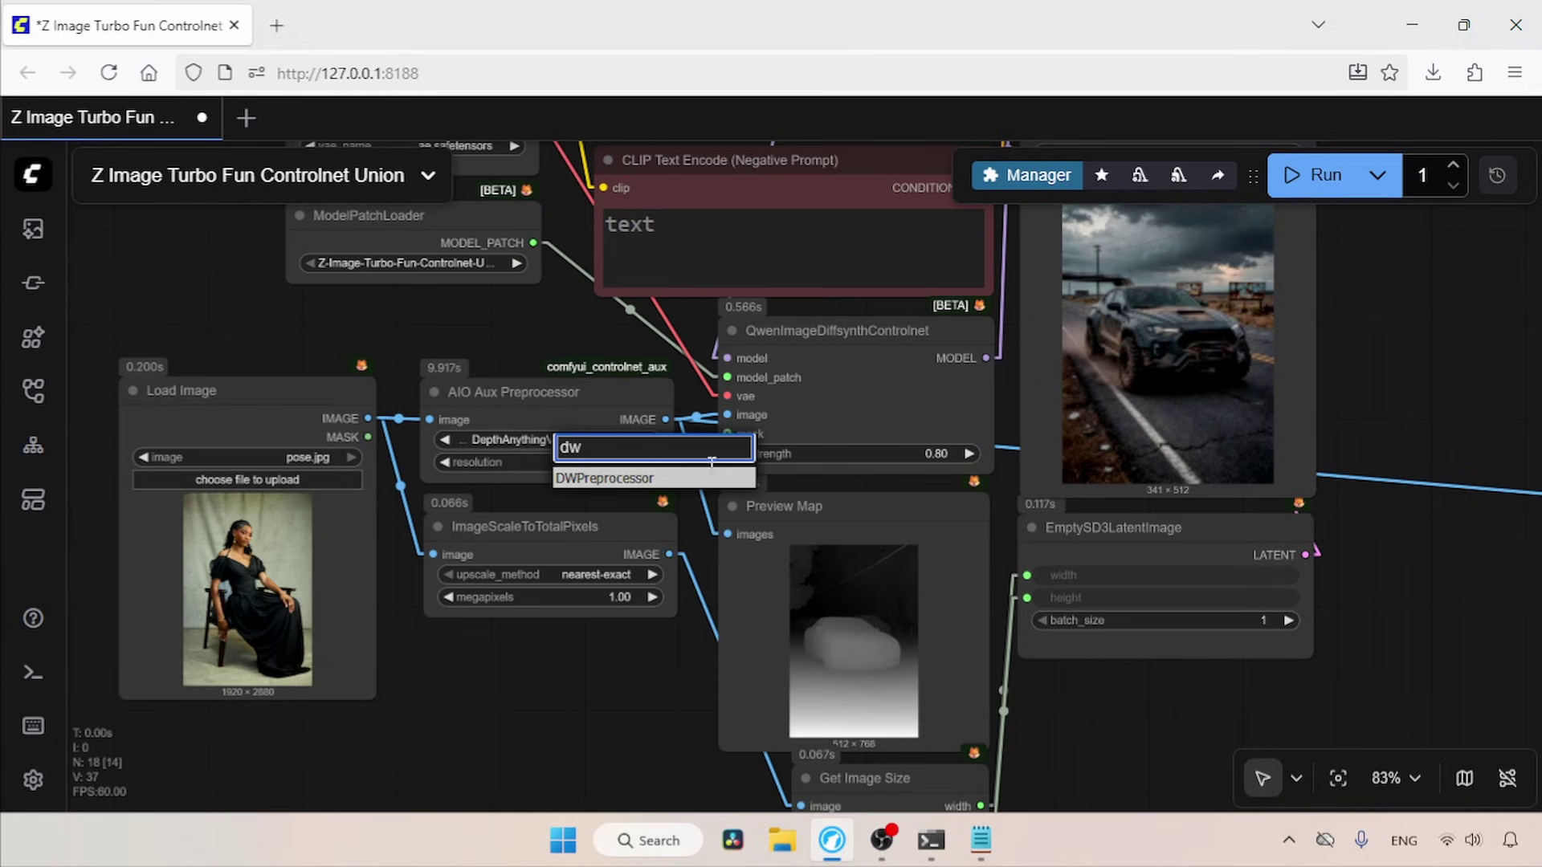
{"action": "left_click", "coordinate": [643, 480]}
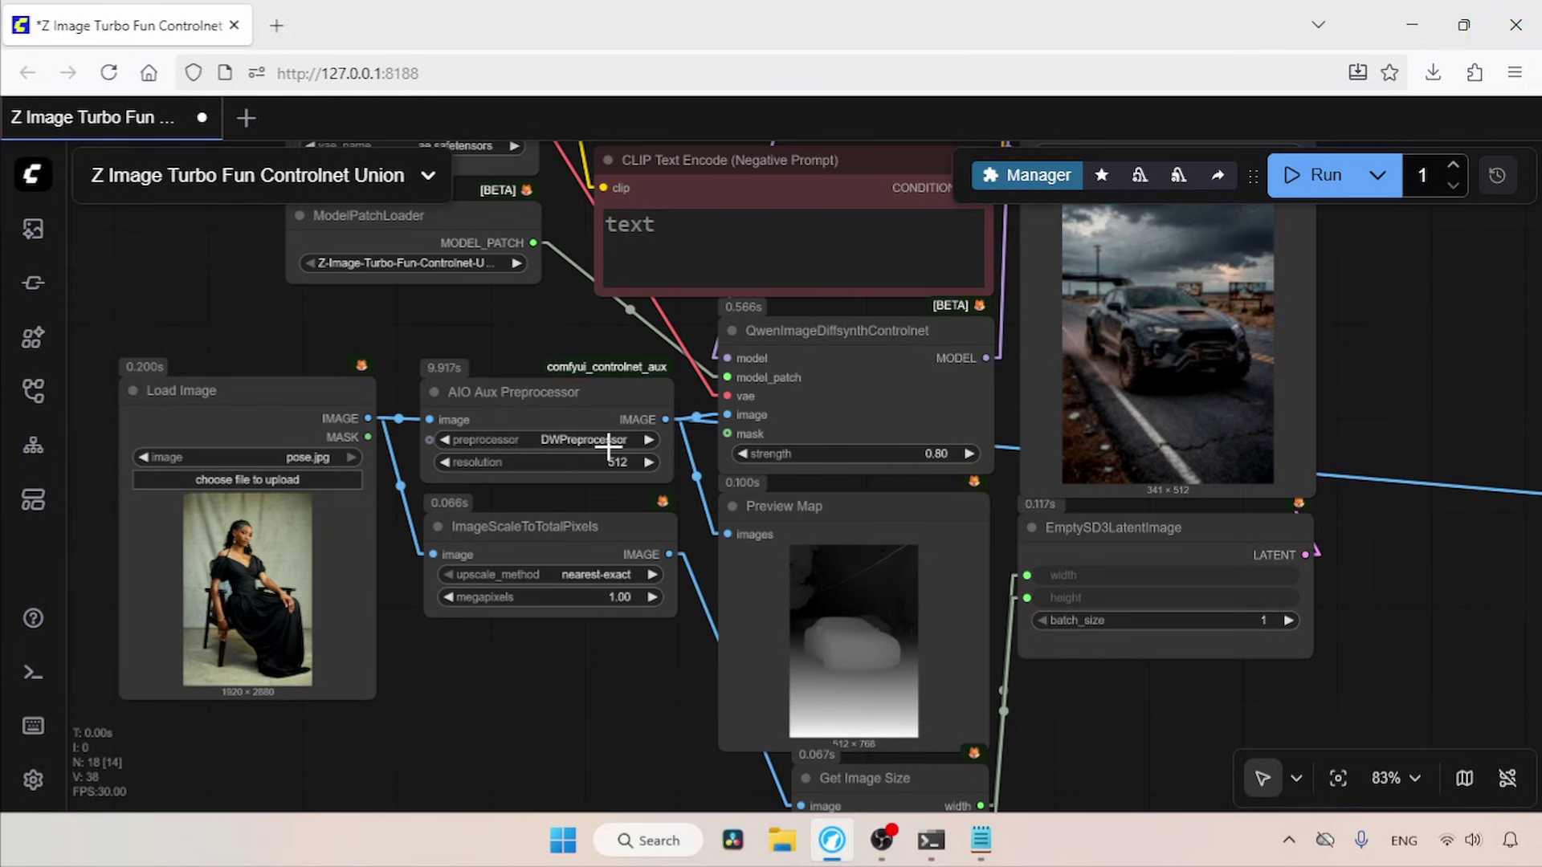
Paste Notepad's Pose prompt (woman seated in a fantasy landscape) over the car prompt
{"action": "scroll", "coordinate": [1177, 396], "scroll_direction": "up", "scroll_amount": 4}
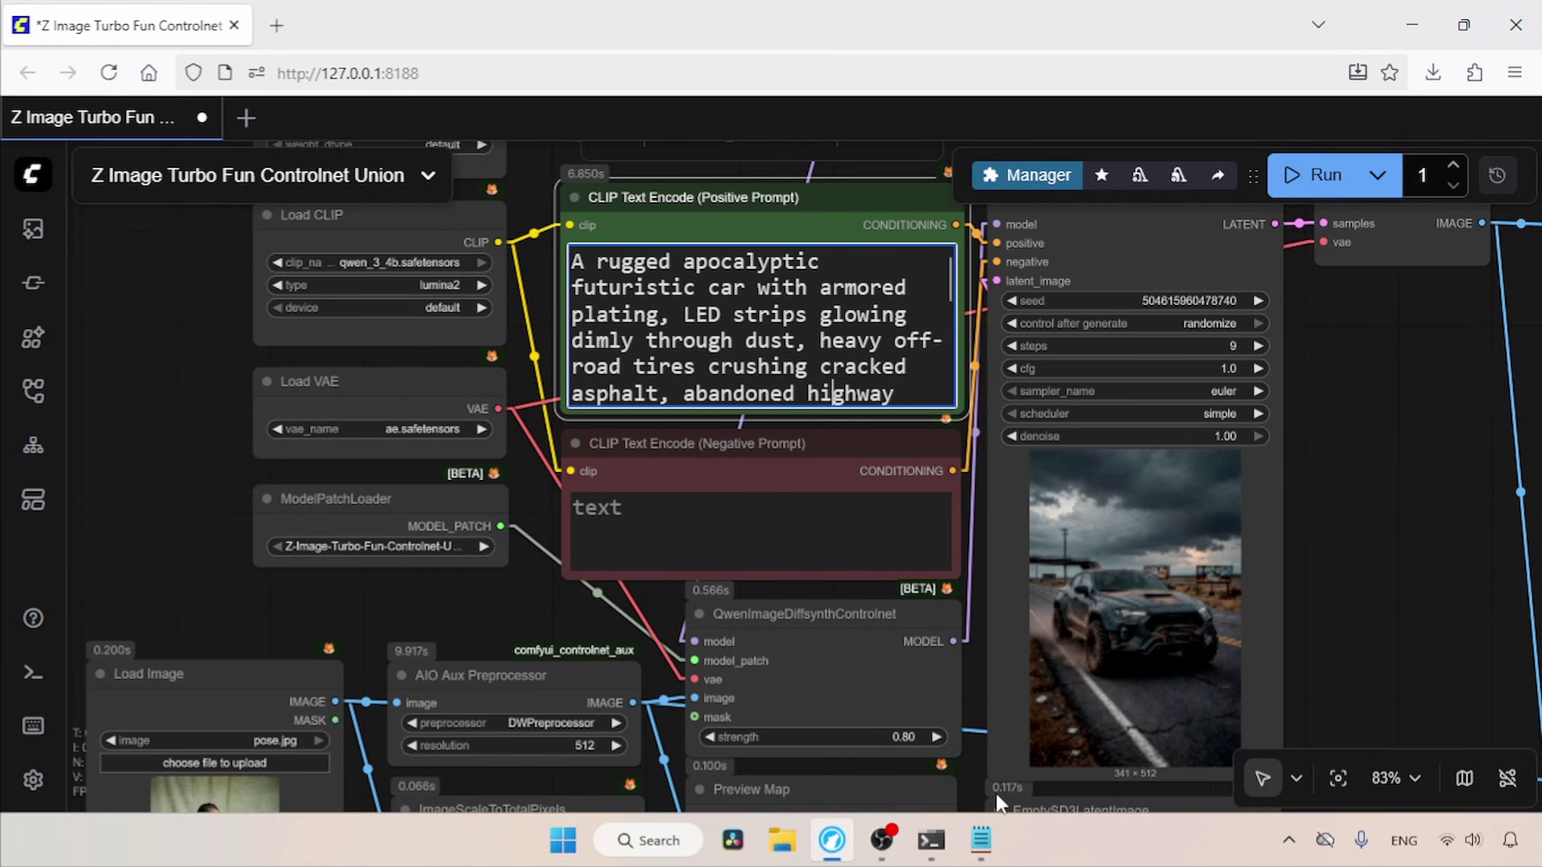
{"action": "left_click", "coordinate": [980, 840]}
{"action": "left_click_drag", "start_coordinate": [912, 628], "coordinate": [248, 567]}
{"action": "key", "text": "ctrl+c"}
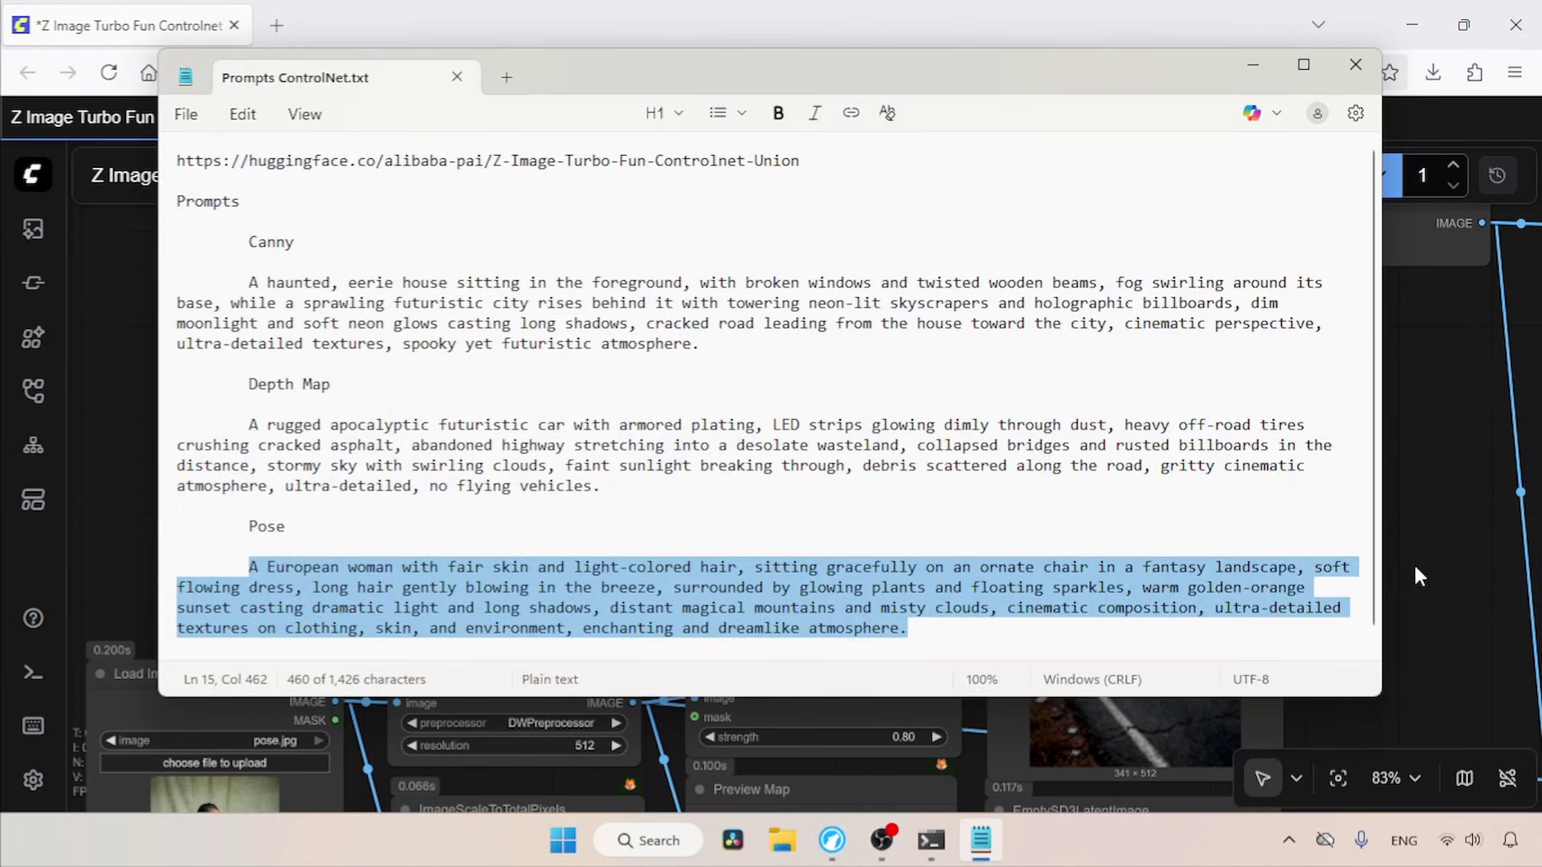
{"action": "key", "text": "alt+Tab"}
{"action": "left_click", "coordinate": [764, 333]}
{"action": "key", "text": "ctrl+a"}
{"action": "key", "text": "ctrl+v"}
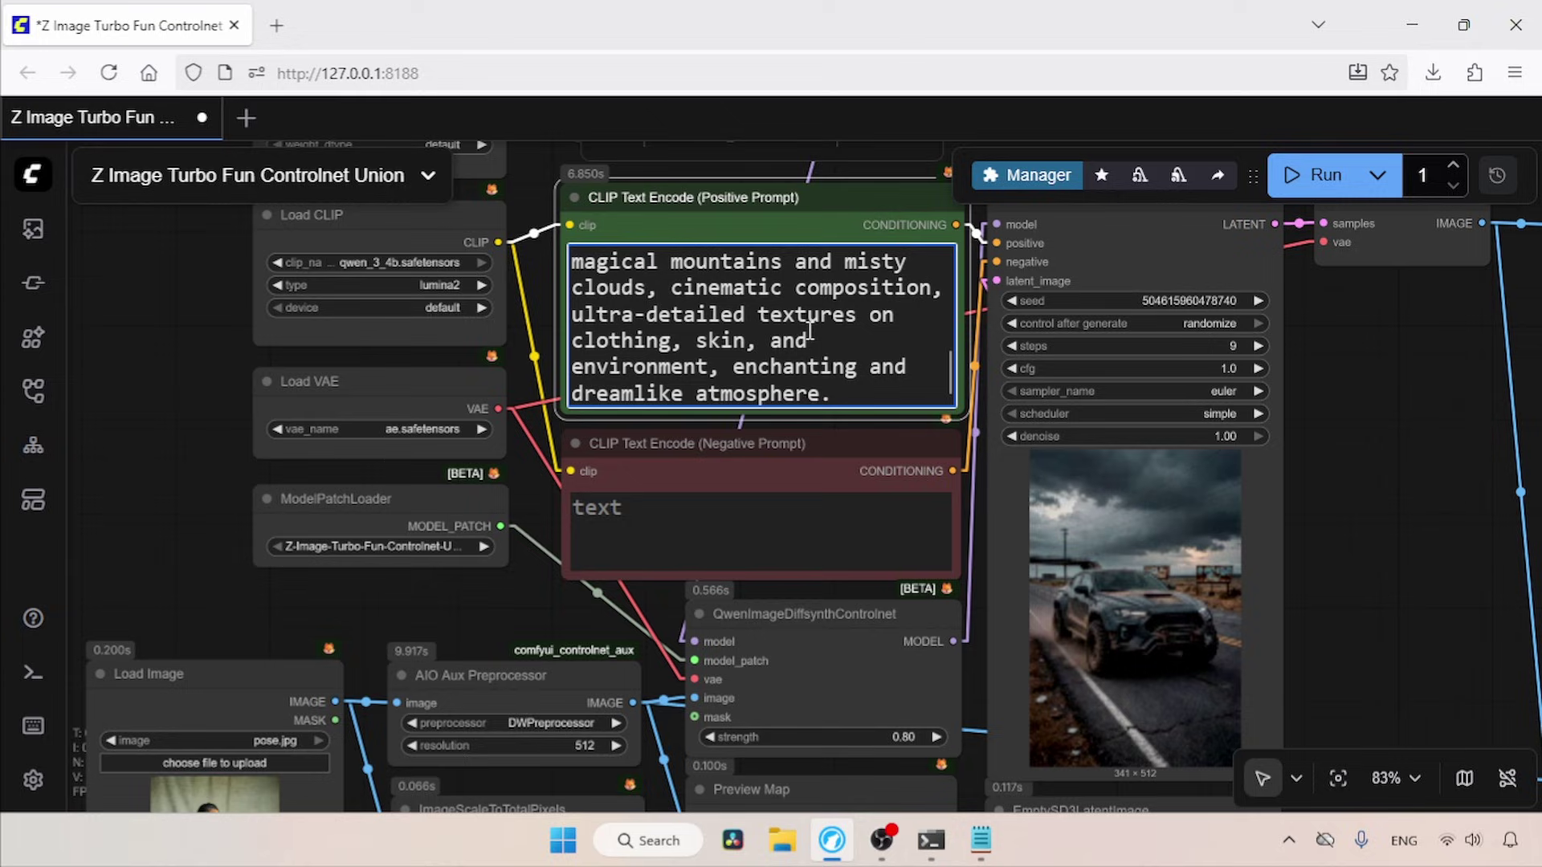
Run the pose workflow and view the 832×1248 sunset result beside its pose skeleton
{"action": "left_click", "coordinate": [1325, 181]}
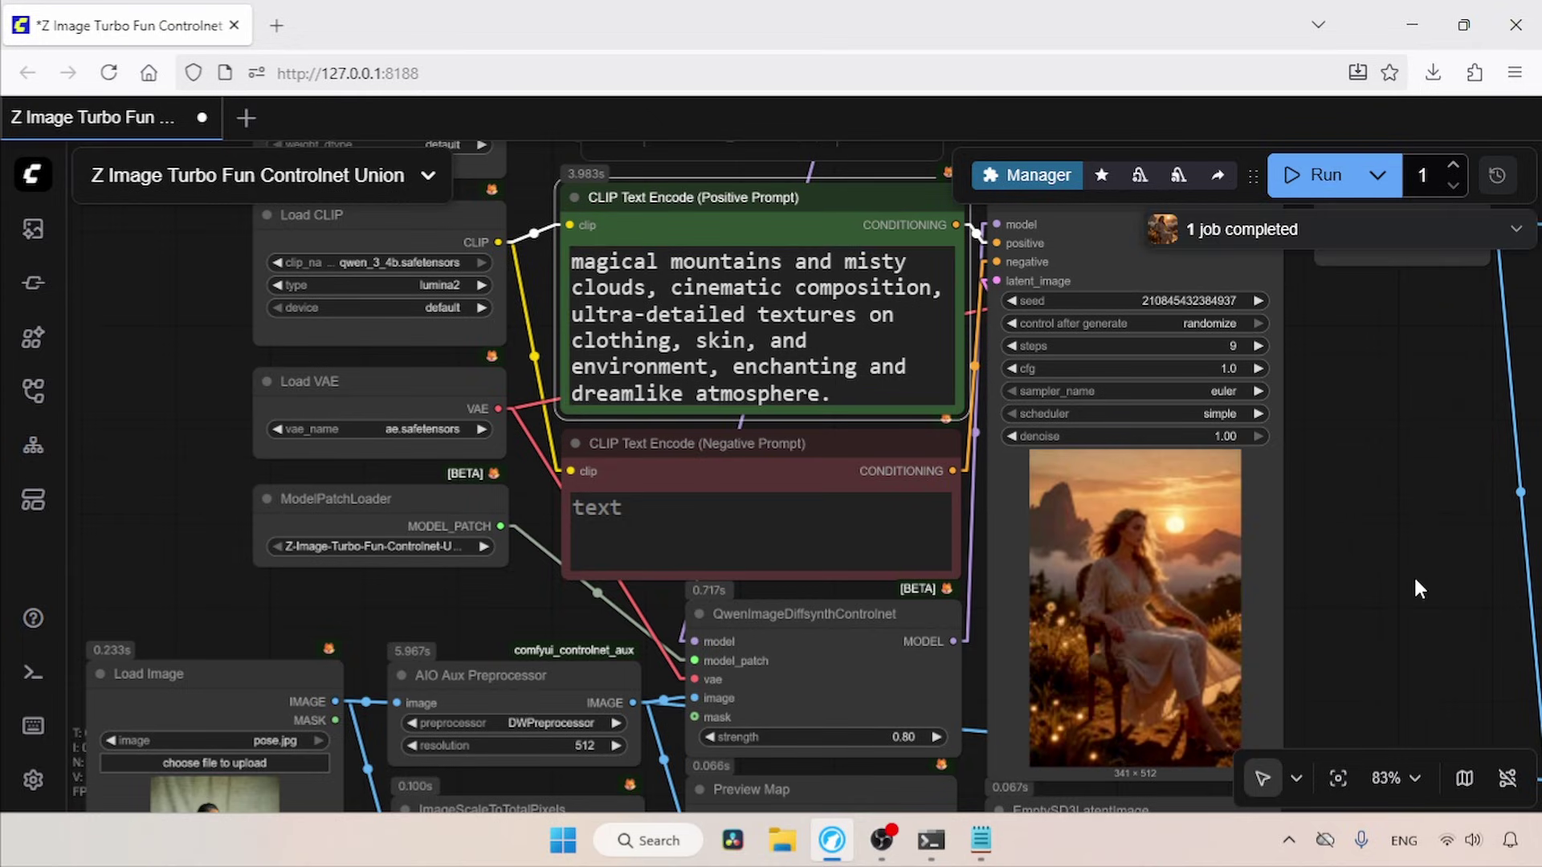
{"action": "left_click_drag", "start_coordinate": [1413, 575], "coordinate": [550, 529]}
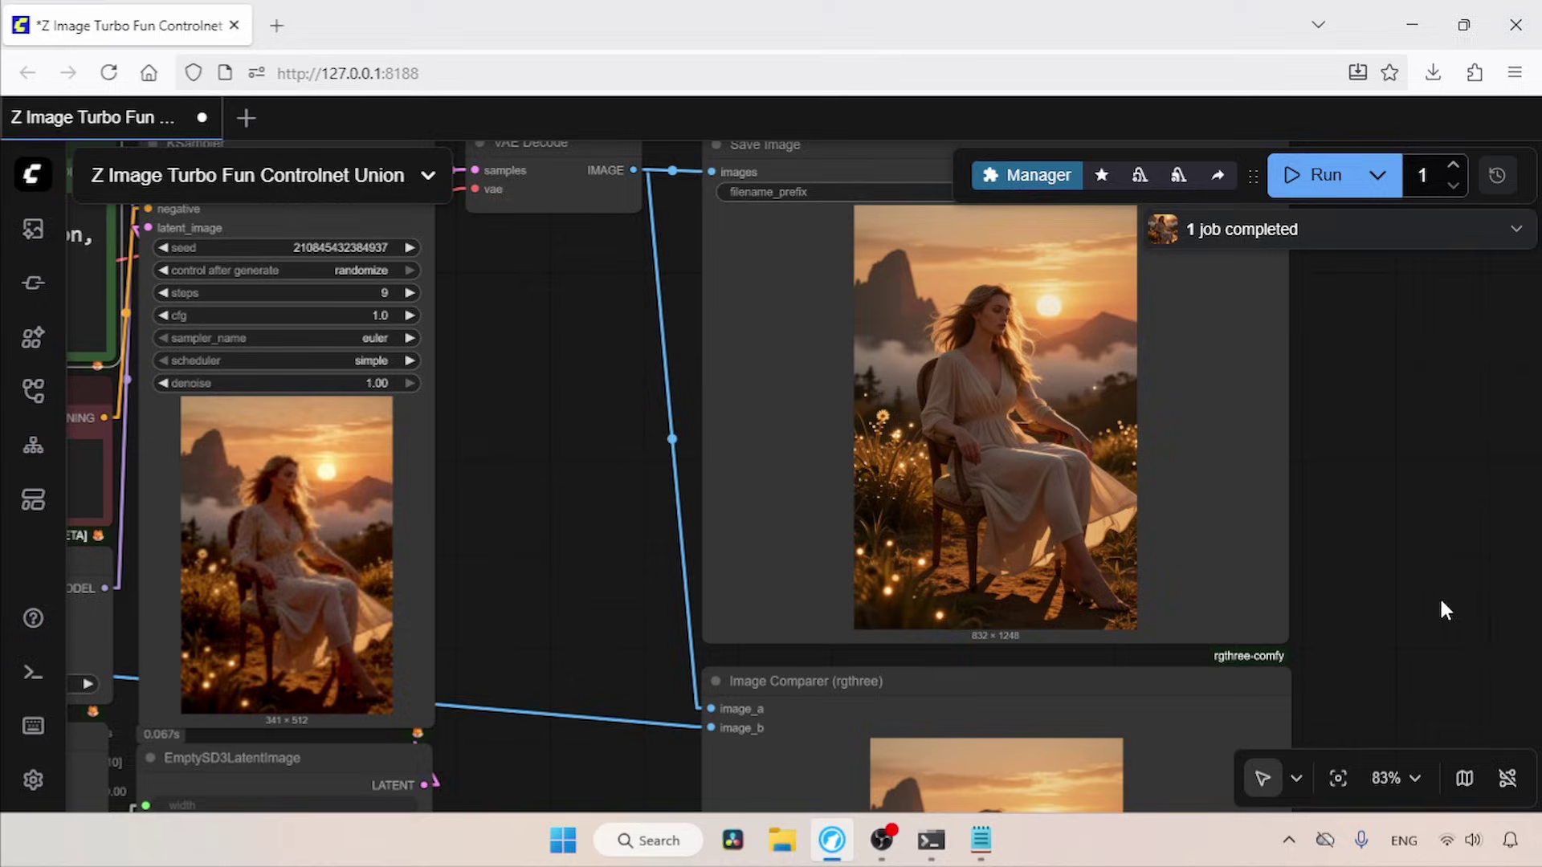
{"action": "left_click_drag", "start_coordinate": [1442, 610], "coordinate": [1446, 393]}
{"action": "scroll", "coordinate": [1448, 618], "scroll_direction": "down", "scroll_amount": 5}
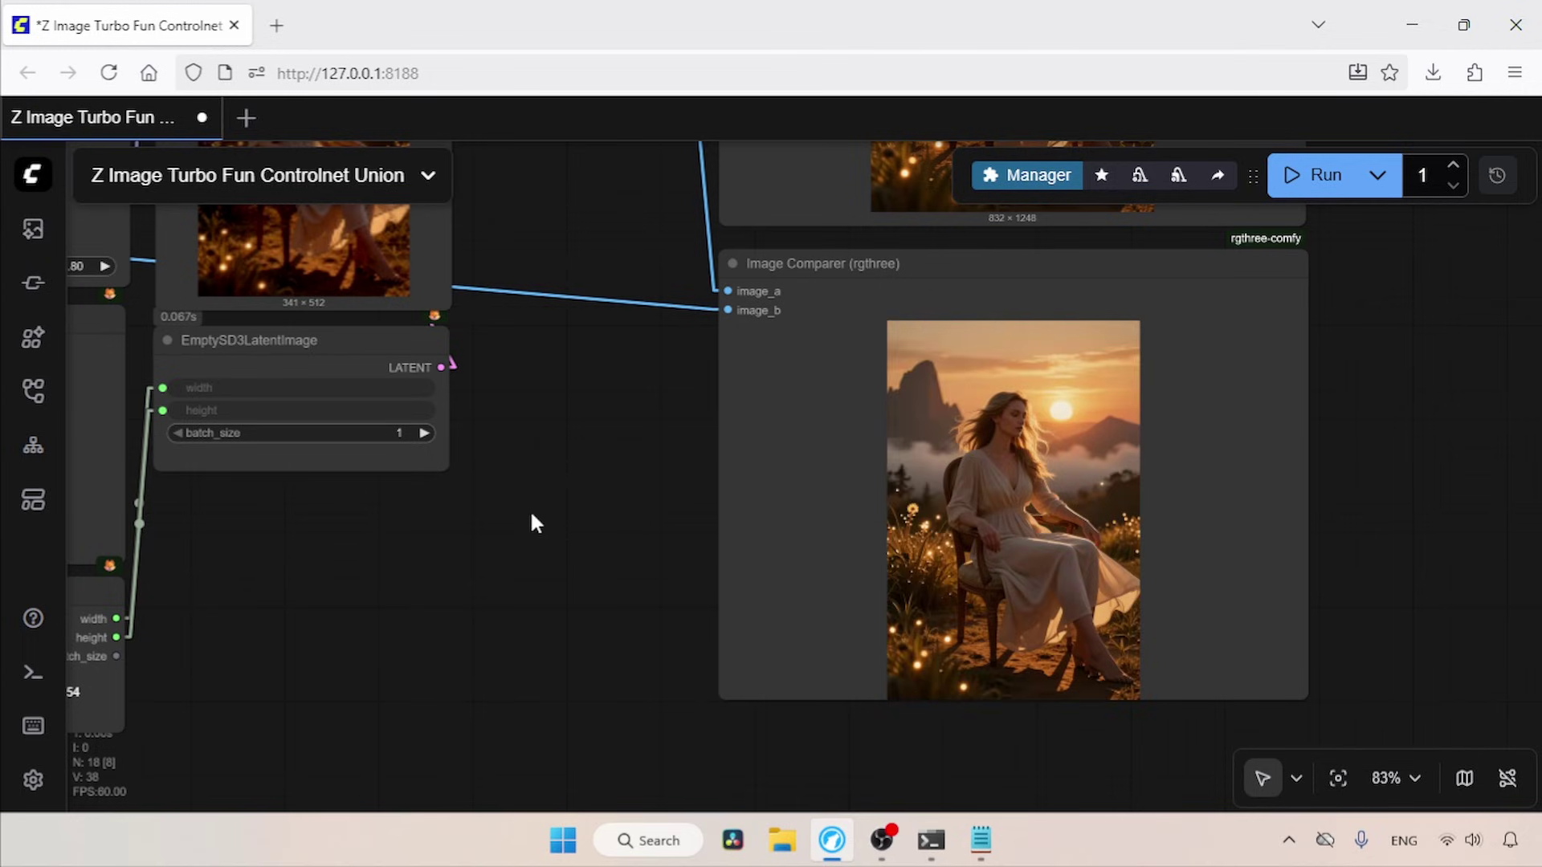
Raise the QwenImageDiffsynthControlnet strength from 0.79 to 0.9 and rerun the generation
{"action": "left_click_drag", "start_coordinate": [533, 522], "coordinate": [1150, 587]}
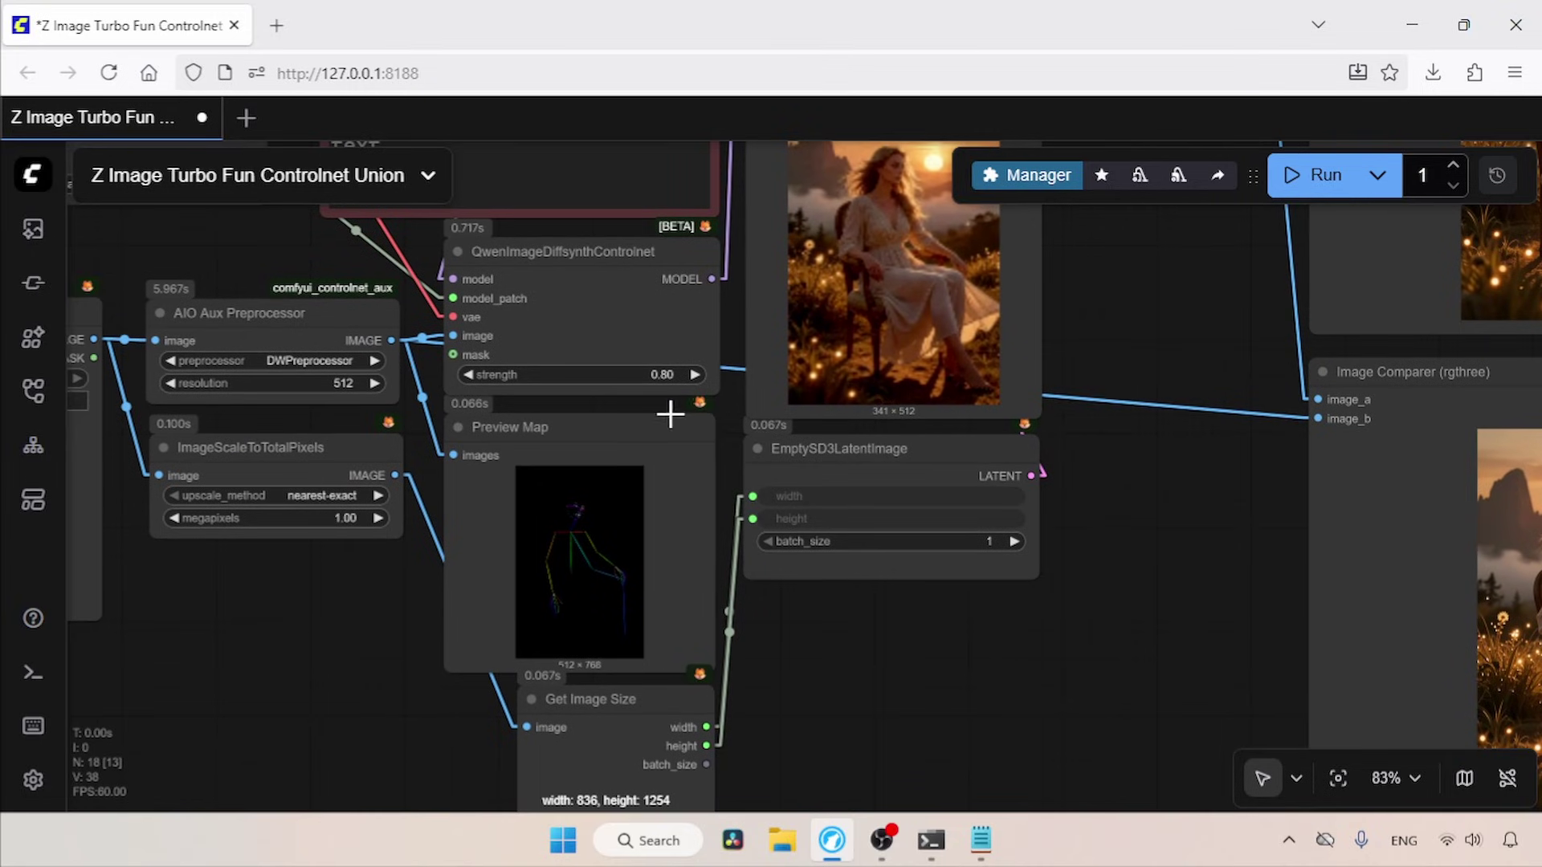
{"action": "left_click", "coordinate": [657, 374]}
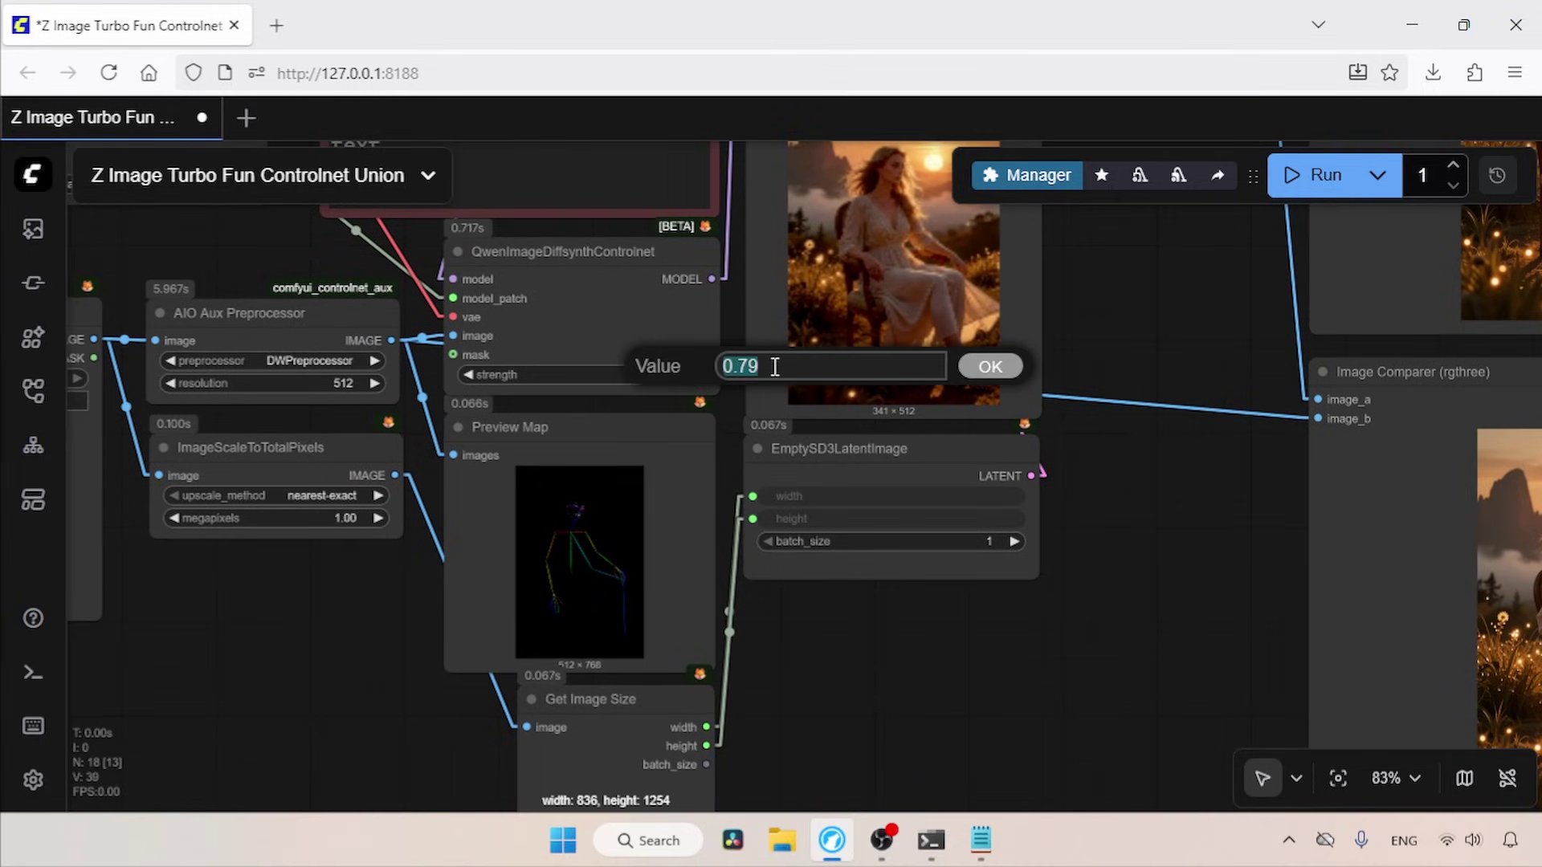
{"action": "type", "text": "0.9"}
{"action": "key", "text": "Return"}
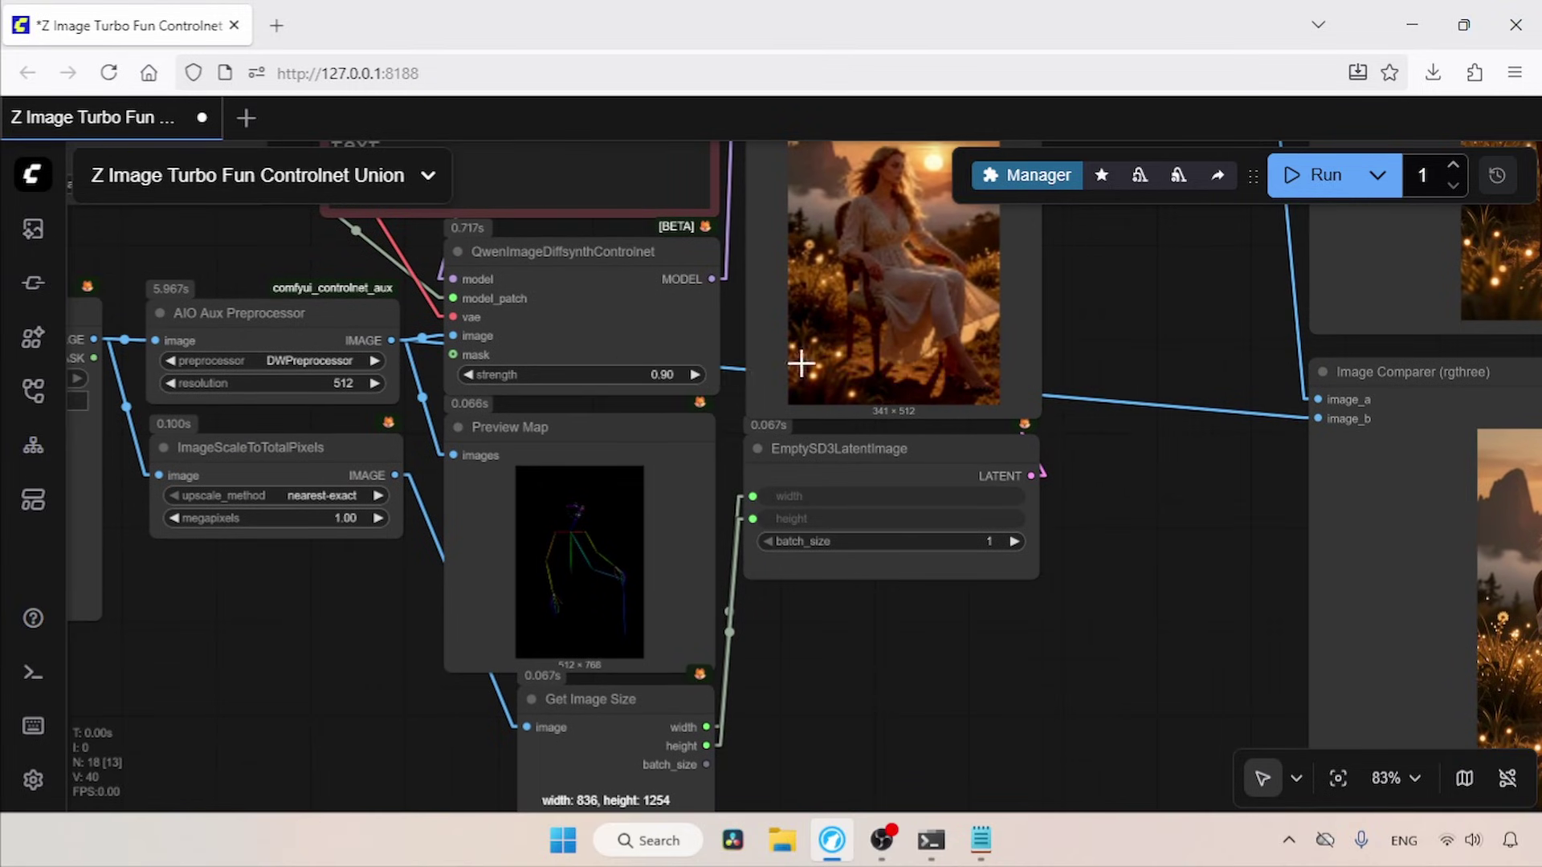
{"action": "left_click", "coordinate": [1319, 185]}
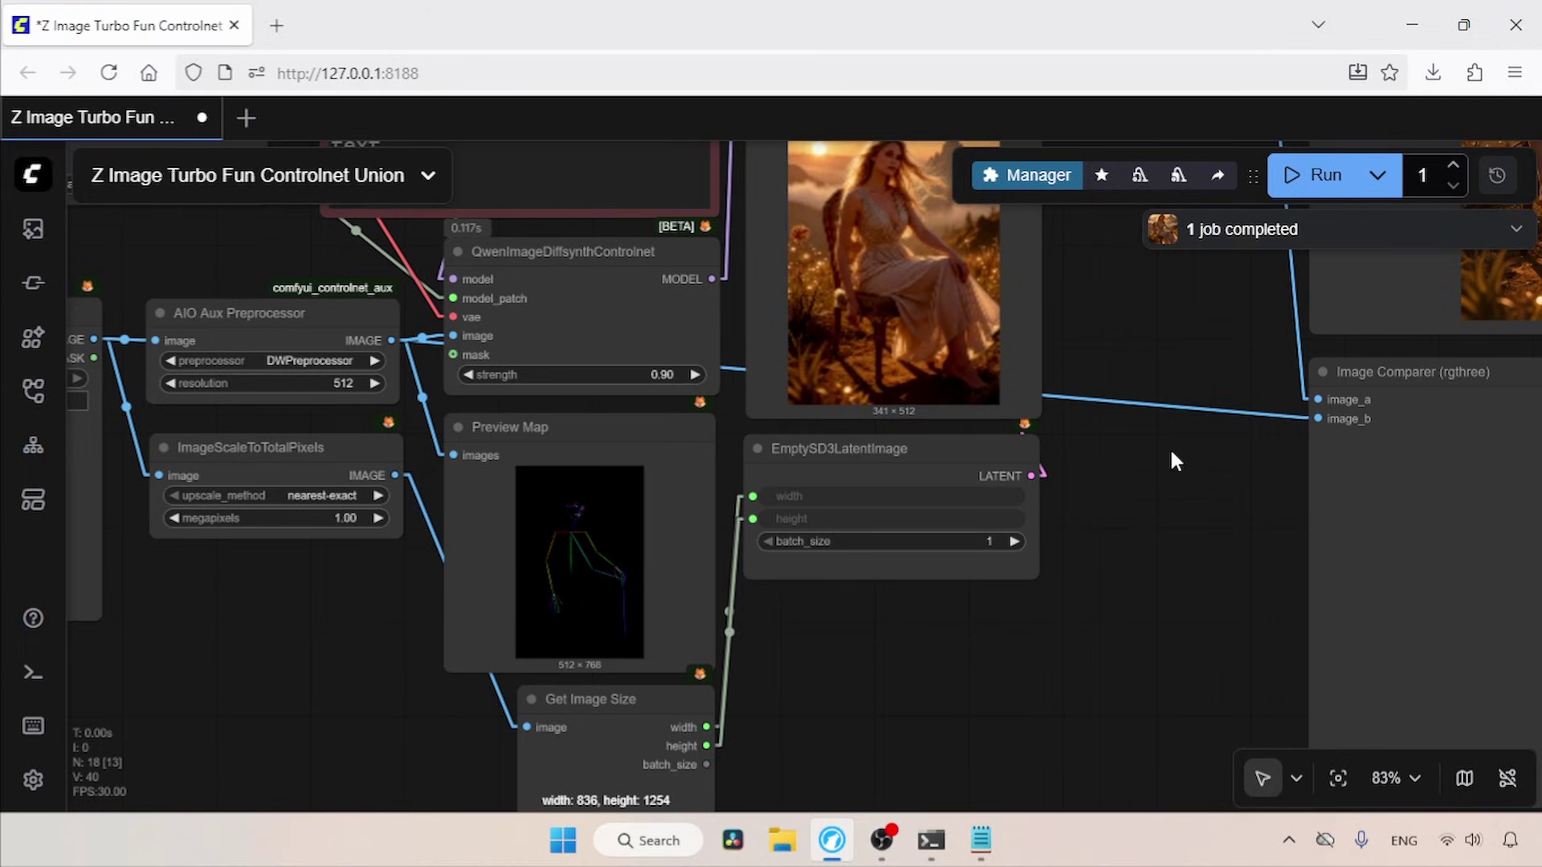
{"action": "left_click_drag", "start_coordinate": [1160, 382], "coordinate": [699, 614]}
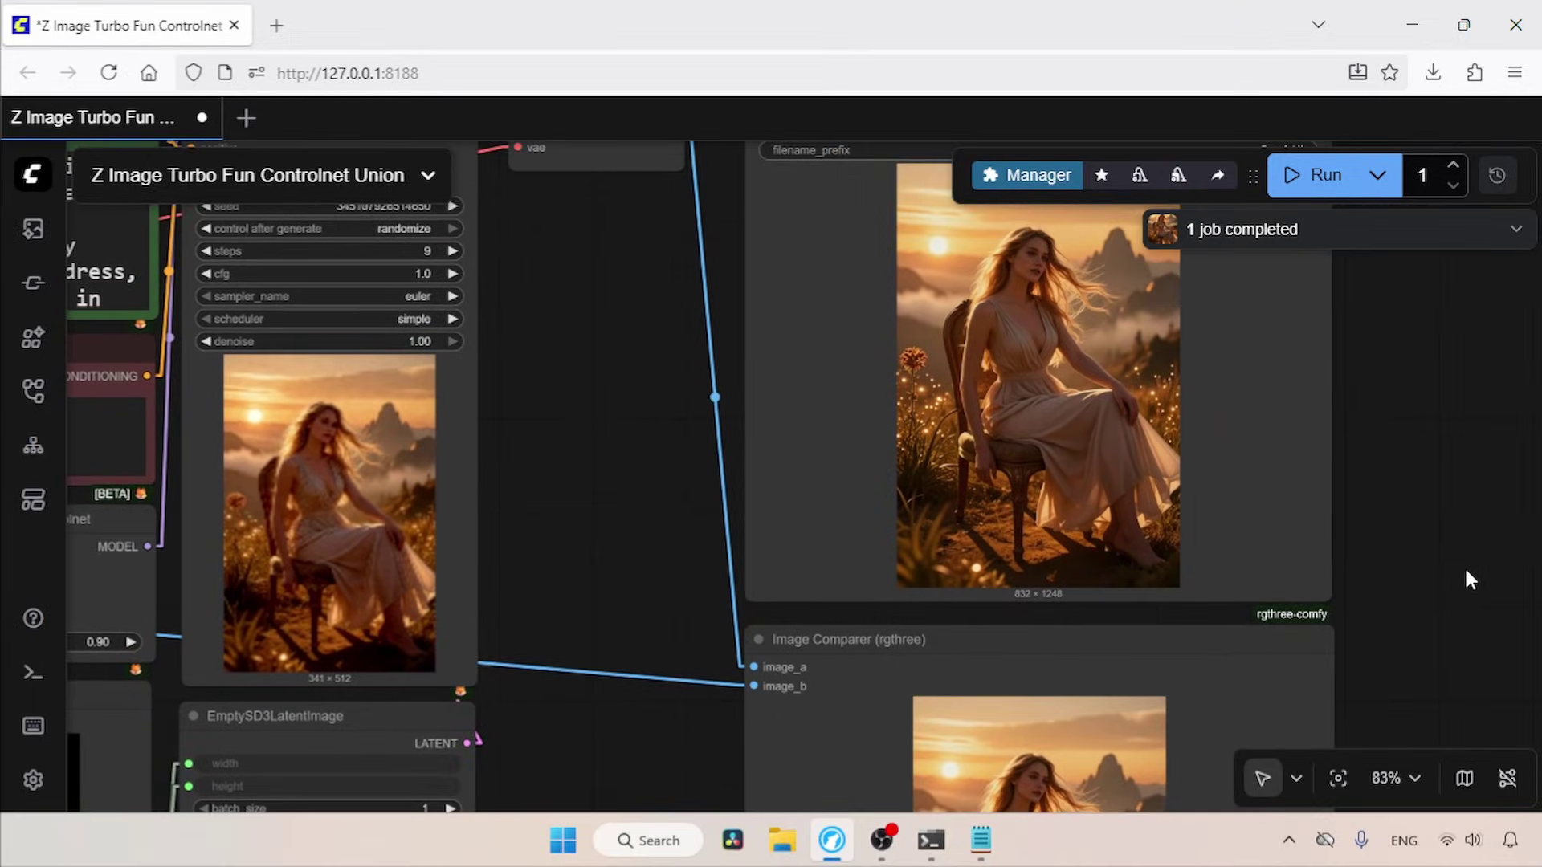
{"action": "left_click_drag", "start_coordinate": [1445, 572], "coordinate": [1438, 309]}
{"action": "scroll", "coordinate": [1446, 379], "scroll_direction": "down", "scroll_amount": 4}
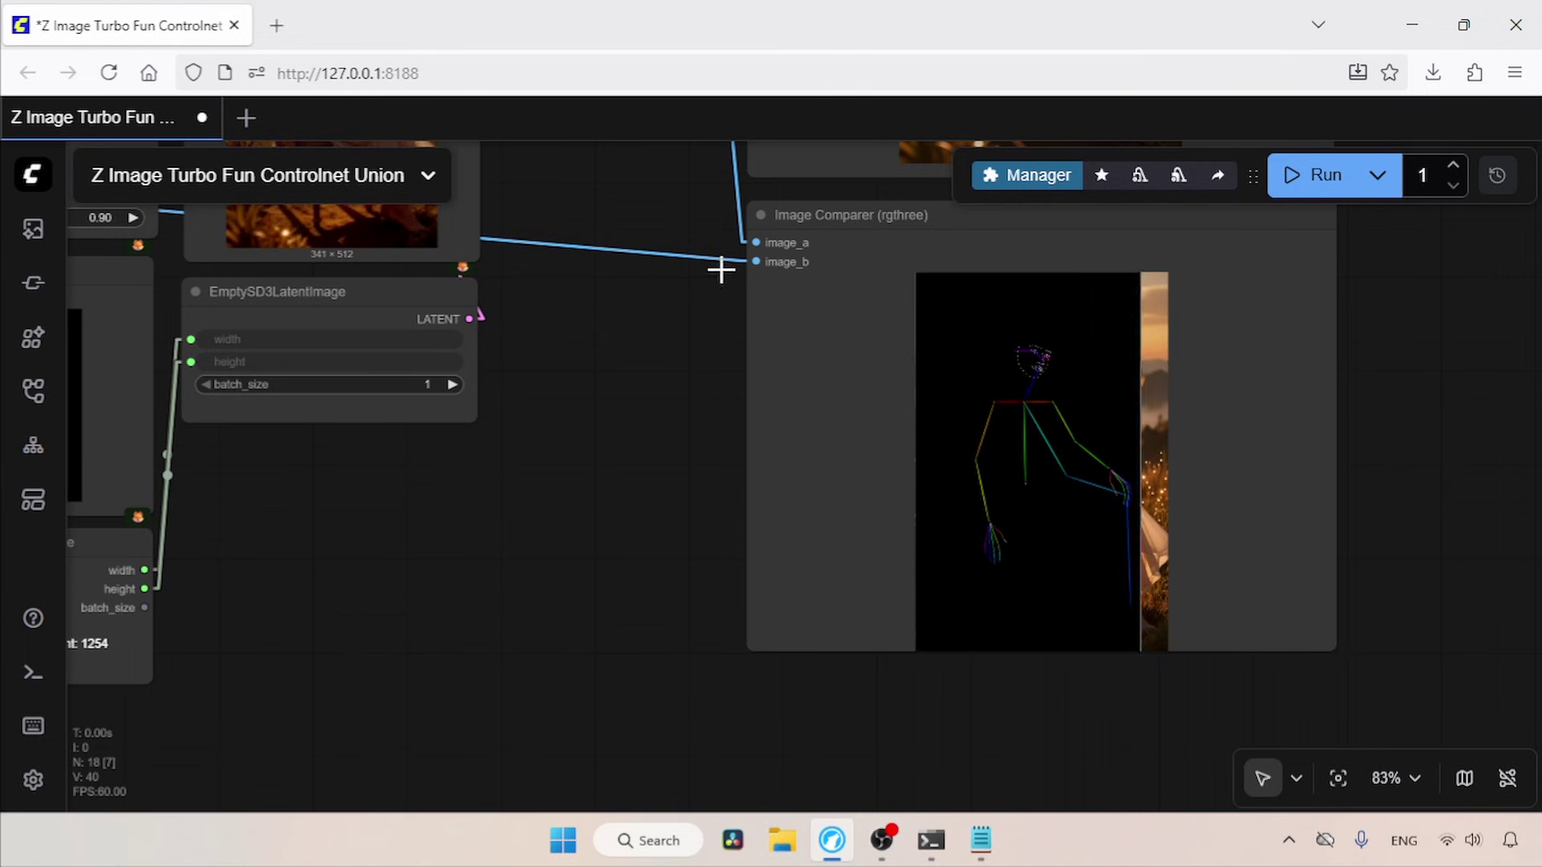
{"action": "left_click_drag", "start_coordinate": [667, 335], "coordinate": [668, 343]}
{"action": "scroll", "coordinate": [667, 343], "scroll_direction": "up", "scroll_amount": 5}
{"action": "left_click_drag", "start_coordinate": [575, 324], "coordinate": [864, 413]}
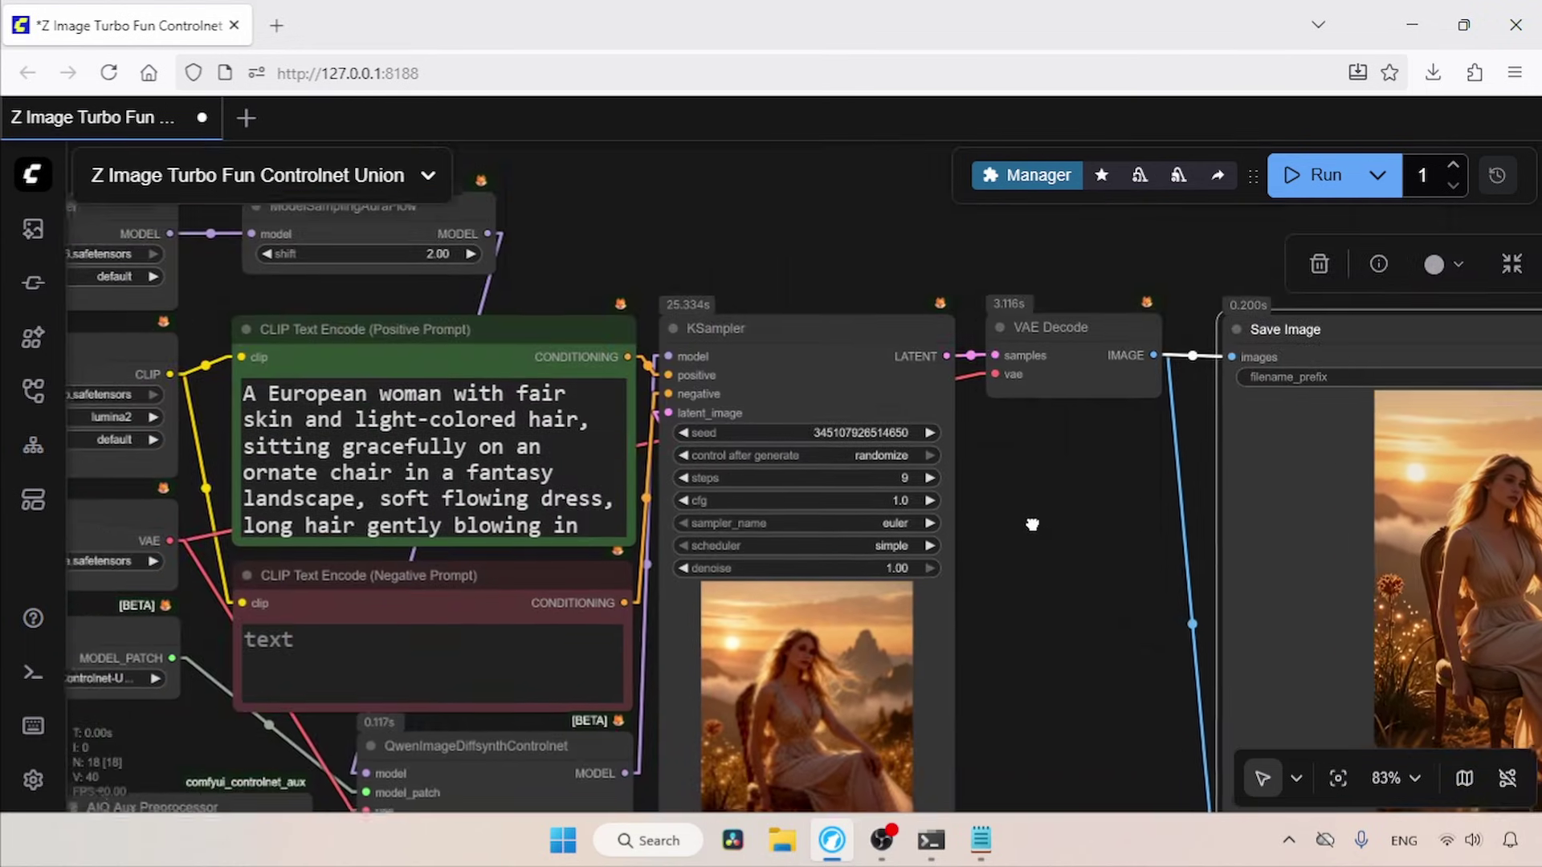
{"action": "left_click", "coordinate": [407, 246]}
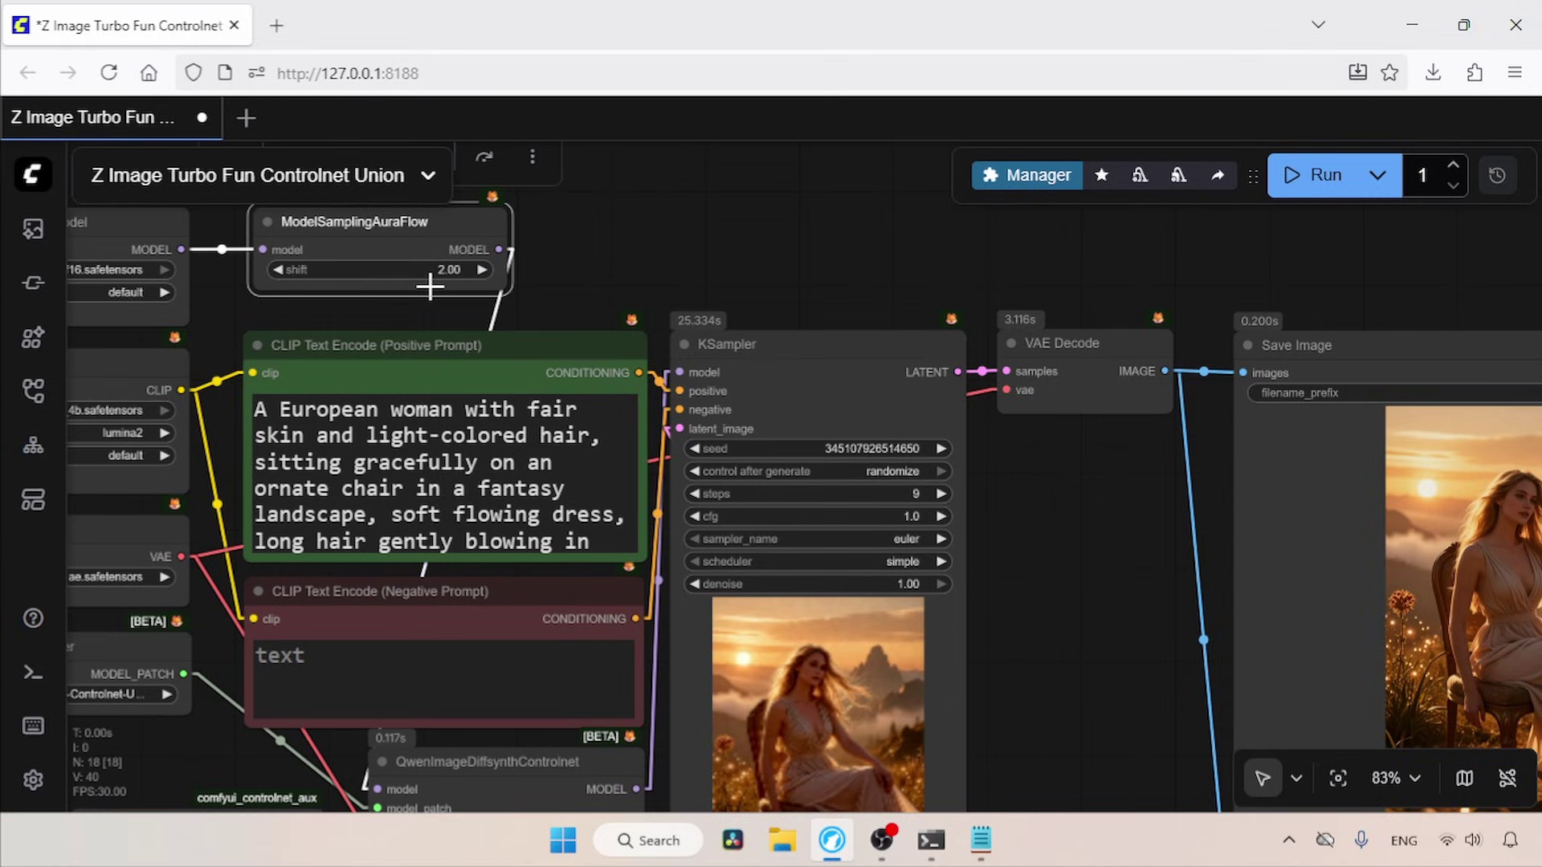
{"action": "left_click_drag", "start_coordinate": [1046, 680], "coordinate": [920, 345]}
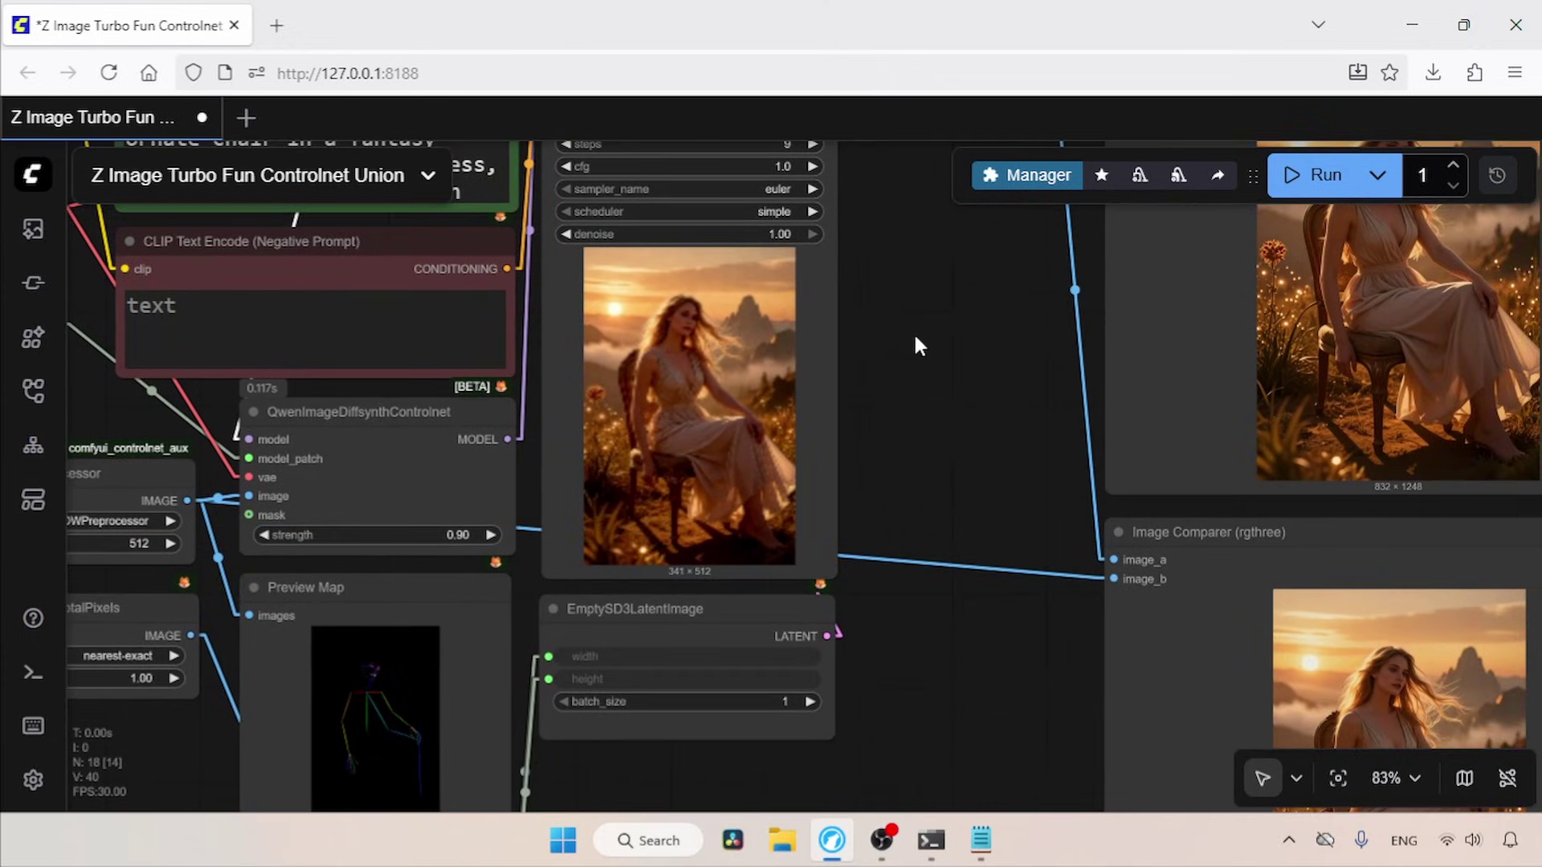